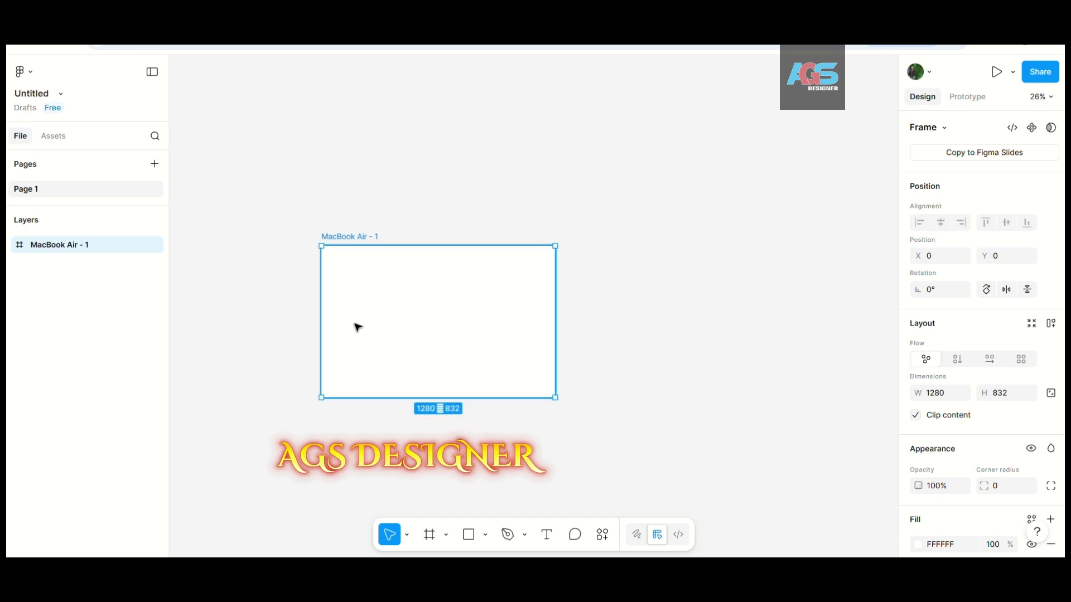
- Draw a 1280 × 832 rectangle covering the whole MacBook Air frame and fill it with light grey E8E8E8
scroll(334, 382, up, 3)
key(r)
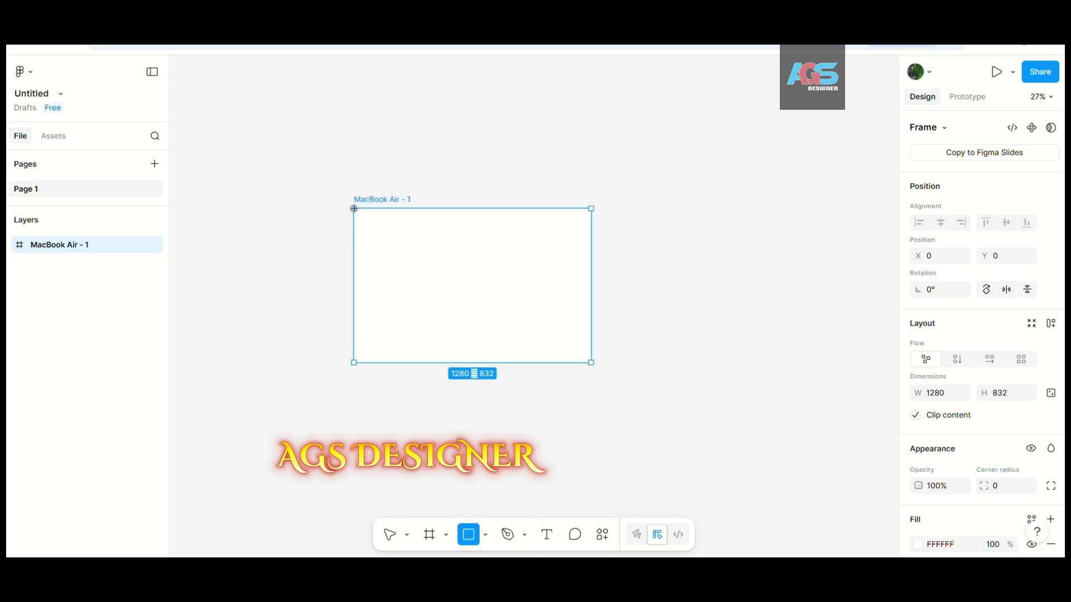
drag(353, 208, 592, 363)
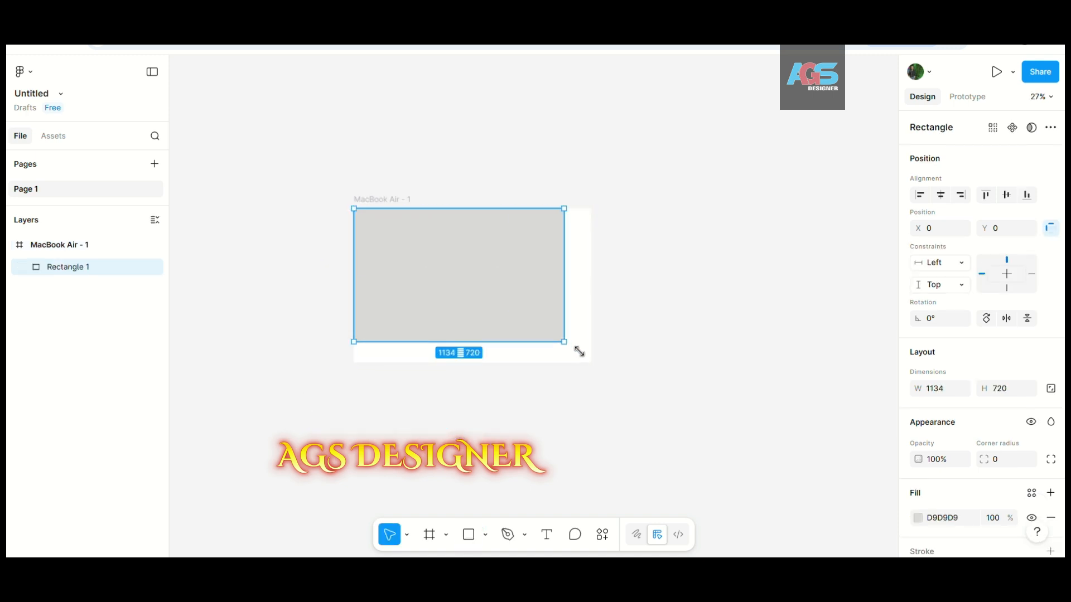
click(918, 519)
drag(747, 318, 741, 294)
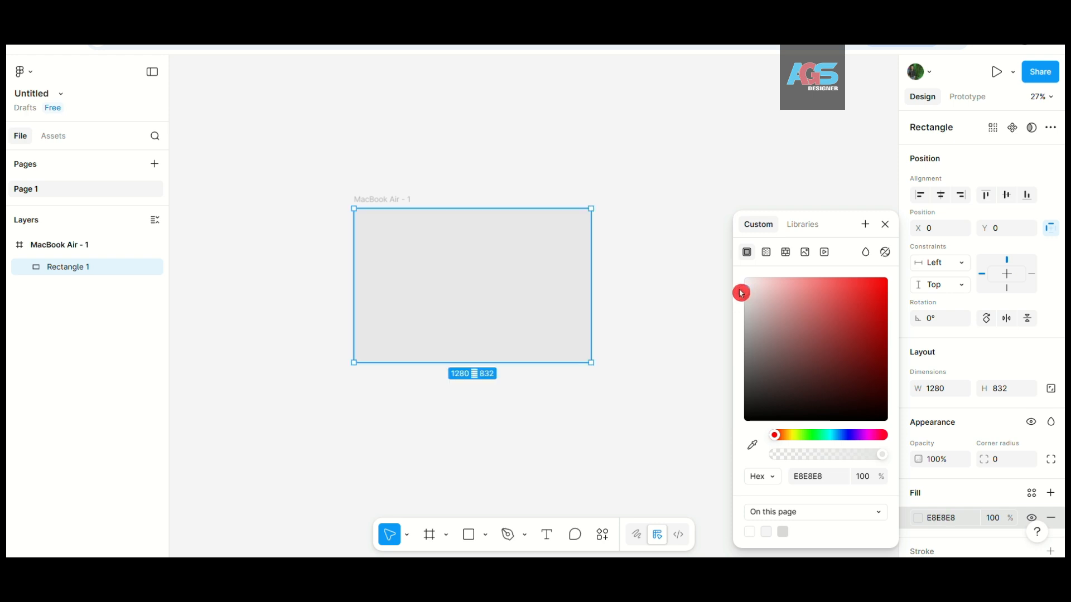
click(663, 290)
- Add the three-line heading "Move & earn rewards" near the frame's upper-left corner and enlarge its font size to 43
scroll(371, 282, up, 5)
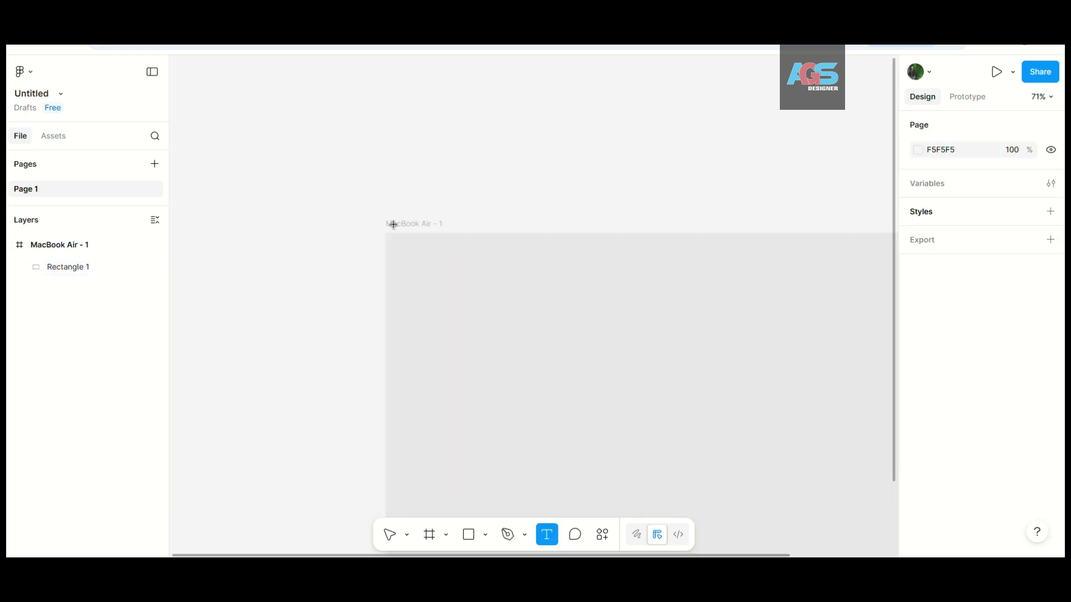
click(401, 256)
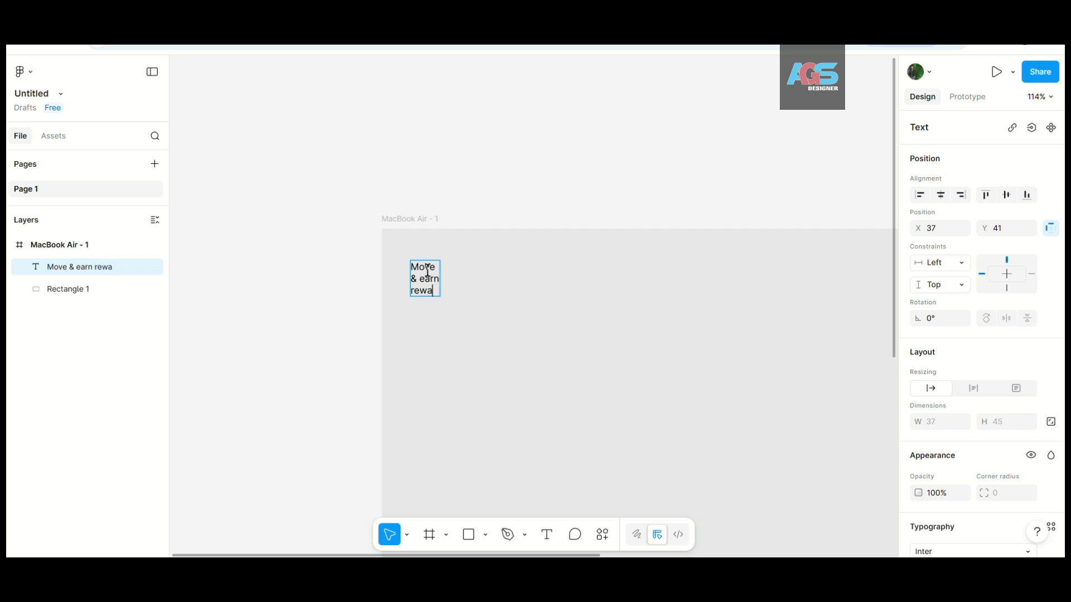
scroll(935, 436, down, 3)
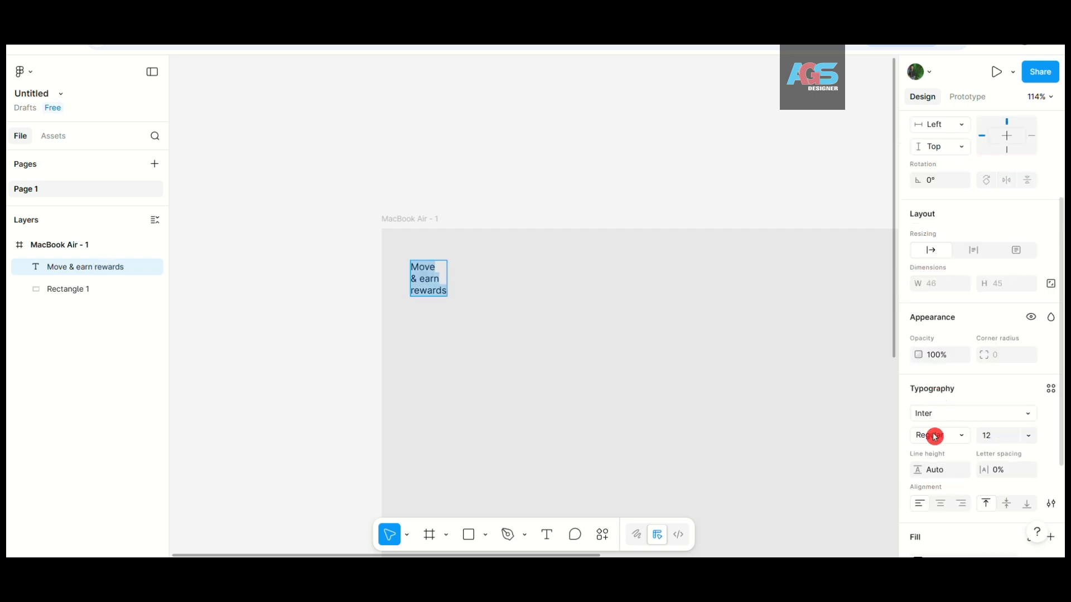
drag(979, 435, 1022, 444)
scroll(447, 335, down, 5)
click(388, 140)
- Increase the heading's font size to 60 and set its weight to Semi Bold
scroll(400, 200, down, 6)
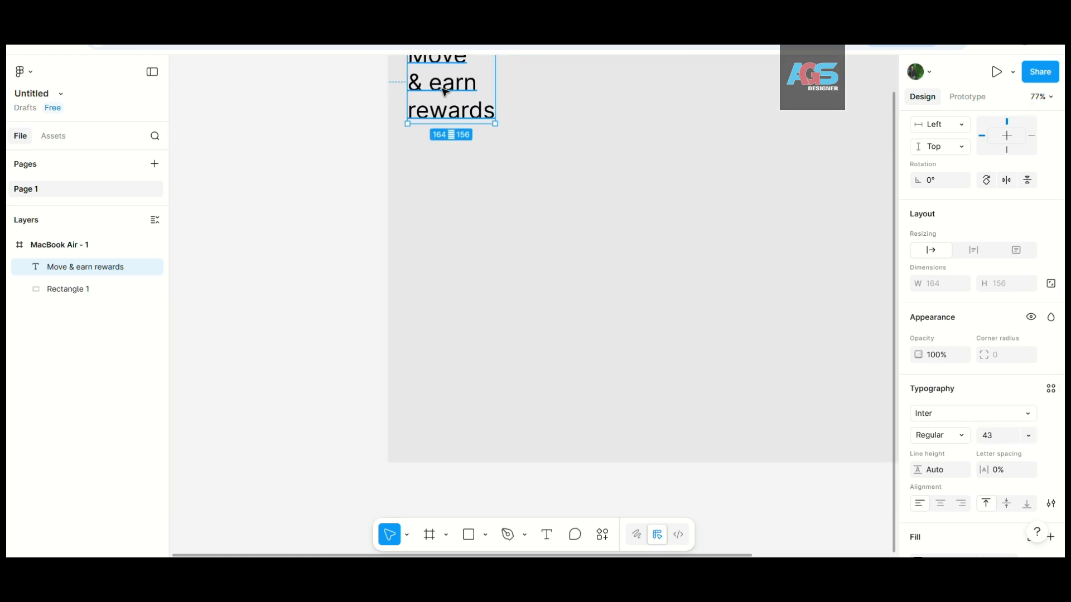
scroll(493, 171, up, 1)
drag(981, 436, 1004, 436)
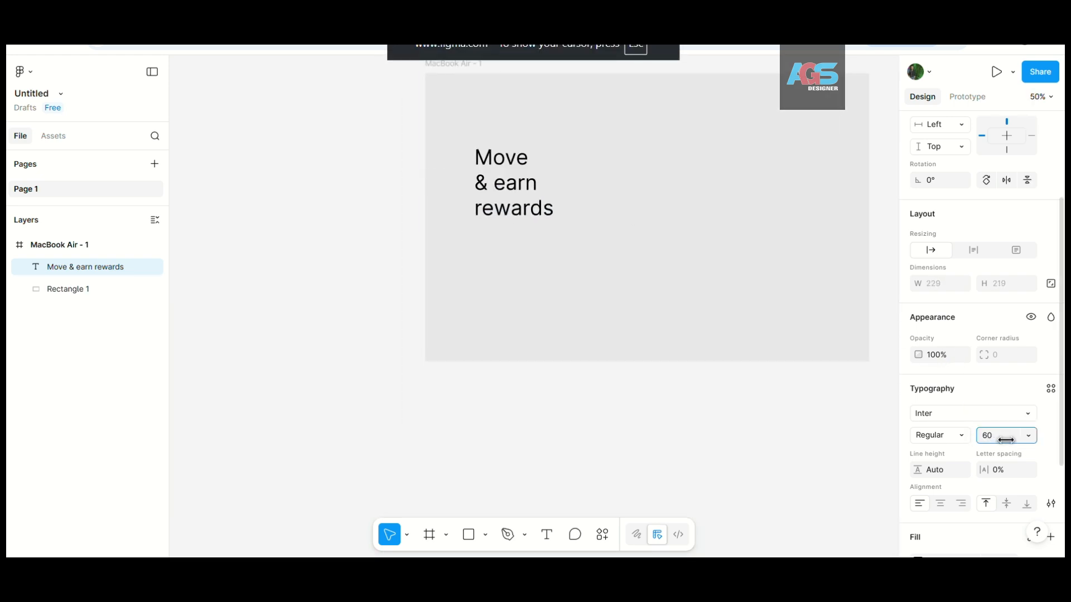
click(942, 435)
click(942, 468)
- Move the "Move & earn rewards" heading a little further right inside the frame
scroll(335, 366, up, 3)
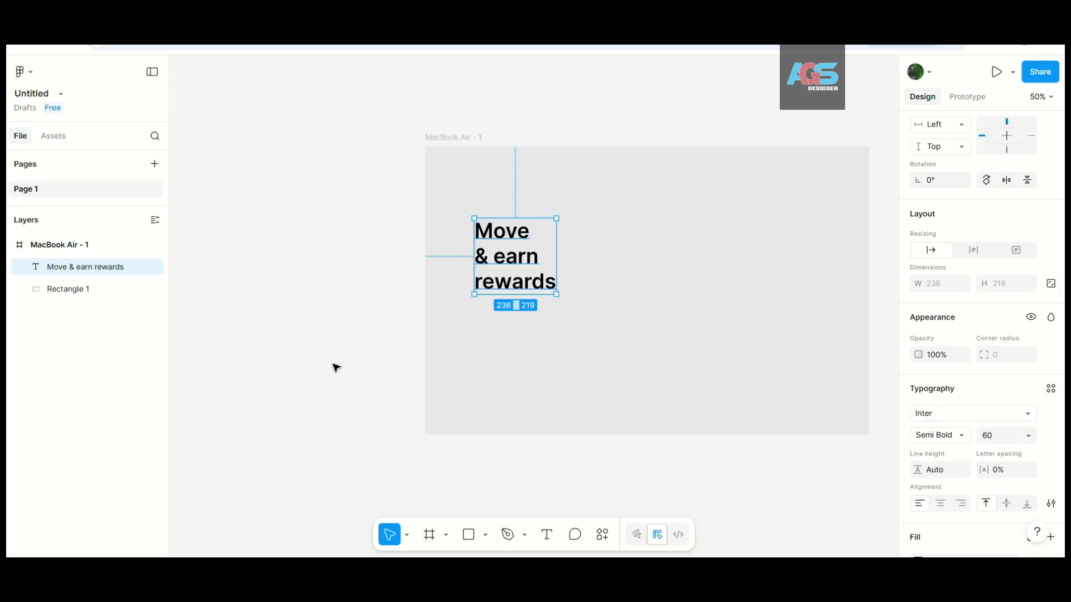
scroll(370, 237, up, 3)
drag(524, 297, 552, 299)
click(338, 294)
- Draw a text box of about 333 × 87 directly below the heading, aligned with its left edge
scroll(338, 293, down, 2)
click(572, 532)
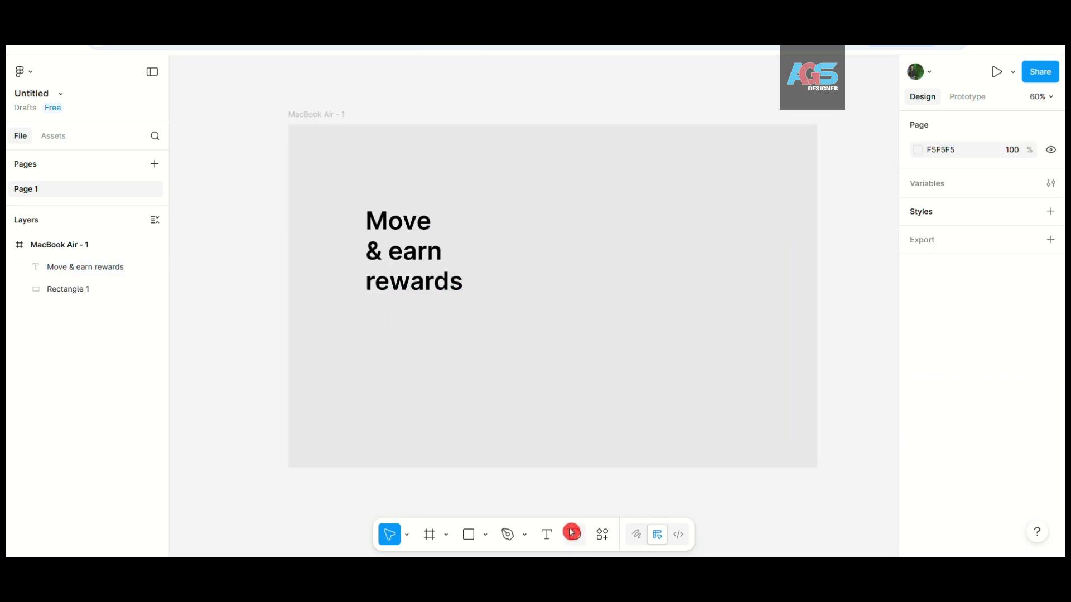
drag(365, 303, 464, 338)
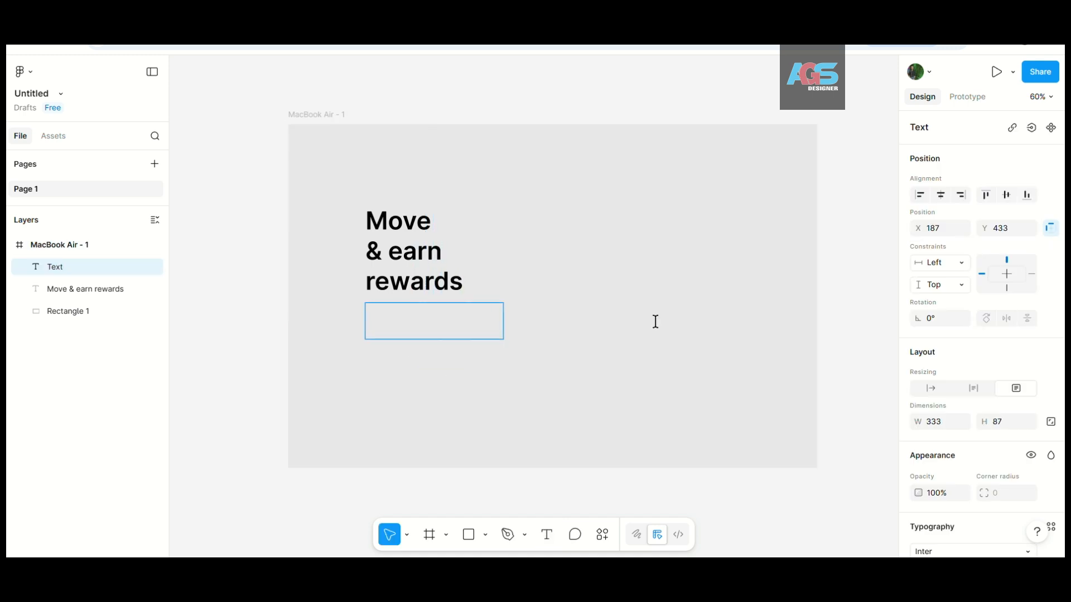
- Set the empty text box's font weight to Medium and its font size to 13
scroll(962, 442, down, 2)
click(952, 504)
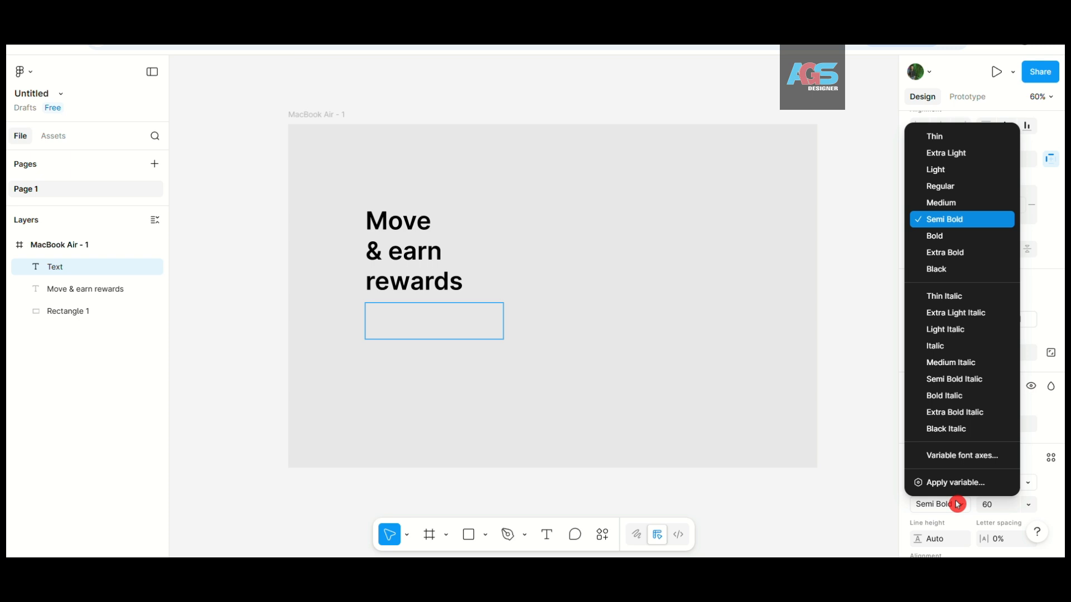
click(951, 201)
click(1007, 501)
text(13)
key(Return)
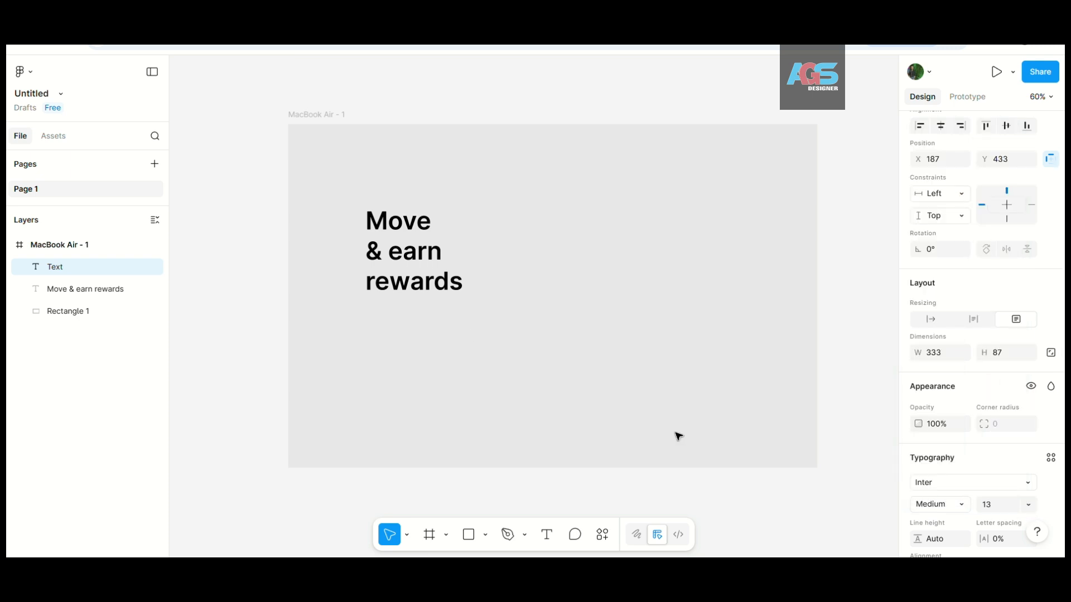
- Fill the text box below the heading with a short paragraph of Lorem ipsum placeholder text
right_click(418, 317)
key(Escape)
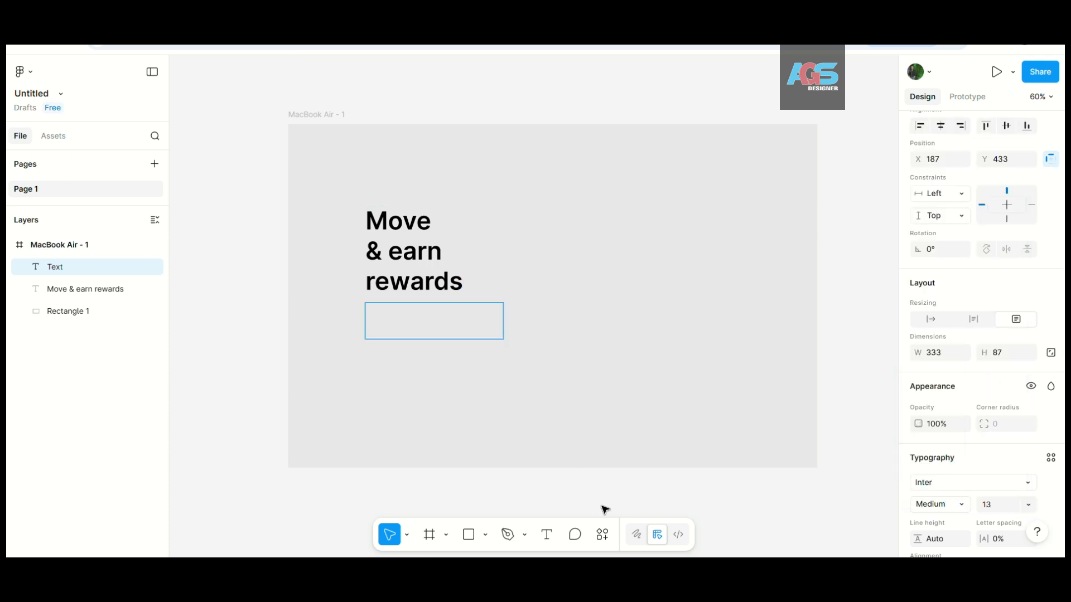
click(604, 535)
click(20, 71)
mouse_move(50, 290)
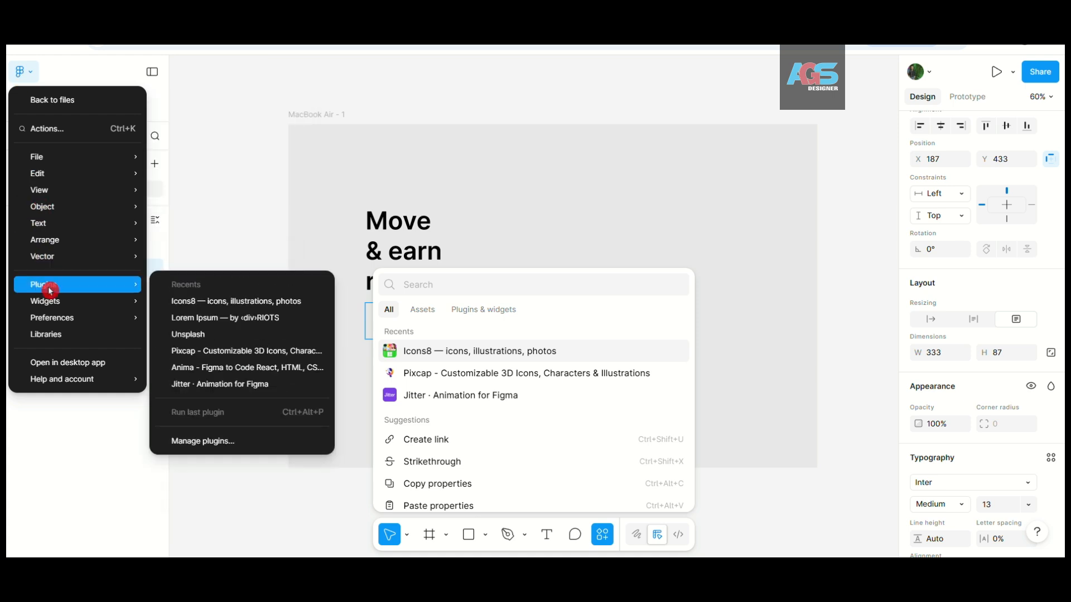
click(311, 376)
click(602, 534)
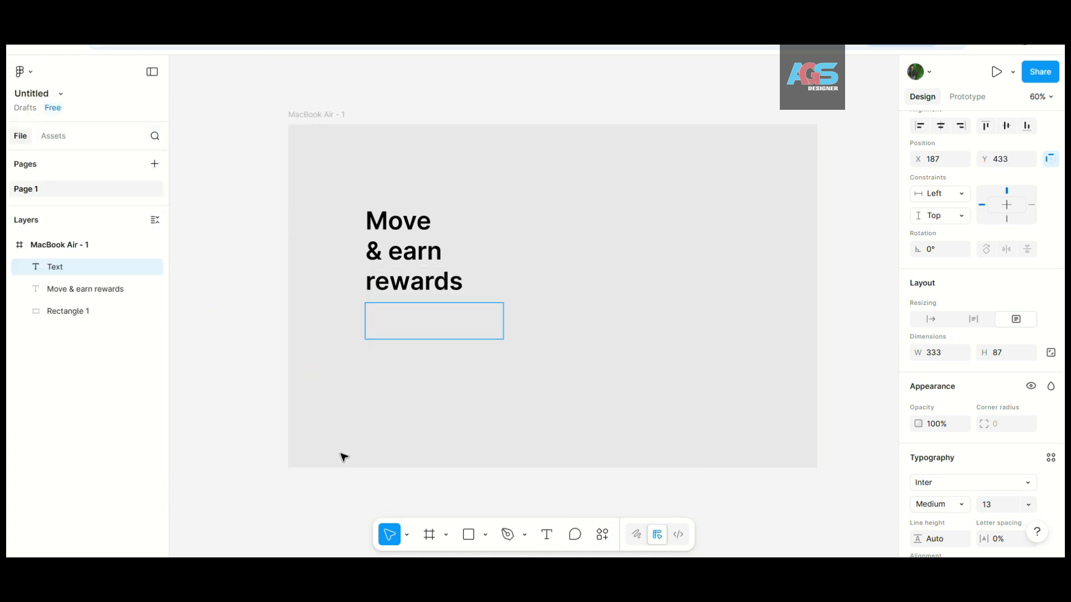
click(618, 336)
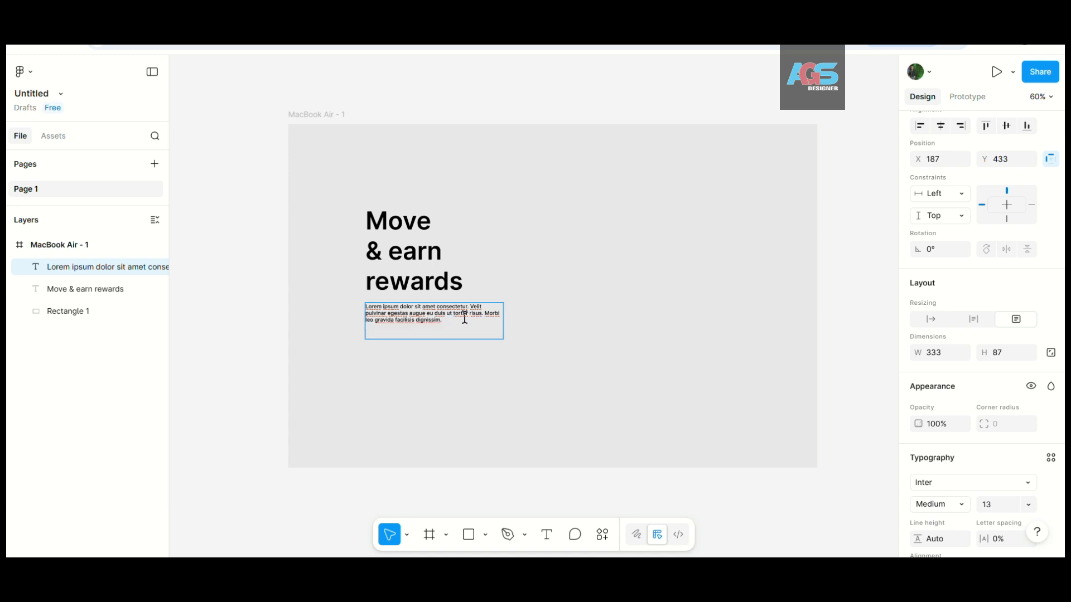
- Set the Lorem ipsum paragraph's font size to 15 and its weight to Regular
key(ctrl+a)
click(998, 503)
text(15)
key(Return)
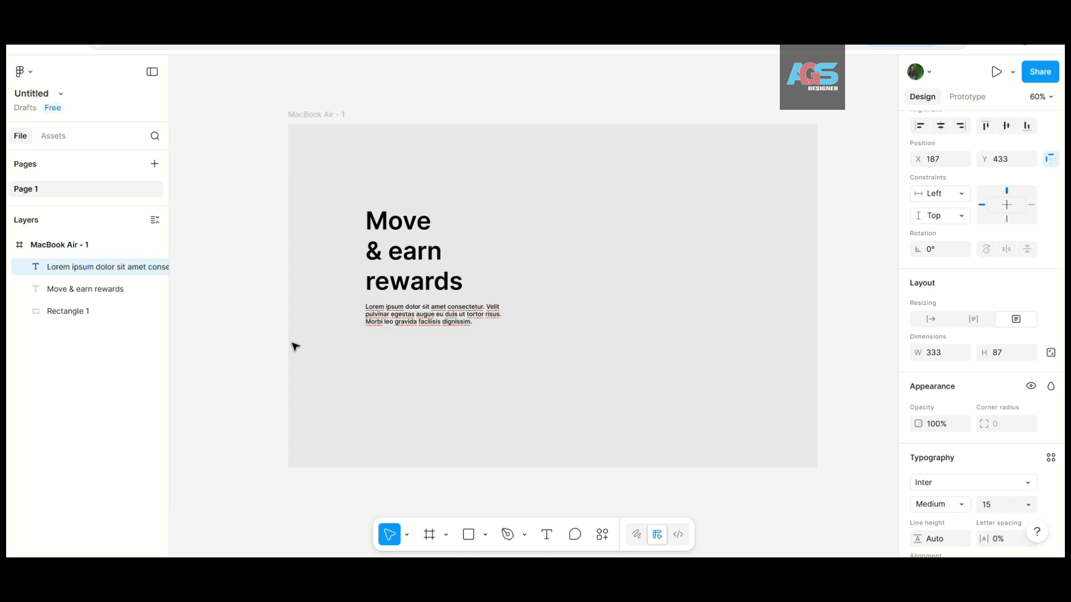
click(252, 334)
click(942, 505)
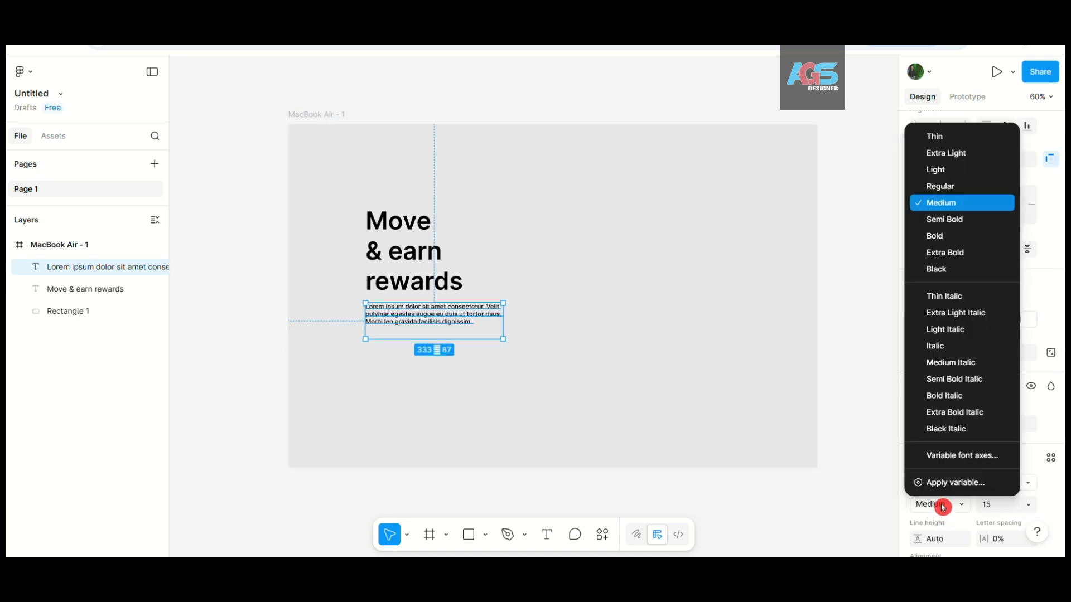
click(935, 184)
click(268, 341)
scroll(389, 333, up, 1)
- Increase the Lorem ipsum paragraph's line height to 140%, and loosen it a little further
click(461, 321)
scroll(948, 412, down, 3)
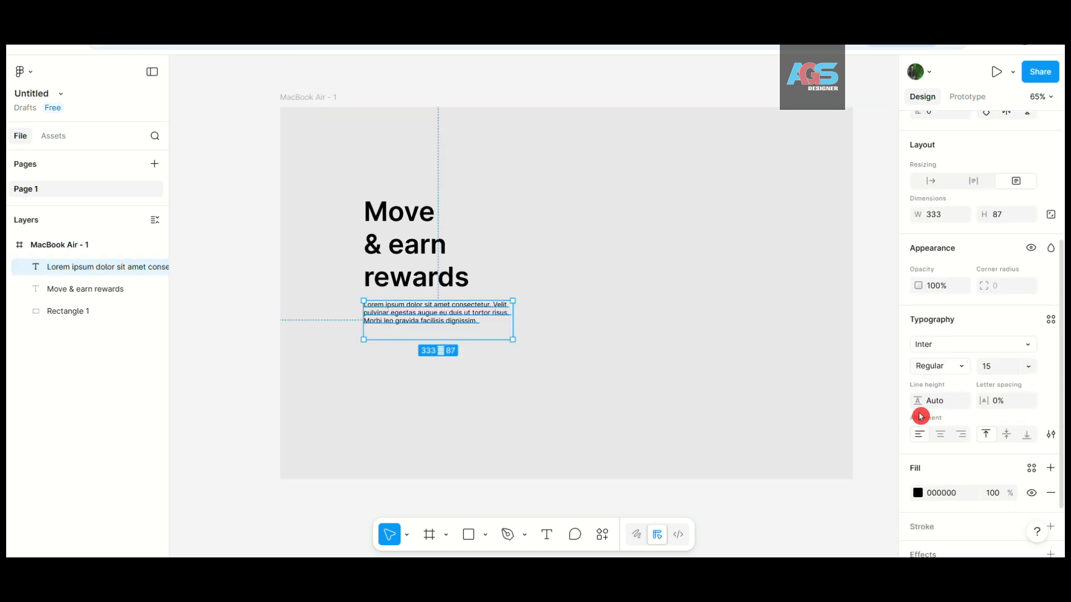
drag(923, 404, 896, 400)
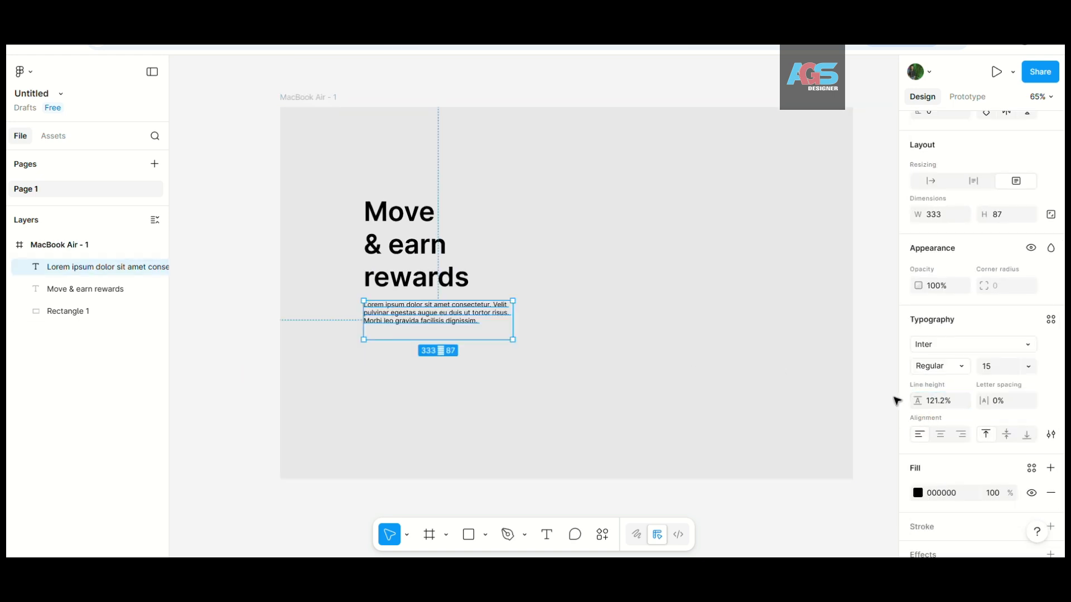
click(946, 403)
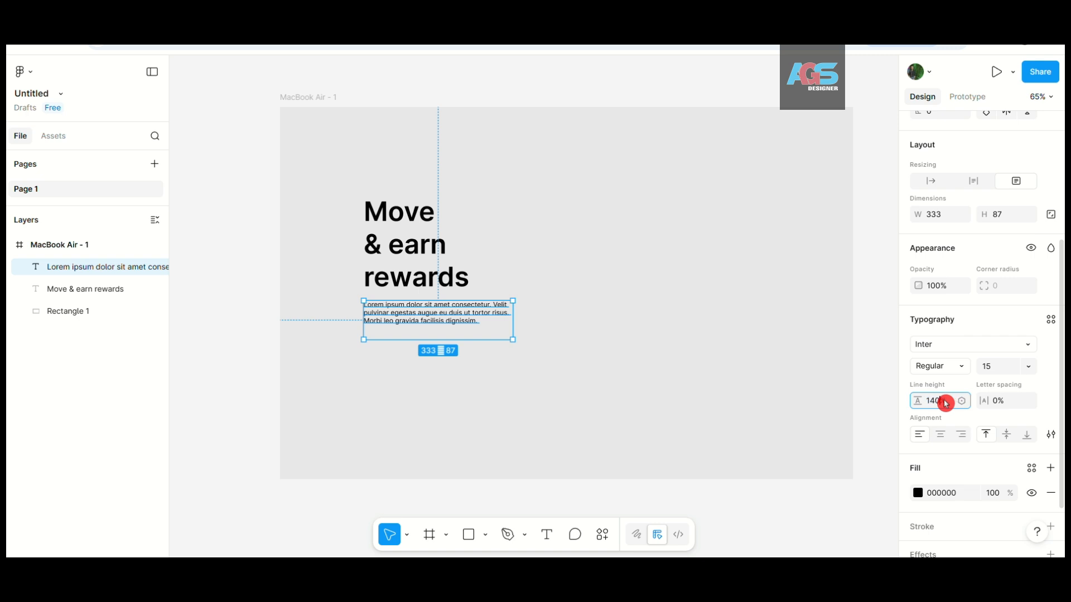
text(140)
key(Return)
click(942, 404)
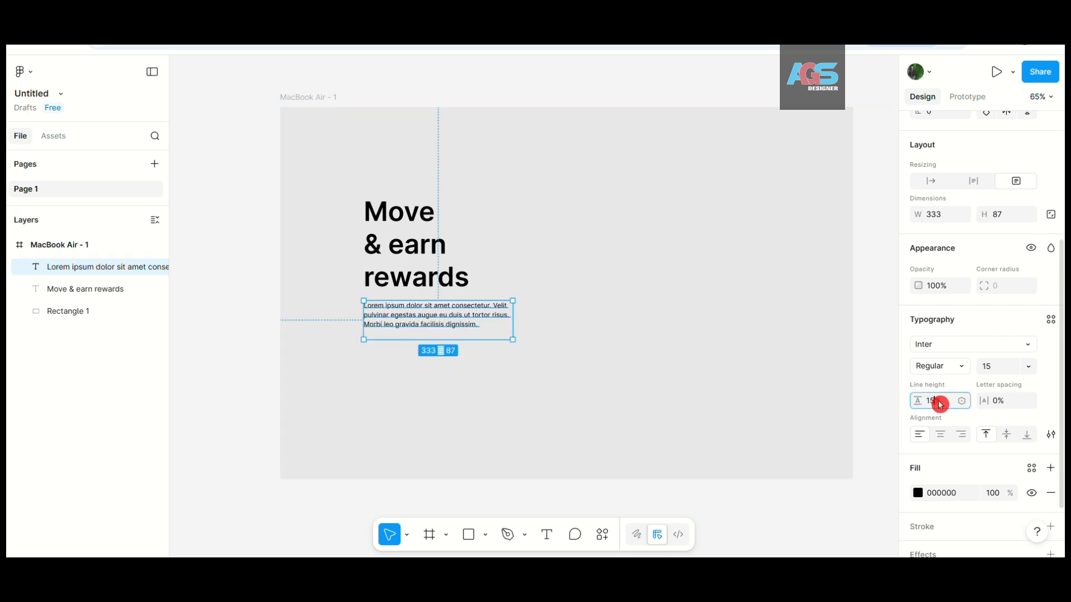
key(Return)
key(Tab)
click(963, 345)
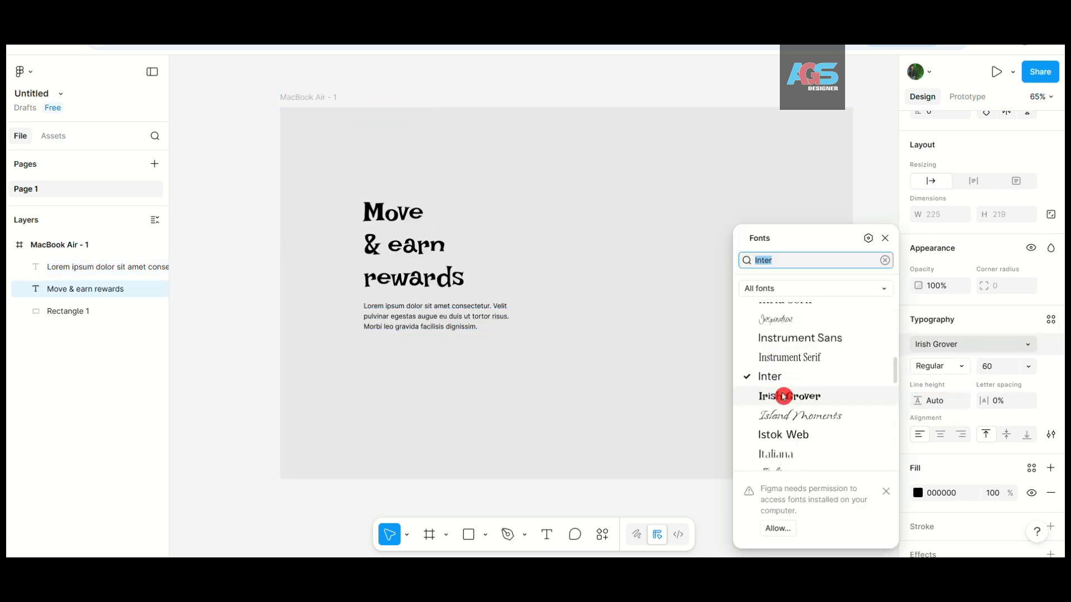
key(Escape)
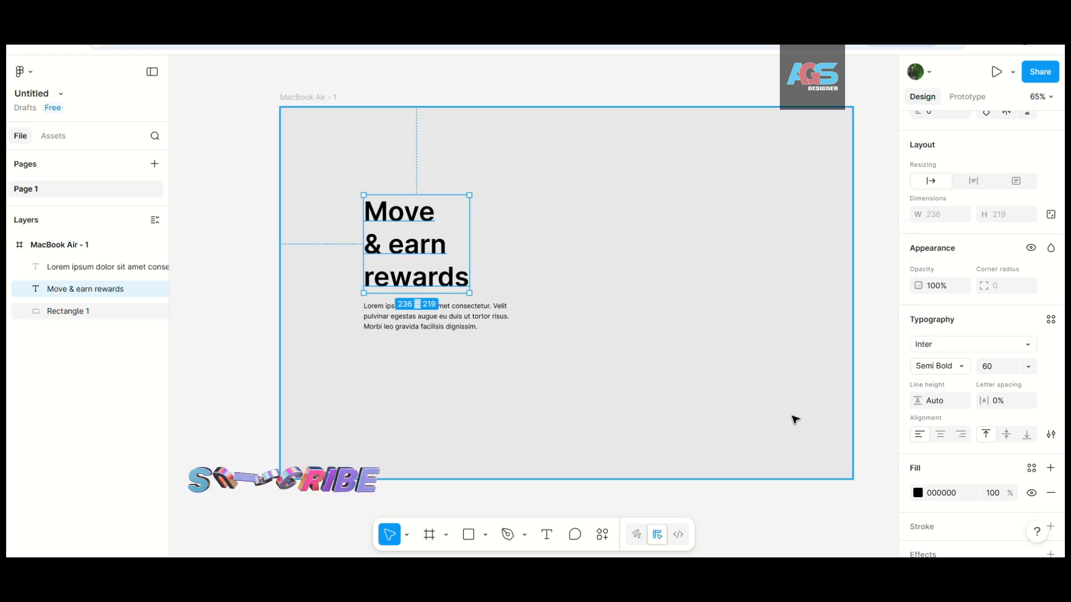
- Enlarge the "Move & earn rewards" heading to font size 76 and set its line height to 100%
drag(980, 367, 999, 366)
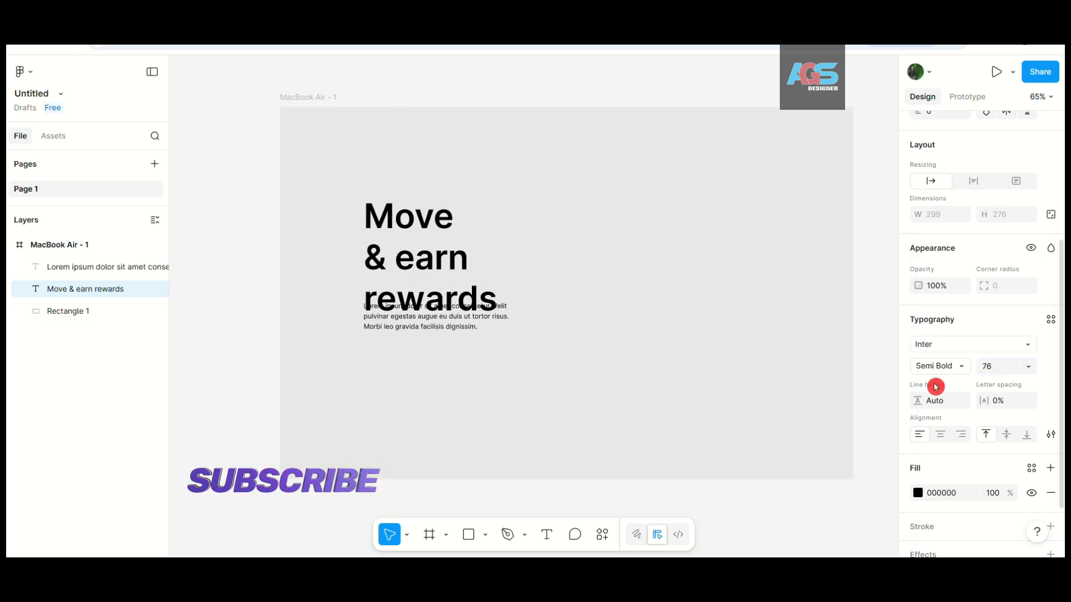
click(943, 400)
text(100)
key(Return)
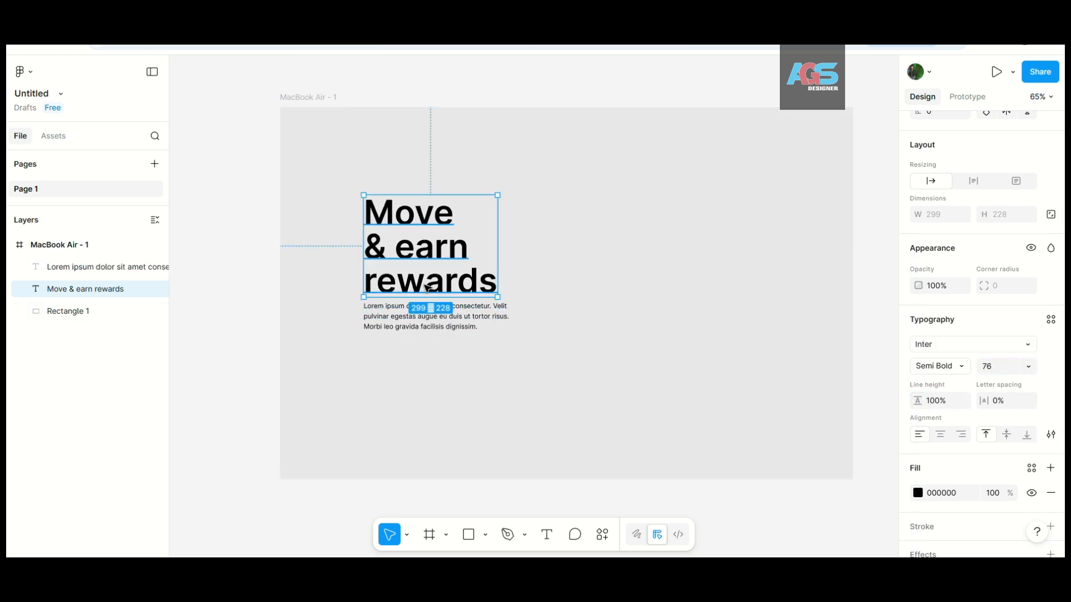
click(350, 370)
- Draw a button rectangle of about 184 × 43 below the paragraph and round its corners to a radius of 21.5
scroll(350, 370, up, 3)
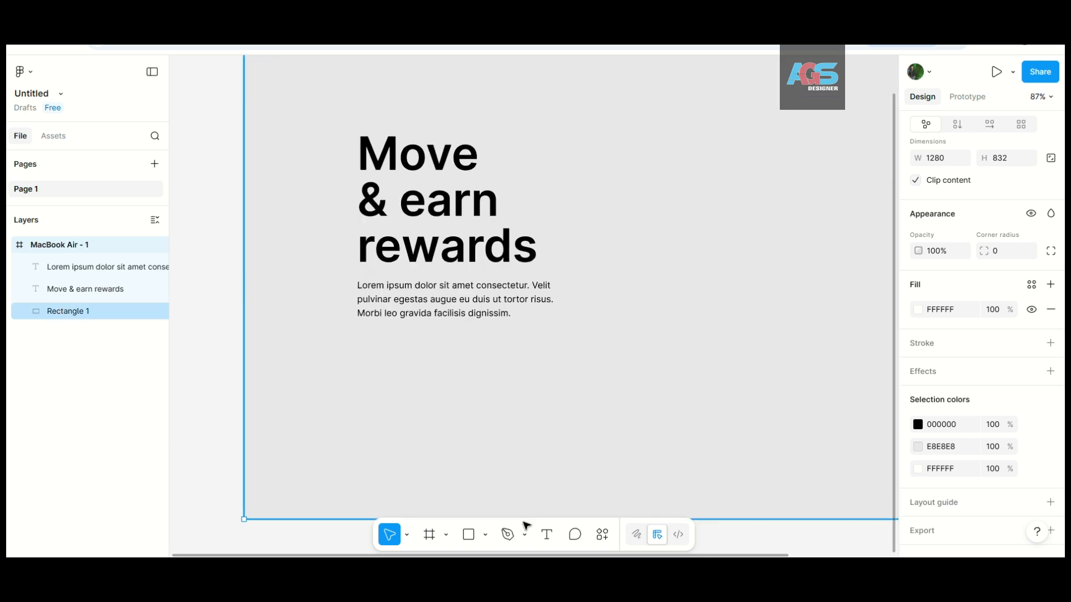
click(471, 532)
scroll(391, 391, up, 4)
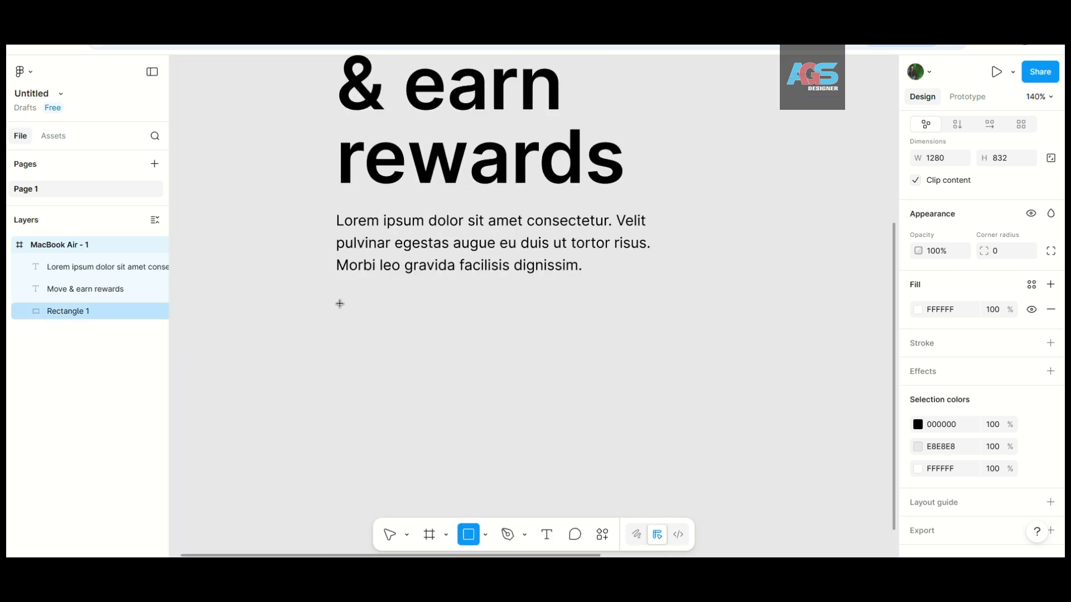
drag(340, 303, 515, 345)
scroll(337, 308, up, 5)
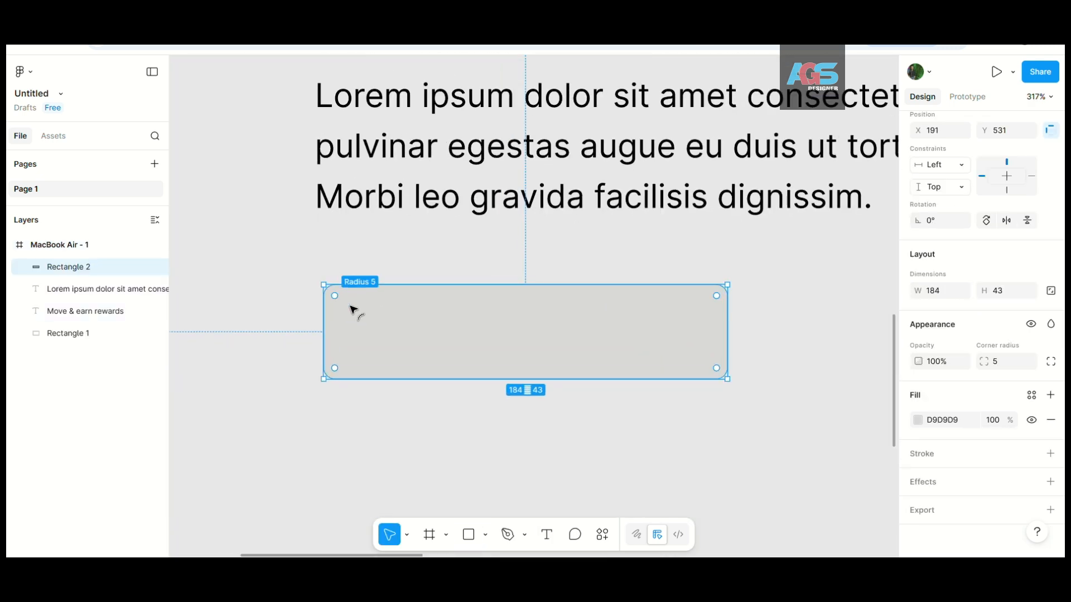
drag(350, 306, 420, 336)
scroll(420, 337, down, 8)
scroll(420, 337, up, 5)
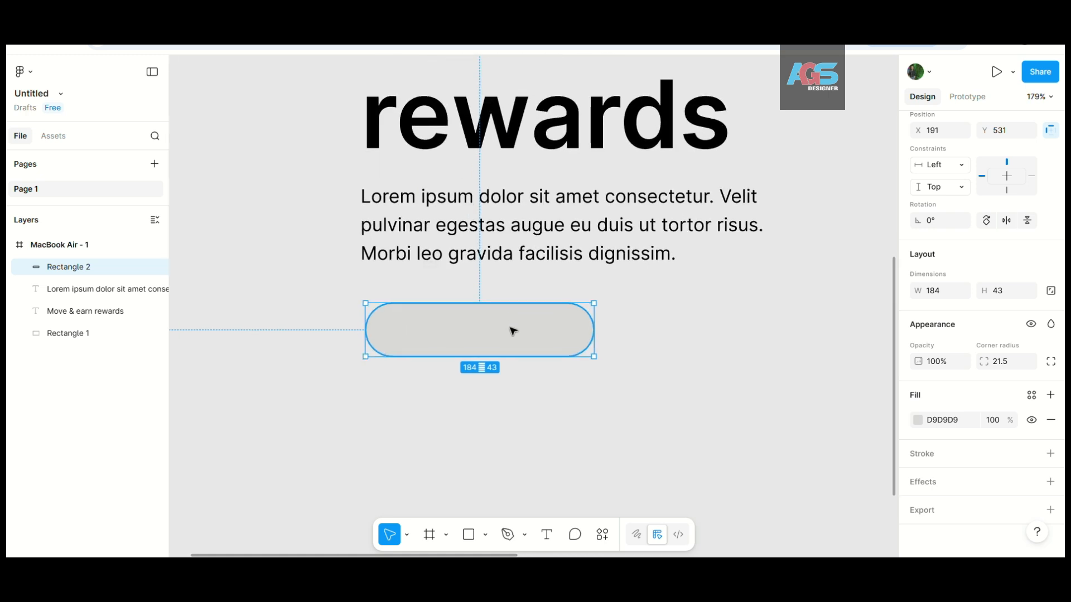
- Change the rounded button's fill to bright blue 0755FF
click(920, 427)
click(840, 435)
click(849, 289)
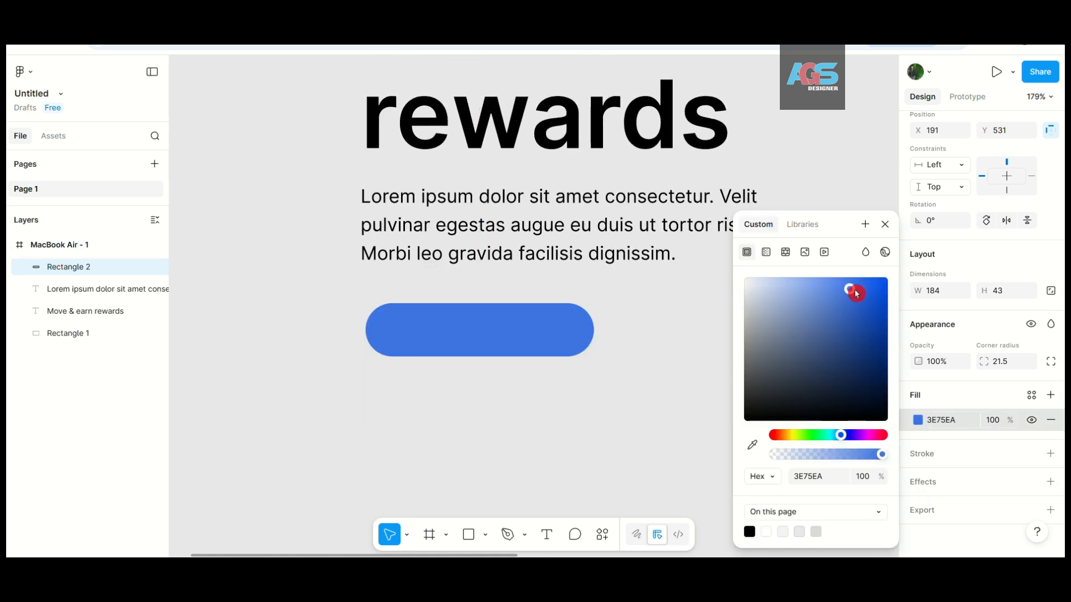
drag(857, 294, 885, 277)
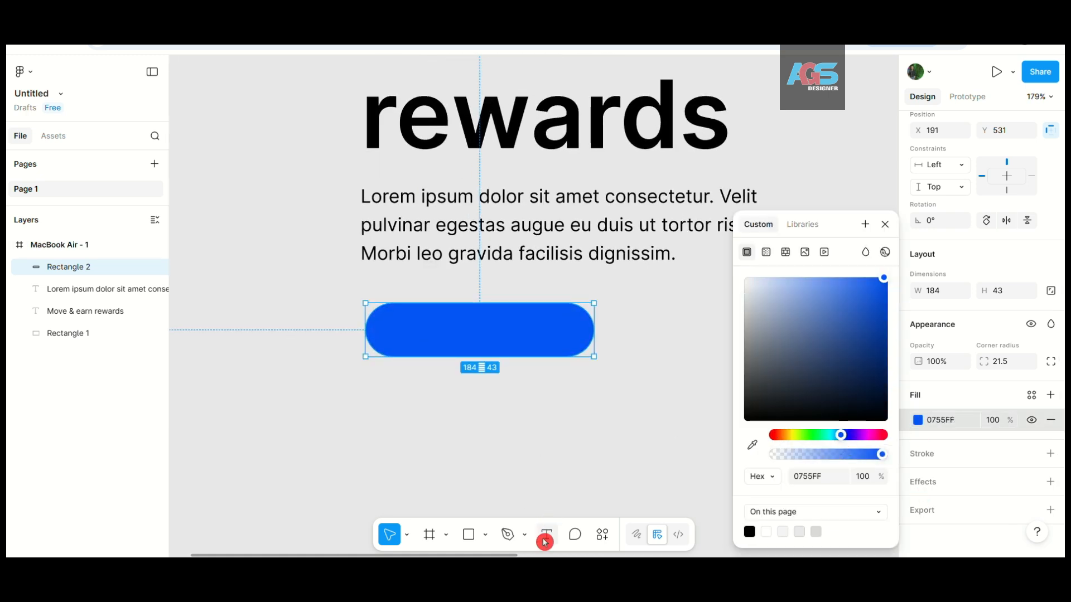
- Add a white "Get Started" text label on top of the blue rounded button
click(414, 321)
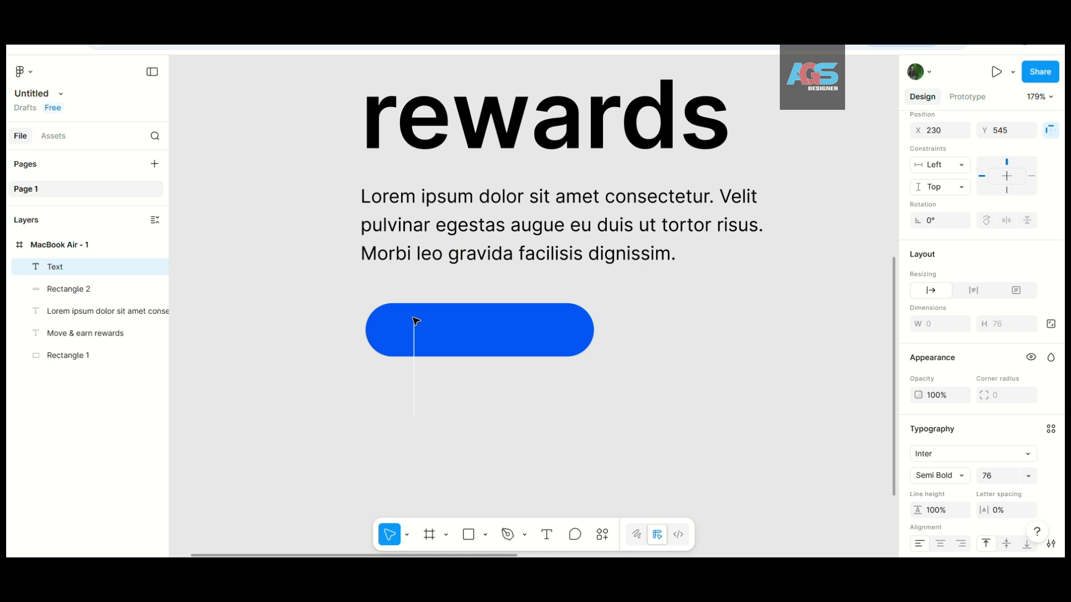
text(Get S)
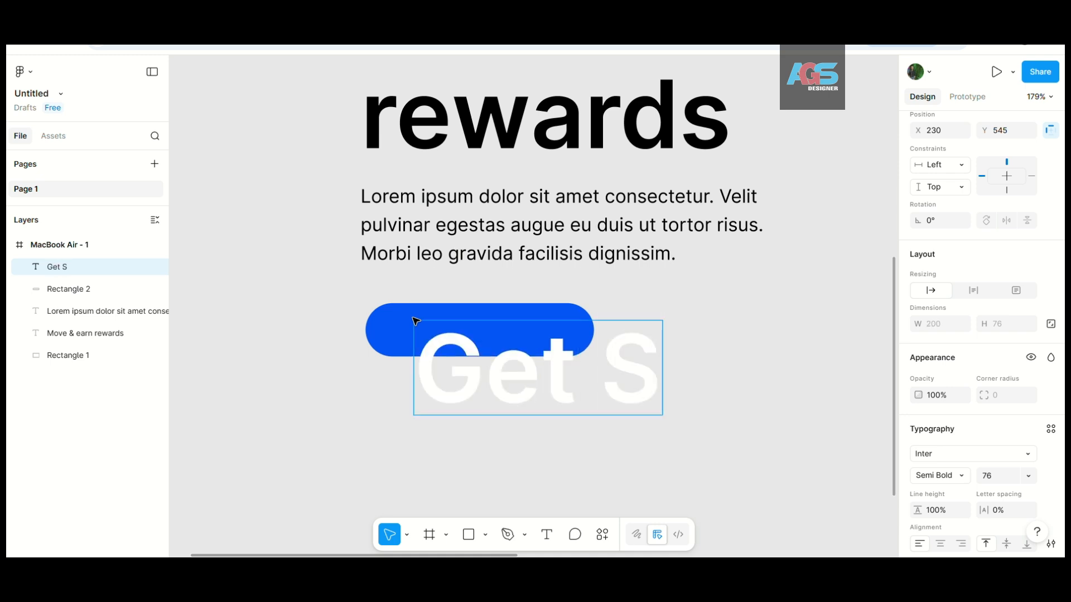
text(tartr)
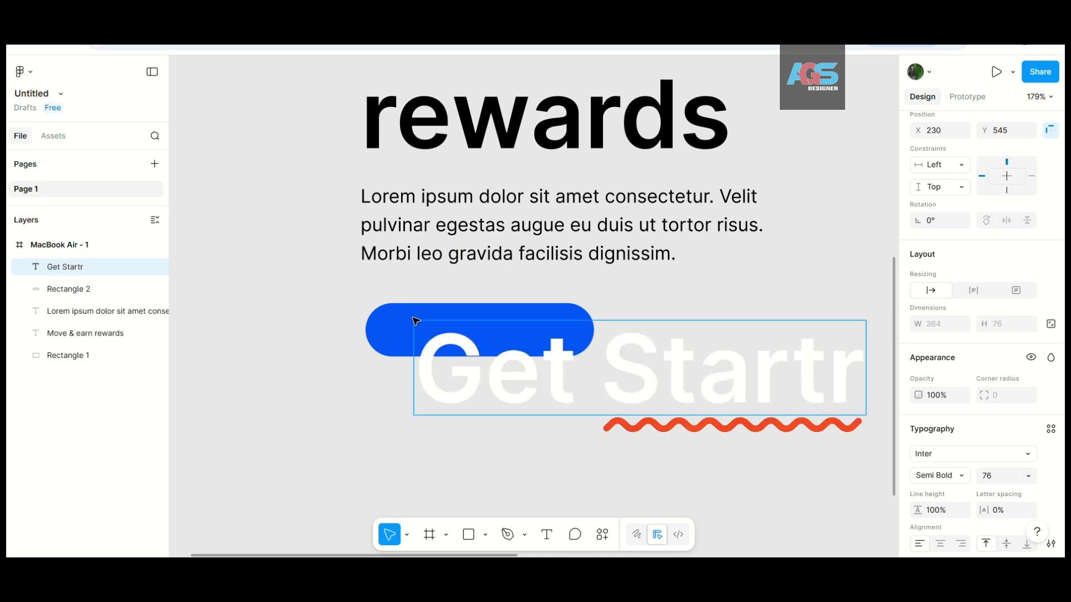
key(BackSpace)
text(ed)
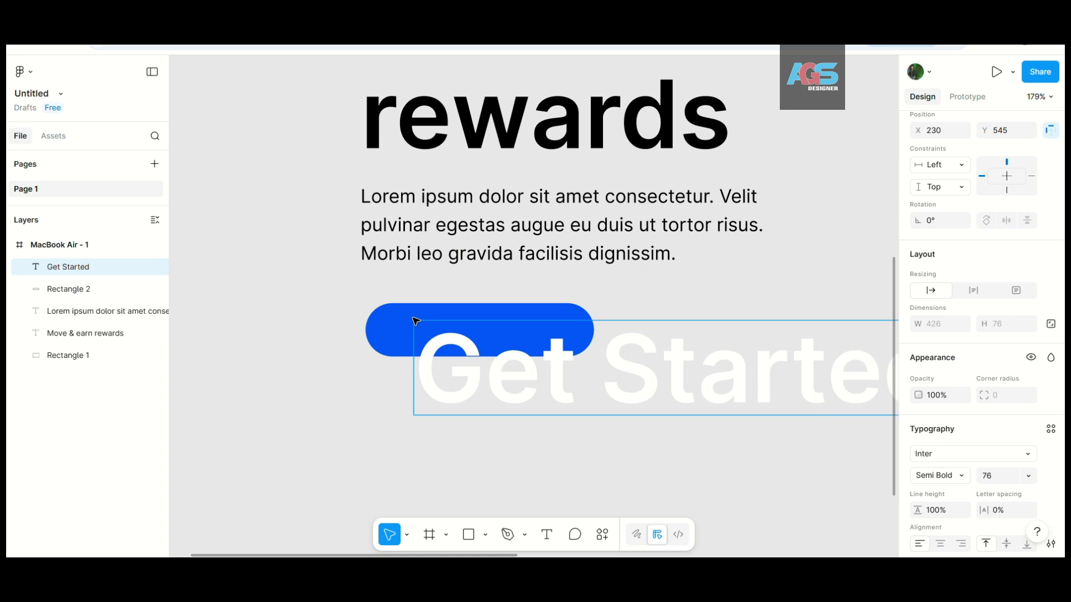
- Set the "Get Started" label to font size 15 with Medium weight
key(ctrl+a)
text(5)
key(Return)
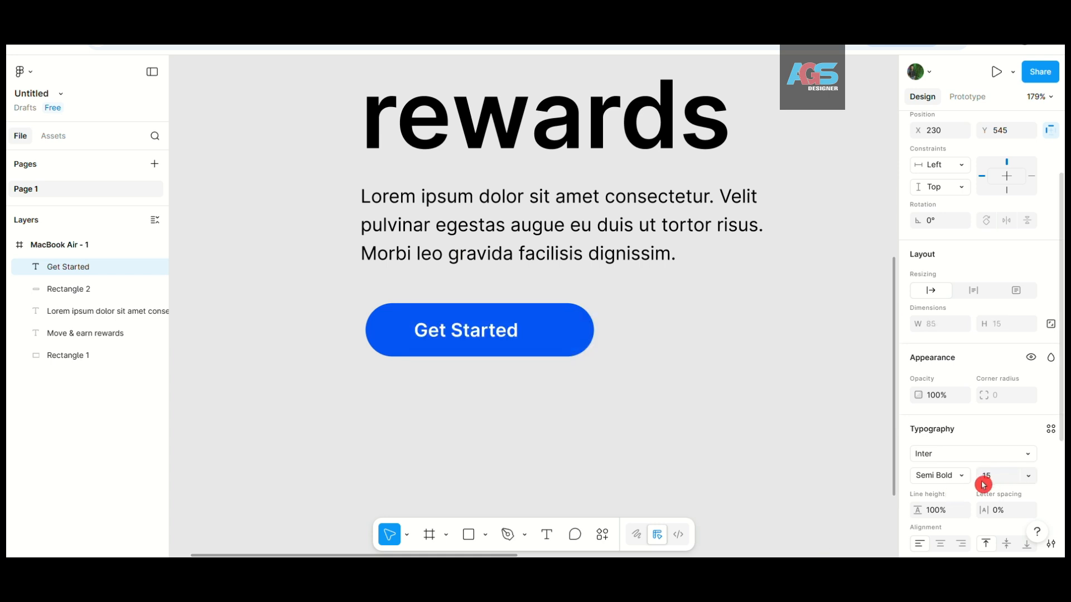
click(948, 476)
click(942, 459)
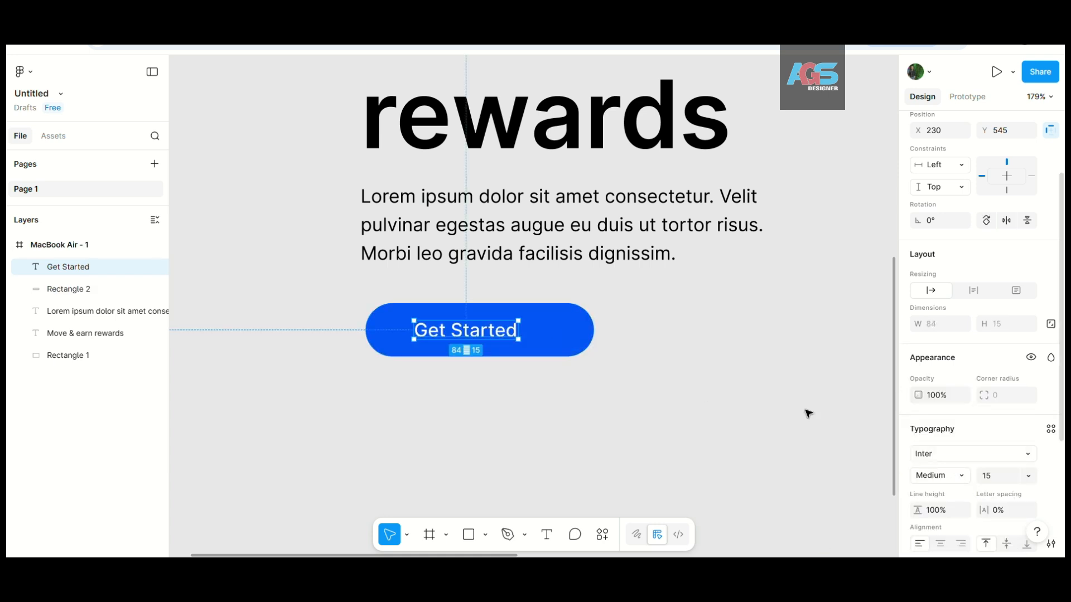
- Center the "Get Started" label horizontally and vertically on the blue button rectangle
shift+click(549, 349)
scroll(965, 166, up, 2)
click(940, 199)
click(1005, 195)
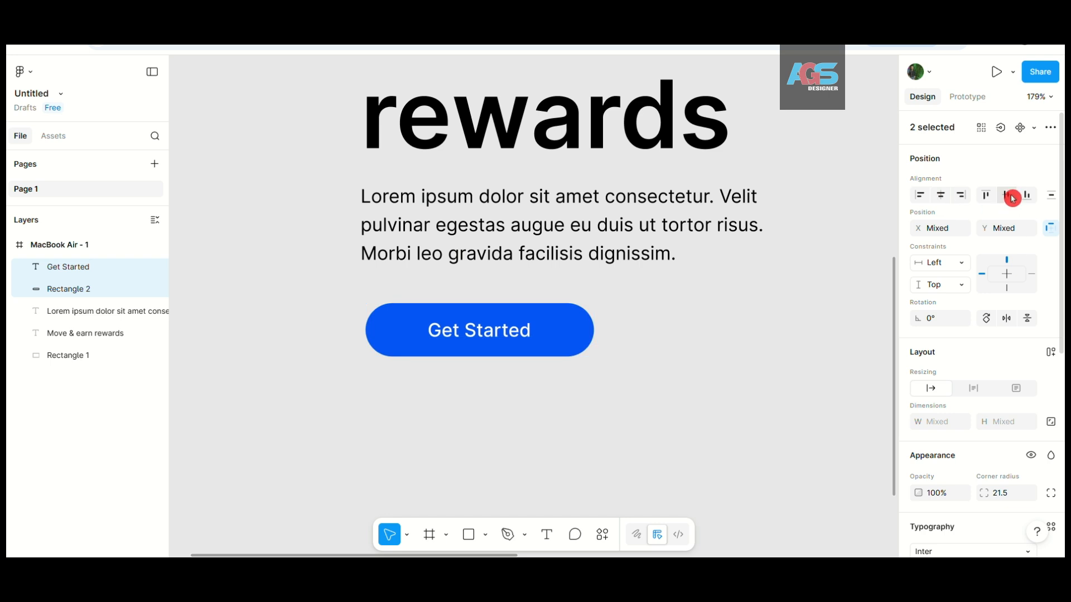
click(550, 382)
- Enlarge the "Get Started" label to font size 16 and recenter it on the blue button
scroll(457, 359, down, 5)
scroll(457, 359, up, 4)
click(489, 329)
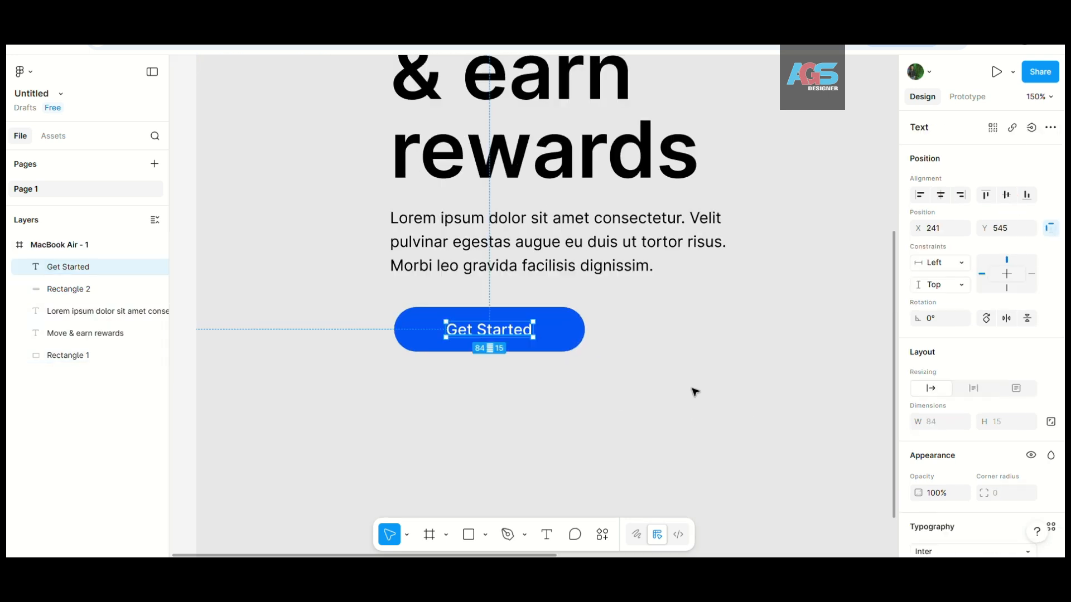
scroll(989, 387, down, 3)
shift+click(570, 346)
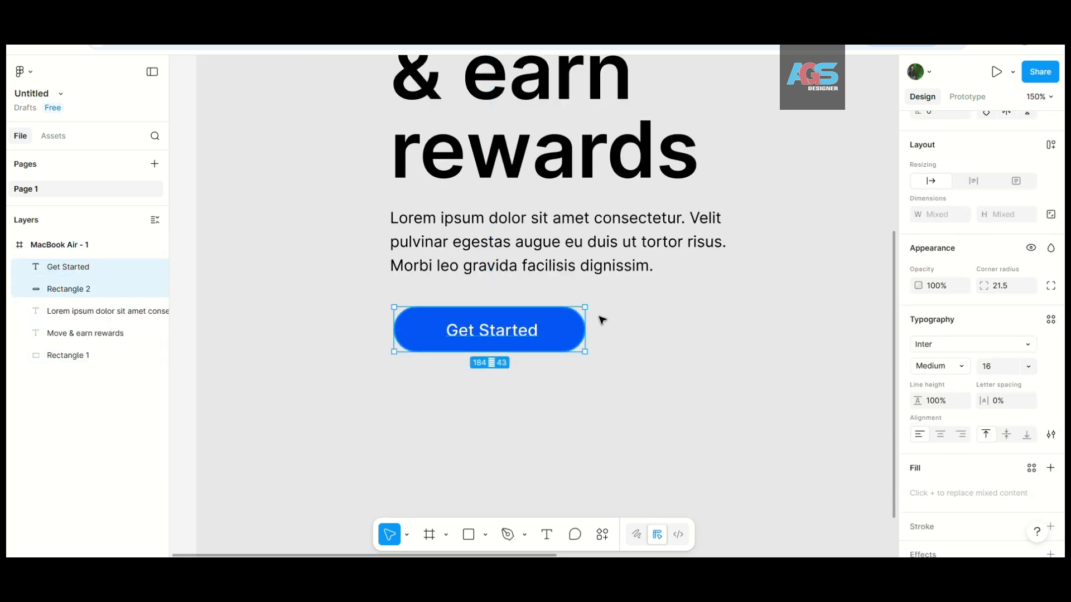
click(354, 338)
scroll(354, 338, down, 3)
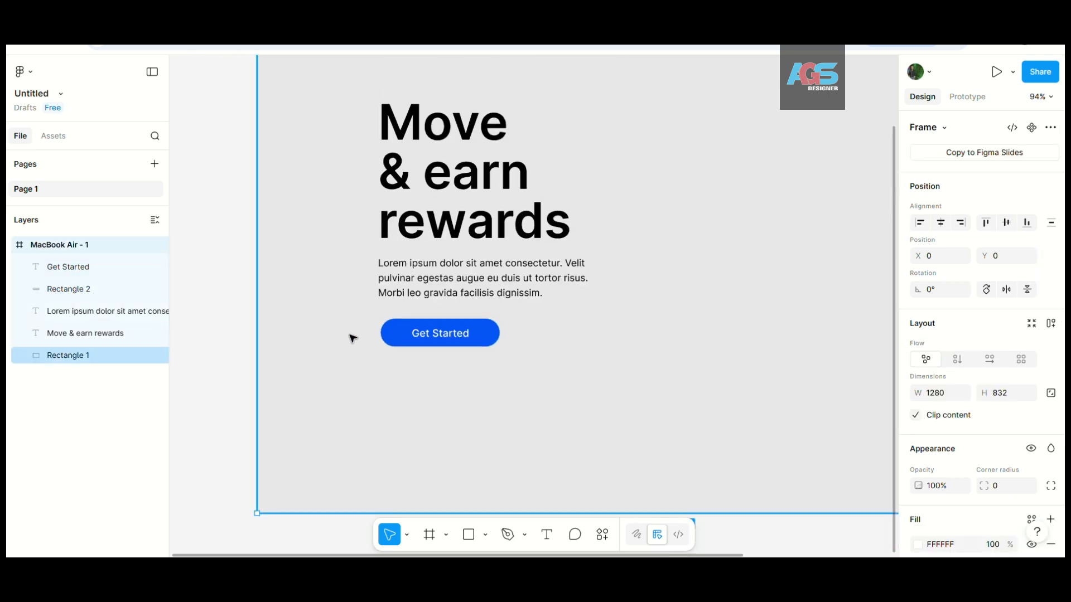
- Copy the workout GIF from the Downloads folder in File Explorer, then paste it into the Figma page
scroll(742, 317, up, 1)
scroll(405, 381, down, 3)
scroll(426, 313, up, 1)
scroll(401, 375, down, 1)
scroll(400, 375, down, 2)
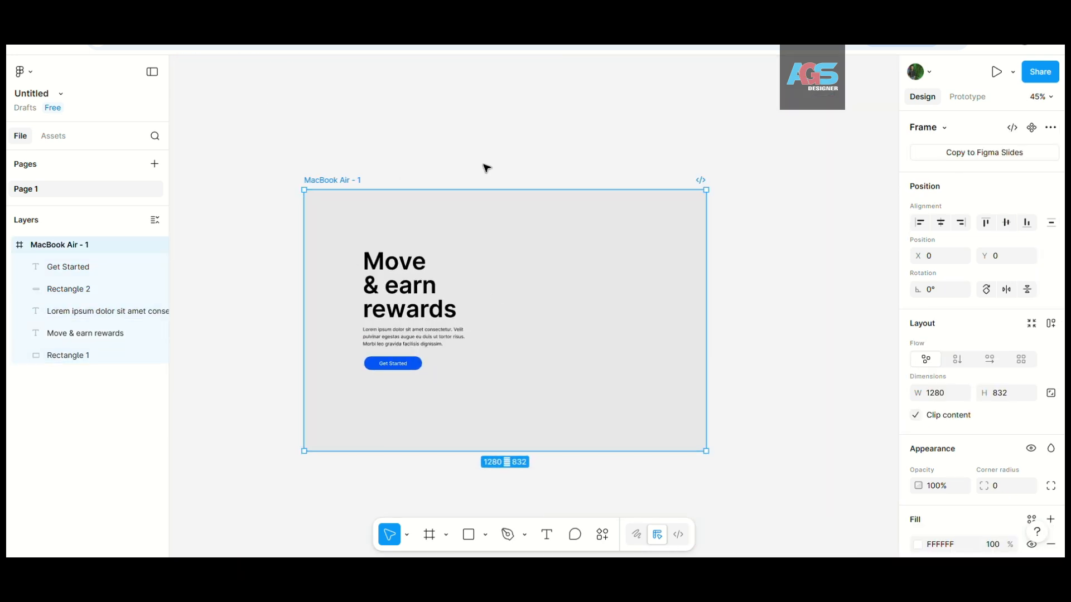
key(super+e)
click(68, 215)
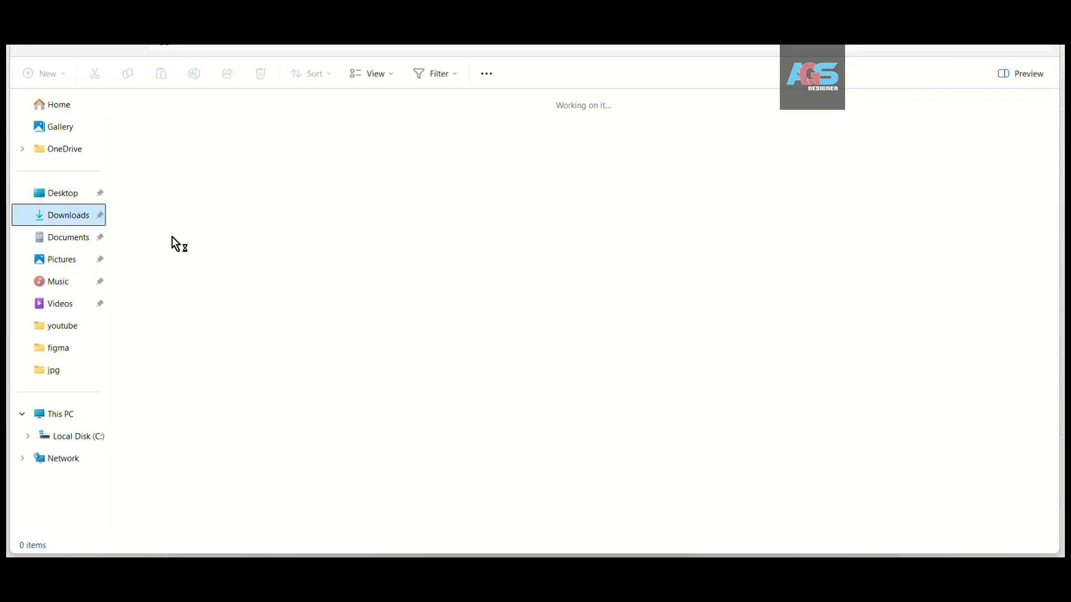
click(254, 167)
click(134, 77)
click(540, 556)
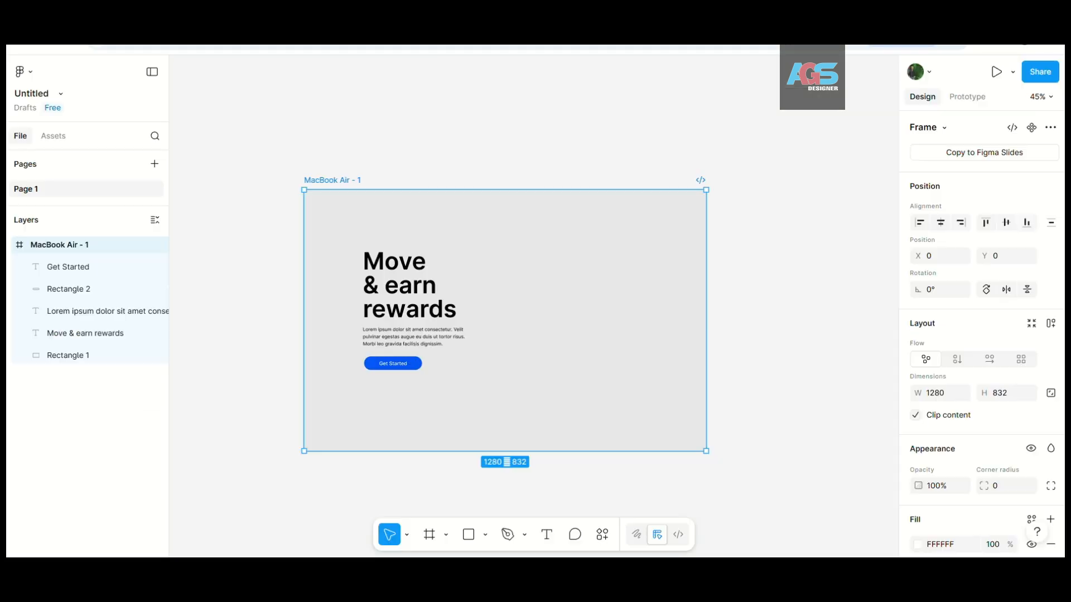
click(868, 368)
key(ctrl+v)
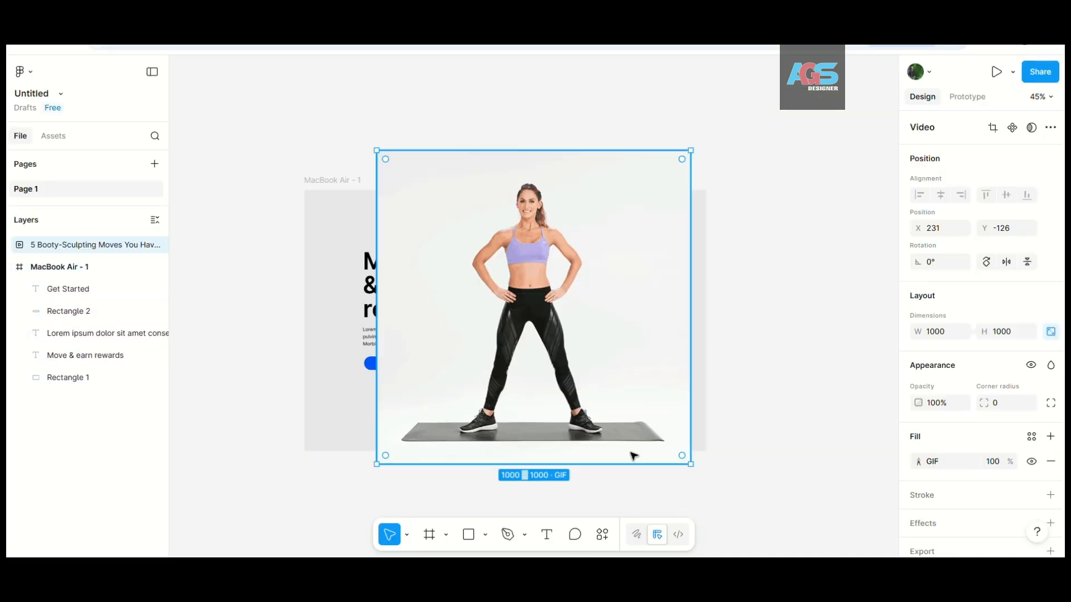
- Resize the pasted workout GIF proportionally to about 687 × 687 over the MacBook Air frame
drag(686, 464, 597, 371)
scroll(493, 280, up, 3)
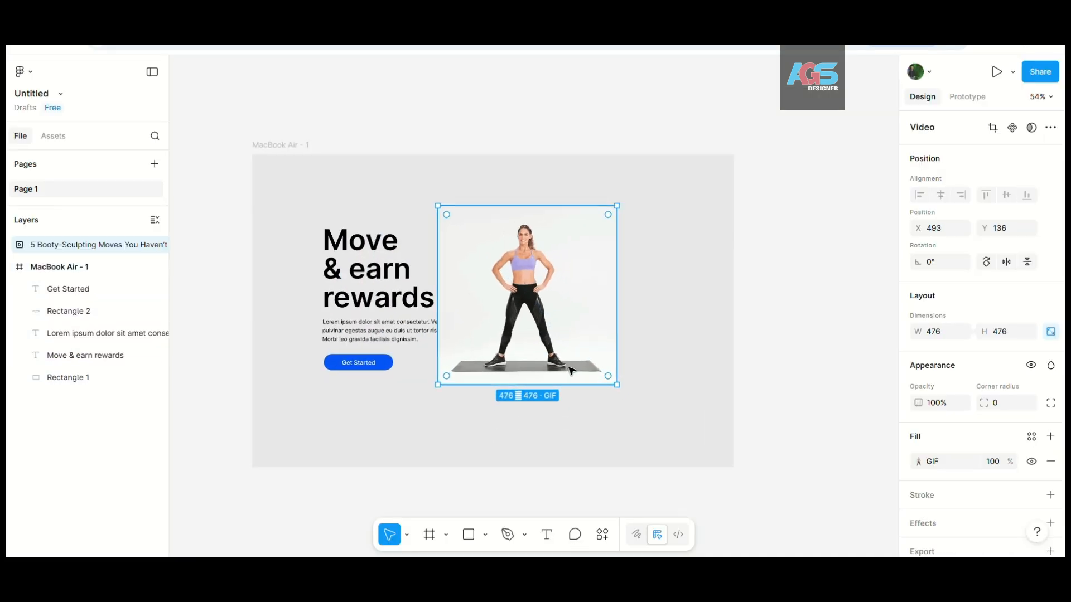
drag(493, 280, 441, 258)
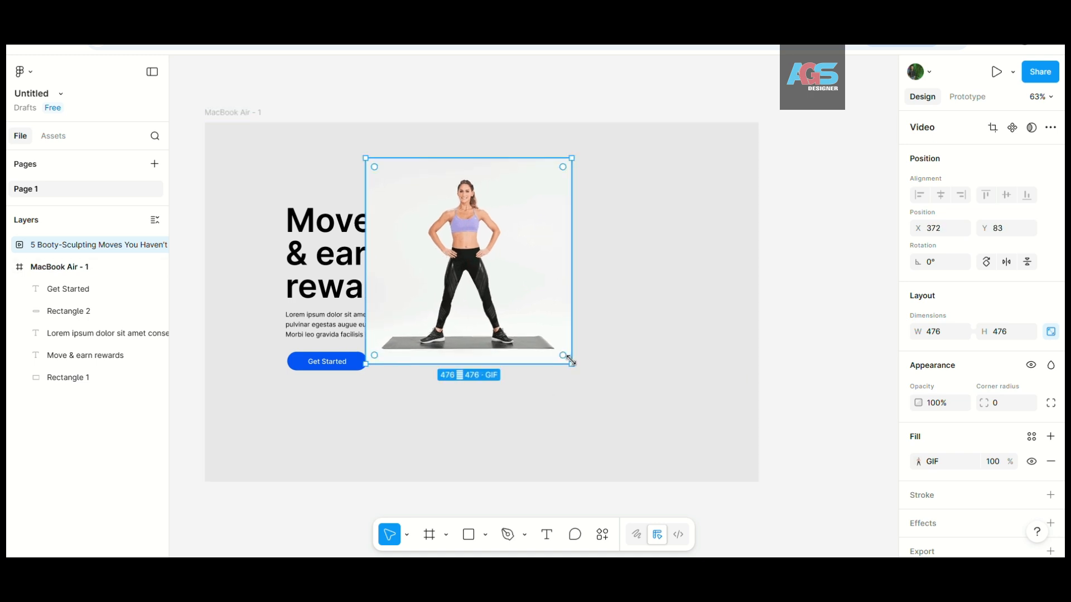
drag(567, 353, 619, 455)
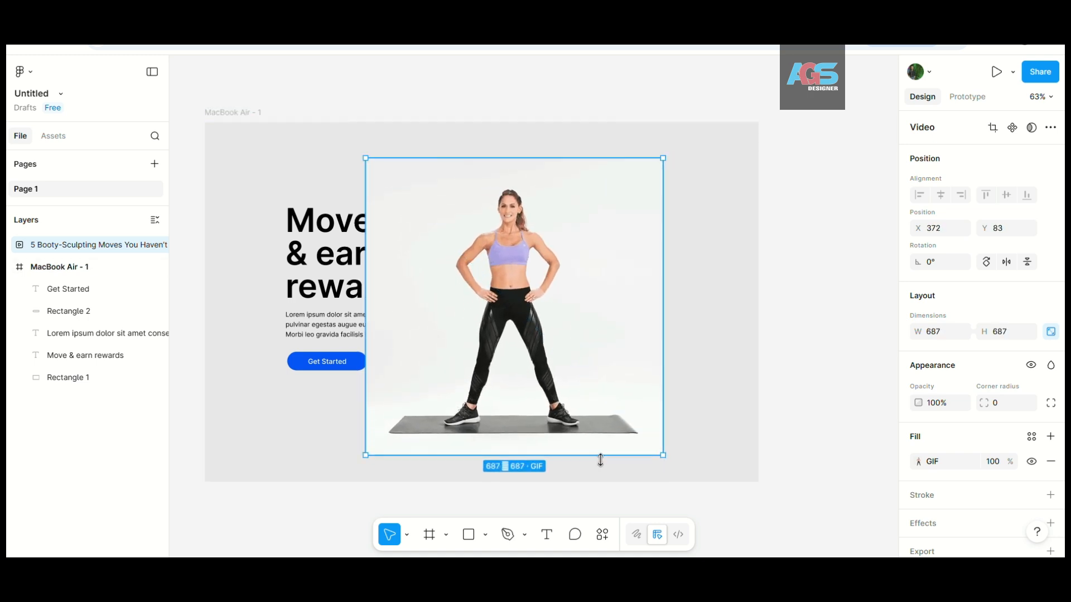
- Position the workout GIF at about X 296, Y 72 and move its layer into the frame directly above Rectangle 1
drag(585, 424, 553, 419)
click(86, 246)
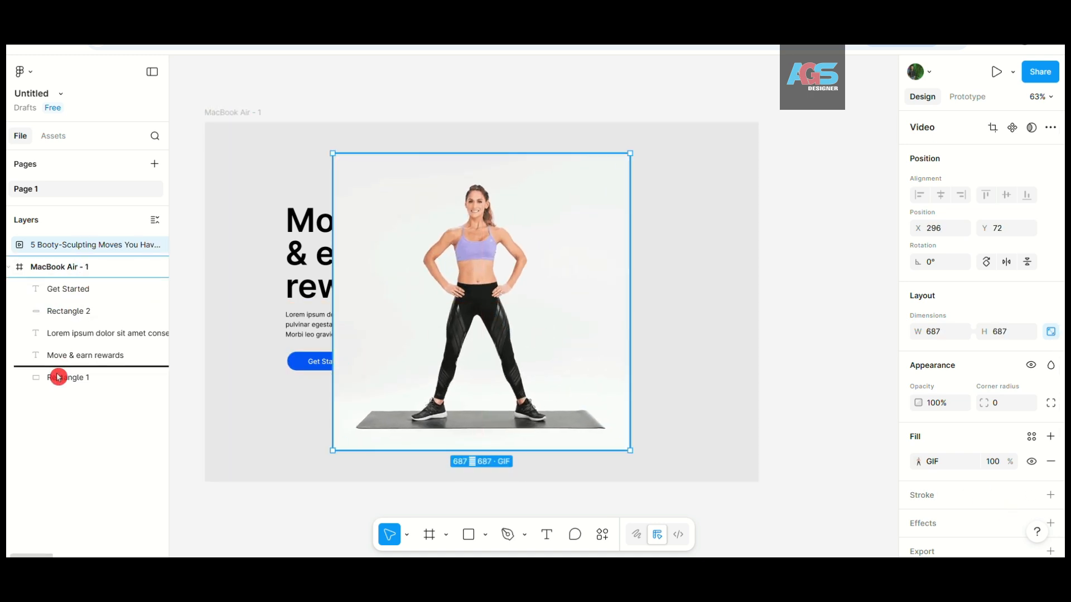
drag(58, 377, 58, 379)
- Change the MacBook Air frame's fill to F3F3F3, sampled from the workout GIF's background
click(370, 453)
click(915, 480)
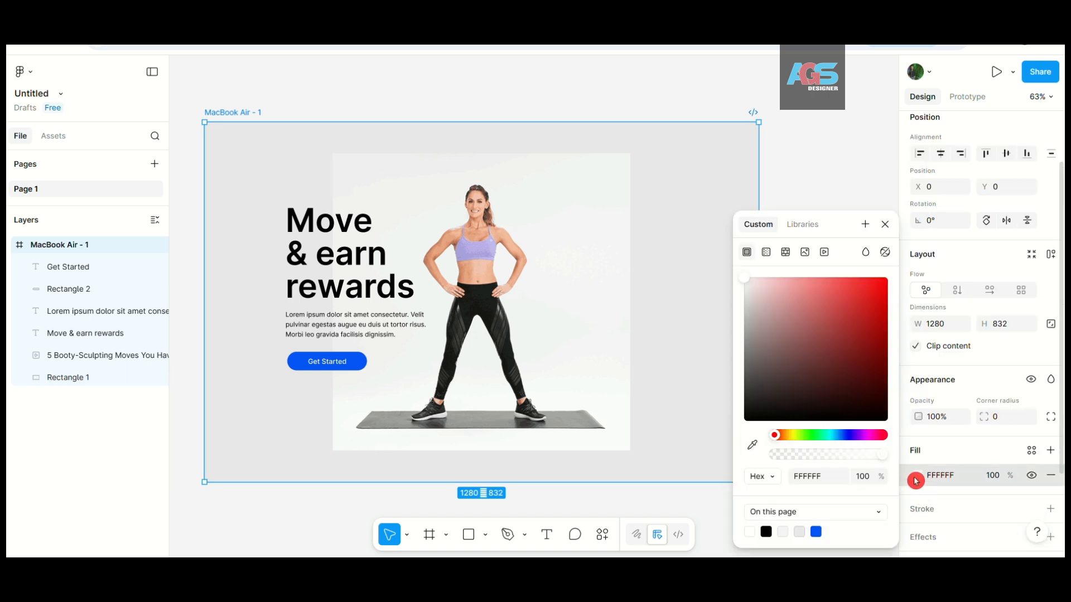
click(752, 445)
click(593, 382)
click(879, 228)
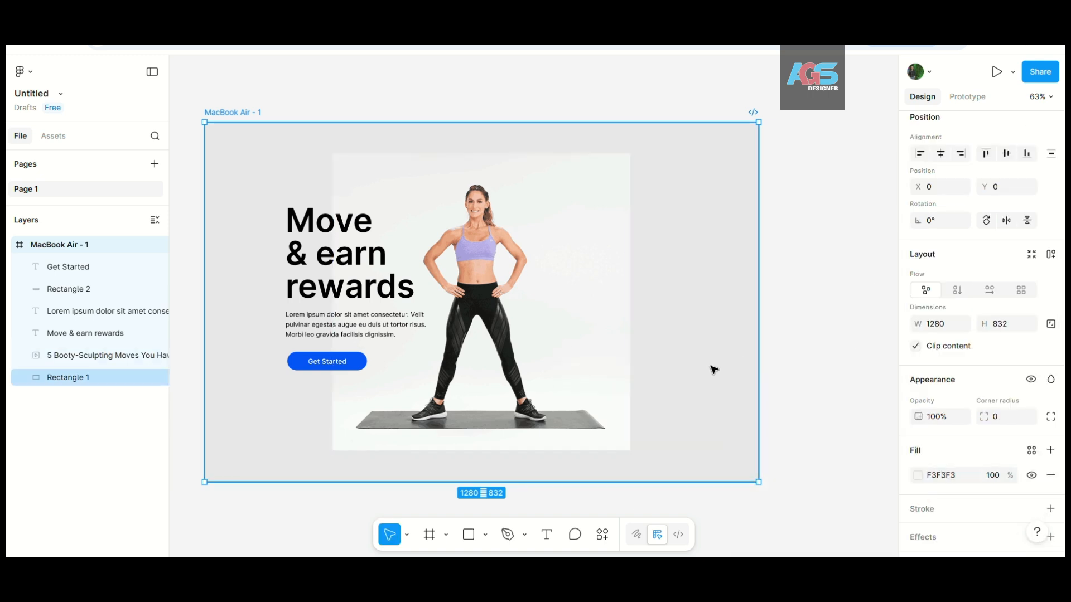
- Fill the background Rectangle 1 with F9F9F9 sampled from the GIF, and convert that fill to a linear gradient
click(712, 368)
scroll(961, 528, down, 1)
click(920, 421)
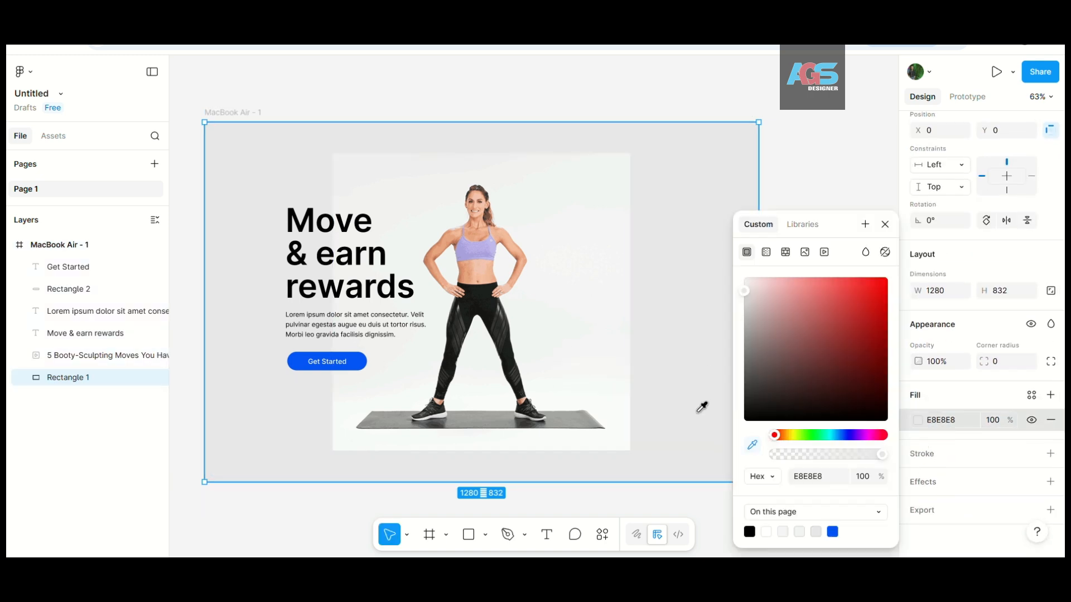
click(623, 379)
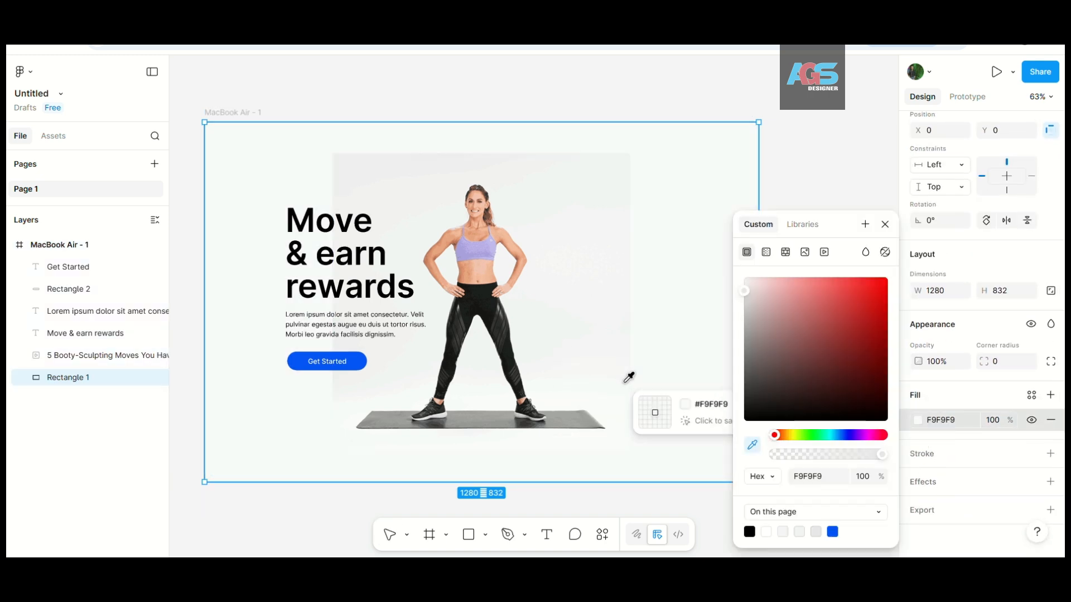
click(766, 252)
click(751, 313)
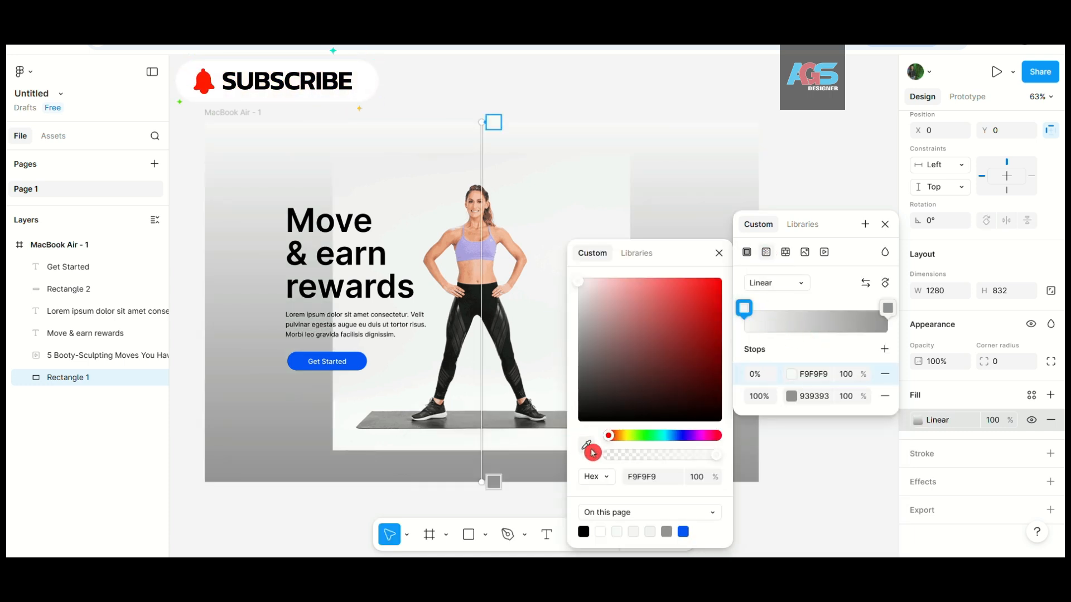
- Sample the gradient's stop colors from the GIF's background, with FBFCFB at 0% and F1F1F1 at 100%
click(591, 451)
click(468, 438)
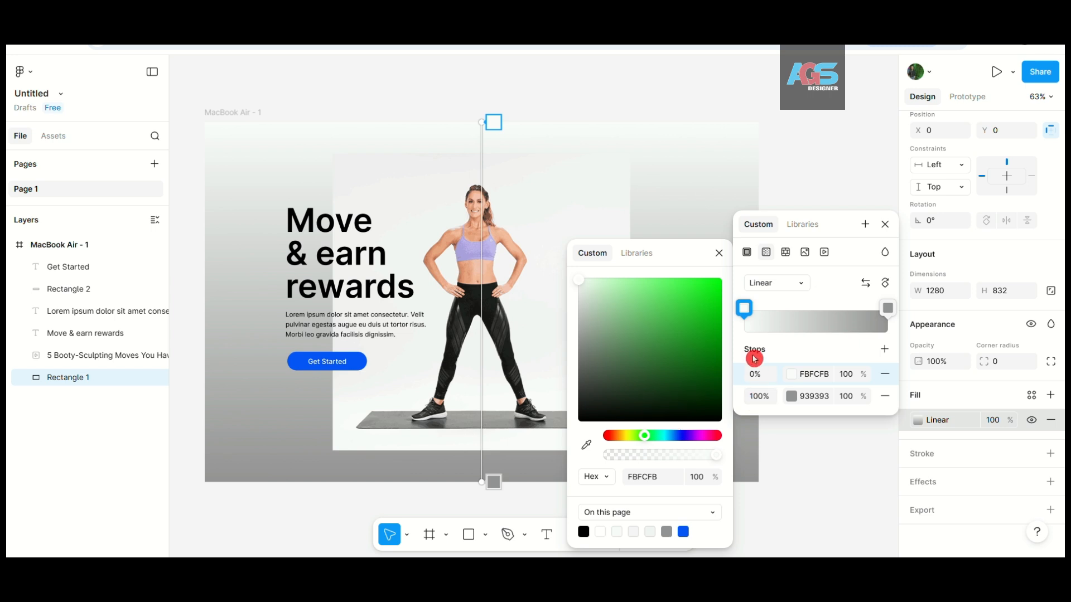
click(792, 396)
click(589, 446)
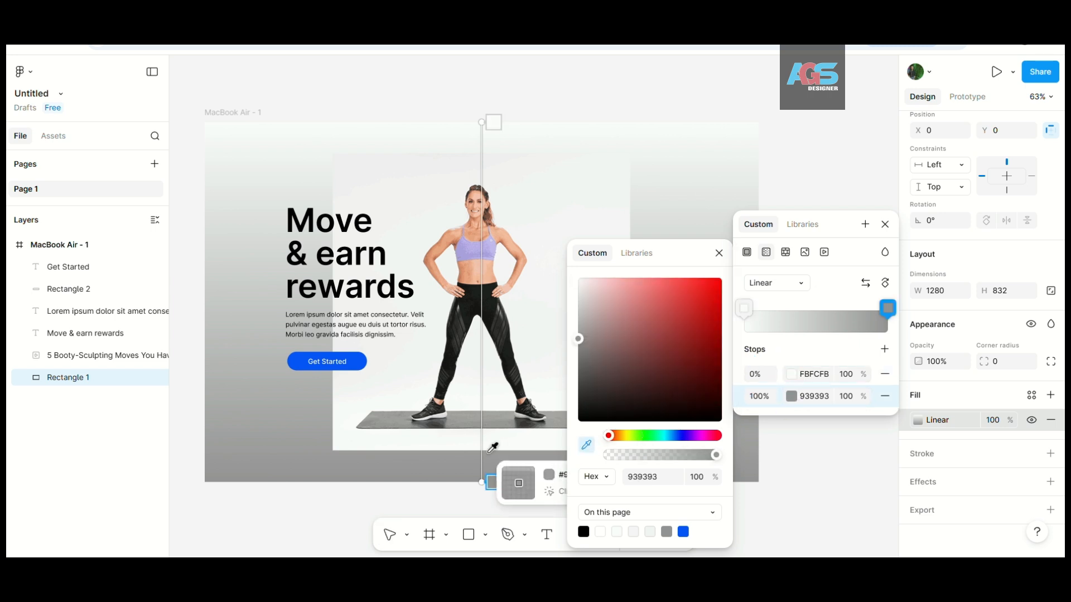
click(561, 159)
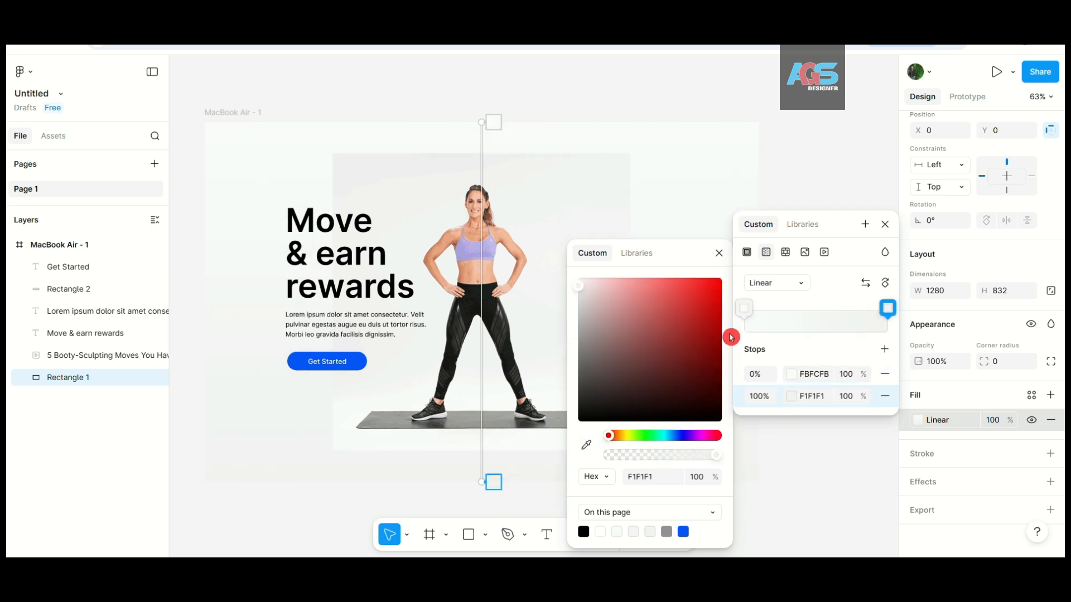
- Rotate the background gradient by 180° and resample its 100% stop from the GIF's upper area as EFEFEF
click(886, 285)
click(887, 284)
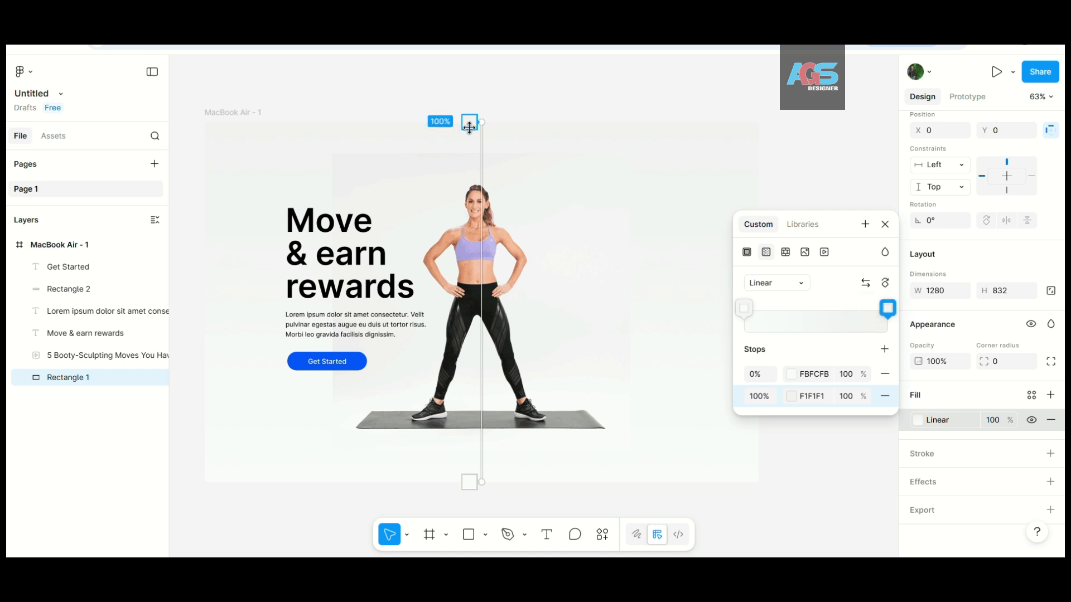
click(792, 395)
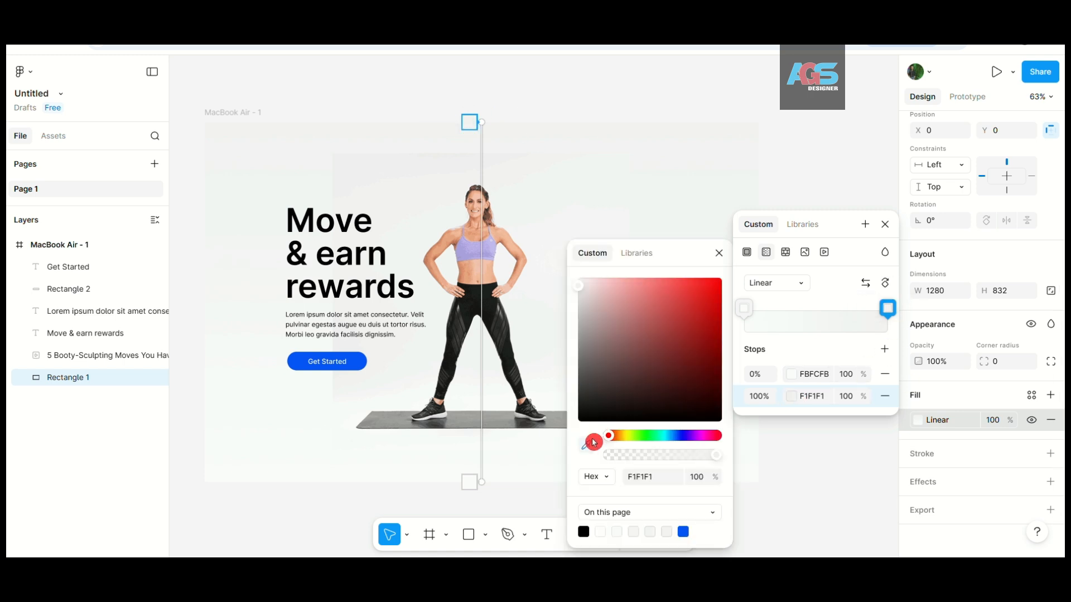
click(502, 159)
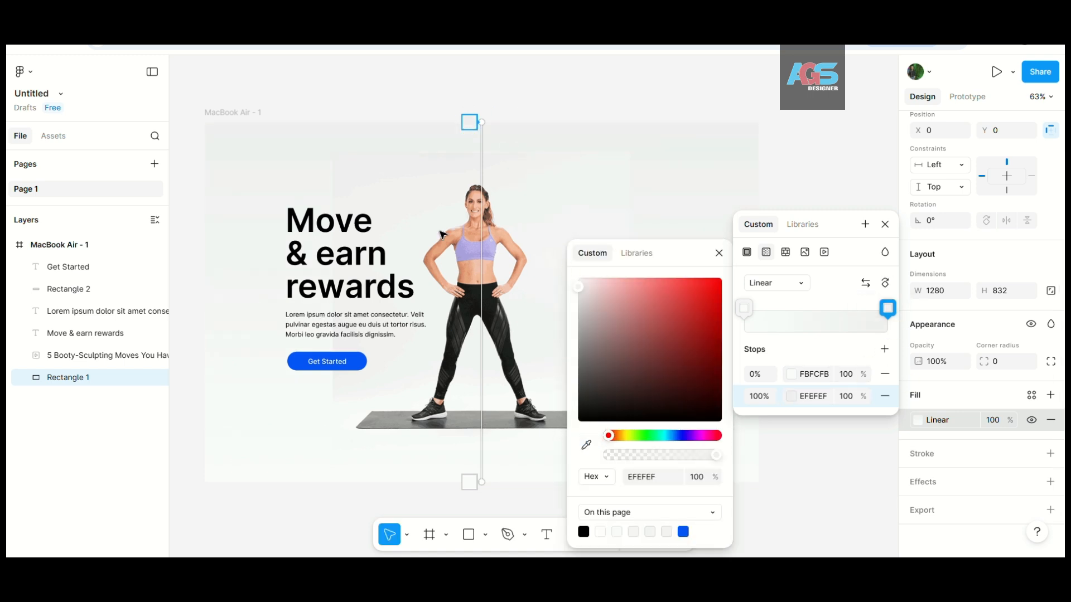
scroll(449, 179, down, 5)
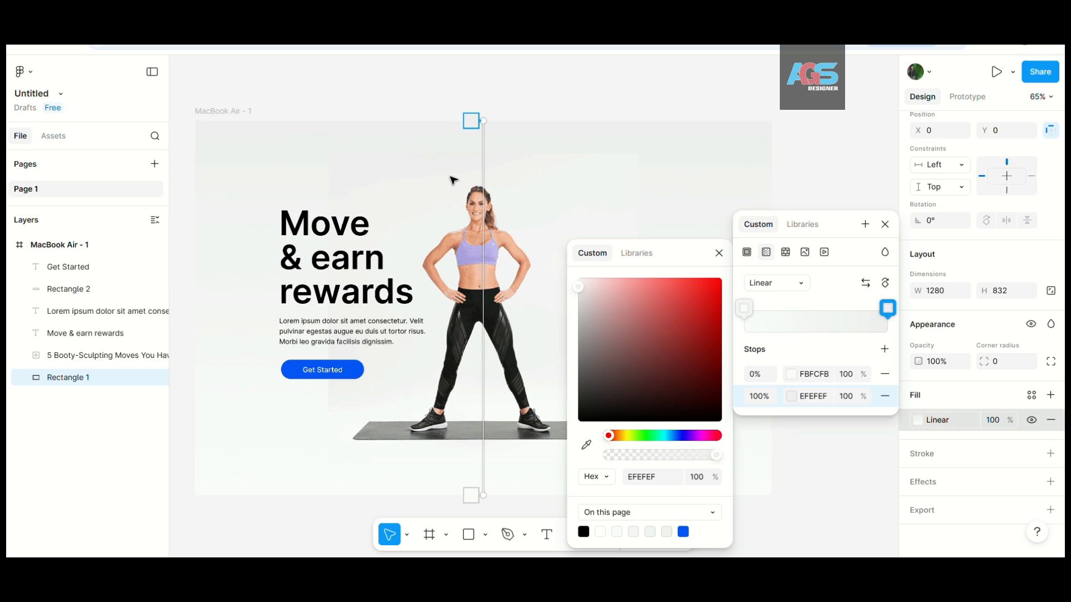
click(875, 268)
click(884, 224)
click(745, 344)
- Run the Icons8 plugin and browse its icons for PLAY
scroll(420, 256, up, 4)
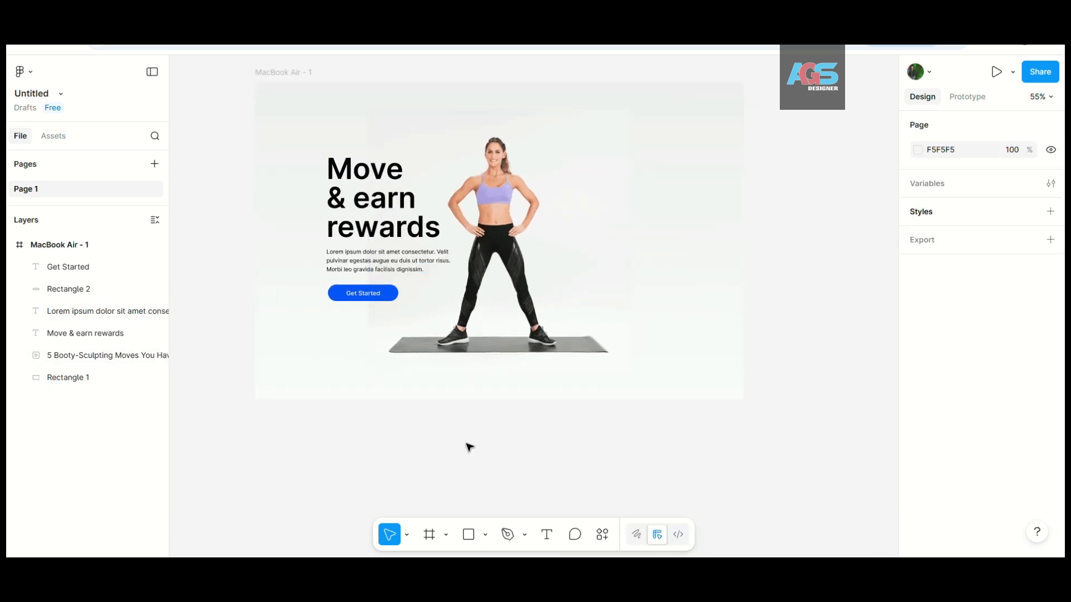
scroll(346, 282, up, 2)
scroll(390, 334, down, 3)
scroll(401, 333, up, 2)
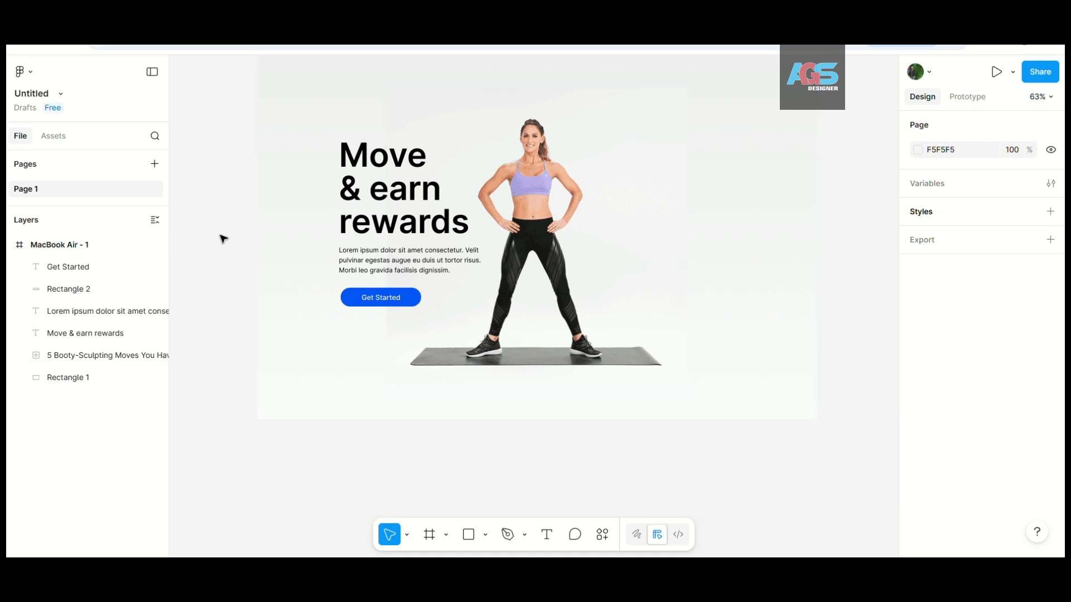
click(603, 534)
click(478, 351)
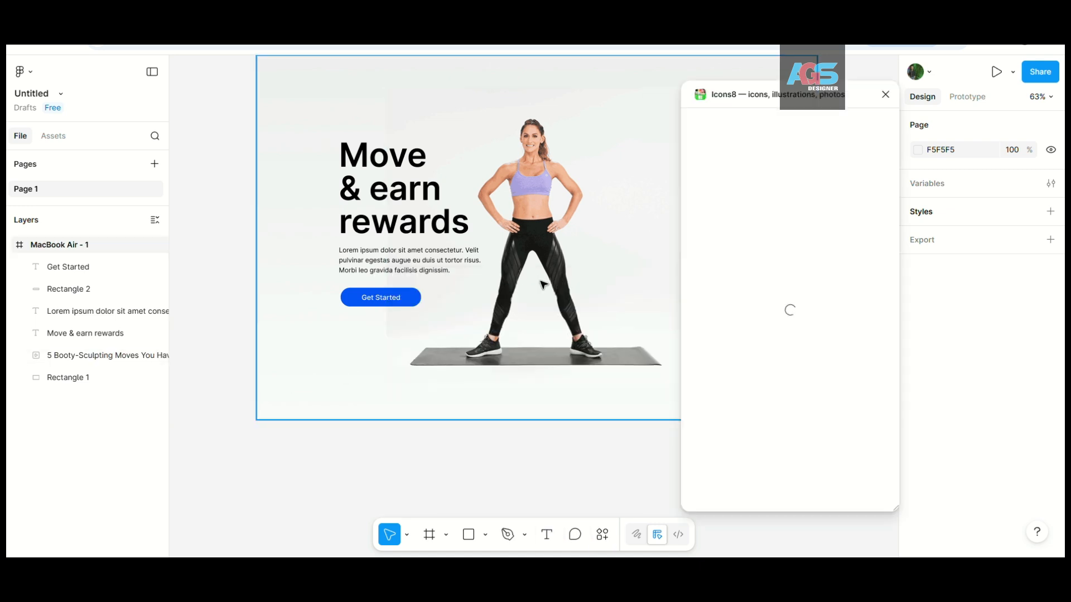
scroll(772, 368, down, 10)
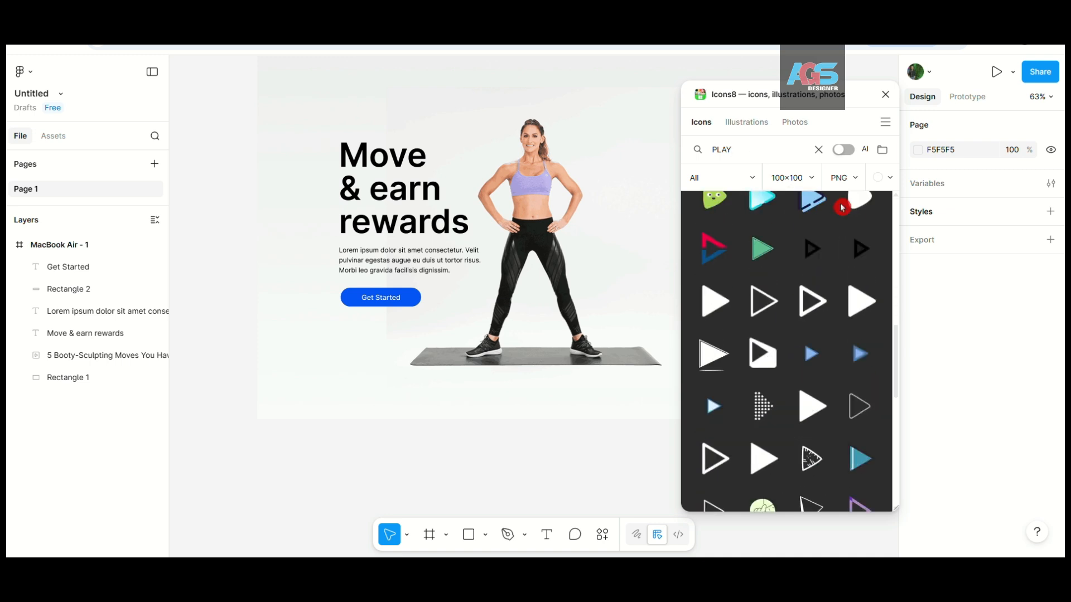
- Set the color of the Icons8 play icons to black
click(883, 178)
click(748, 212)
click(733, 369)
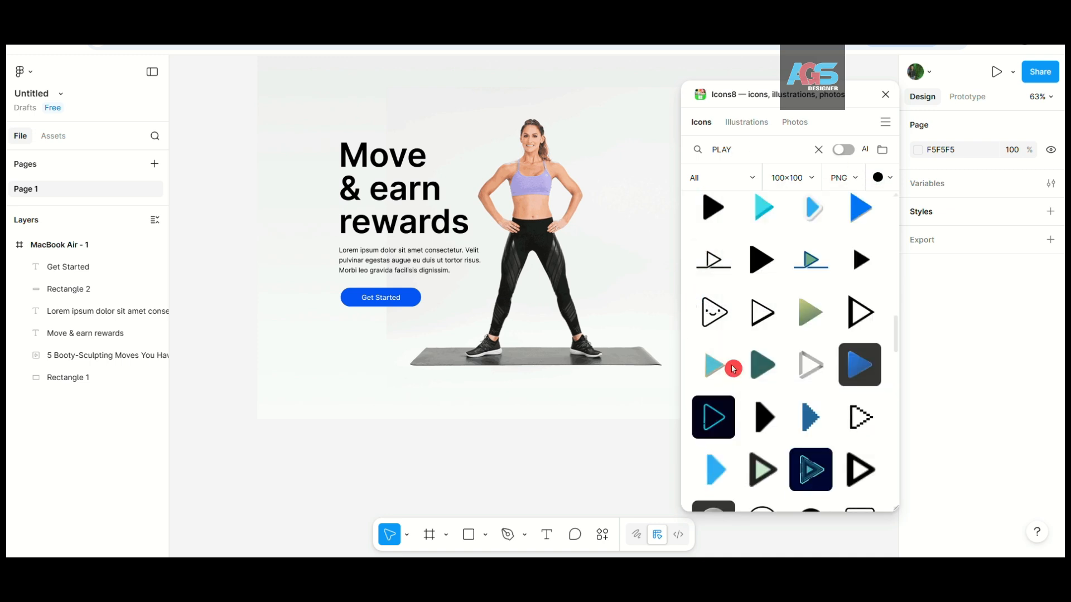
- Try the bold circled play icon beside the Get Started button and remove it
scroll(770, 351, down, 5)
scroll(799, 330, down, 5)
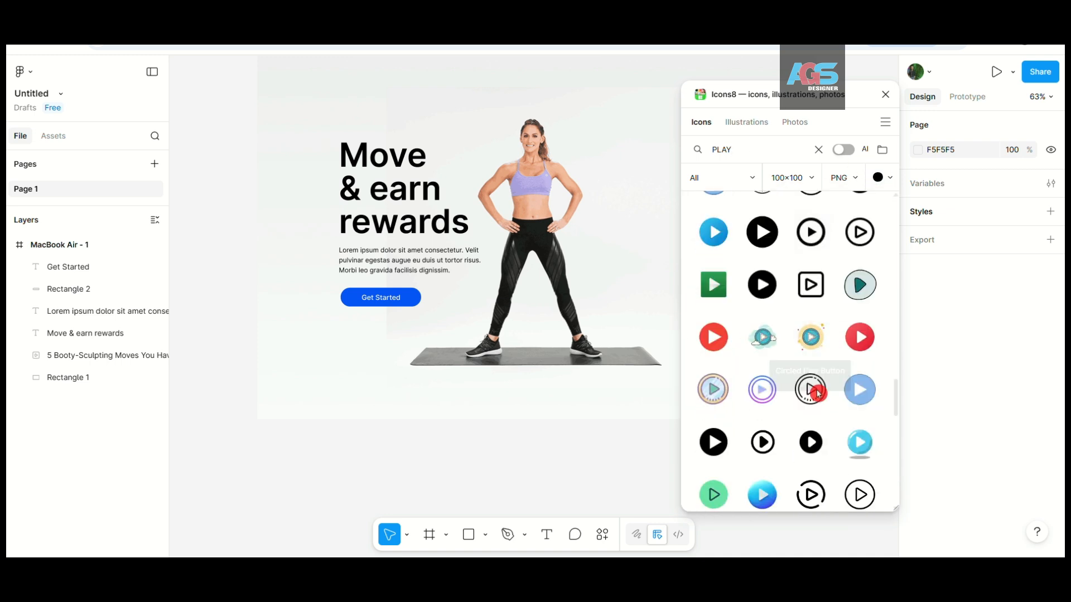
scroll(846, 365, down, 10)
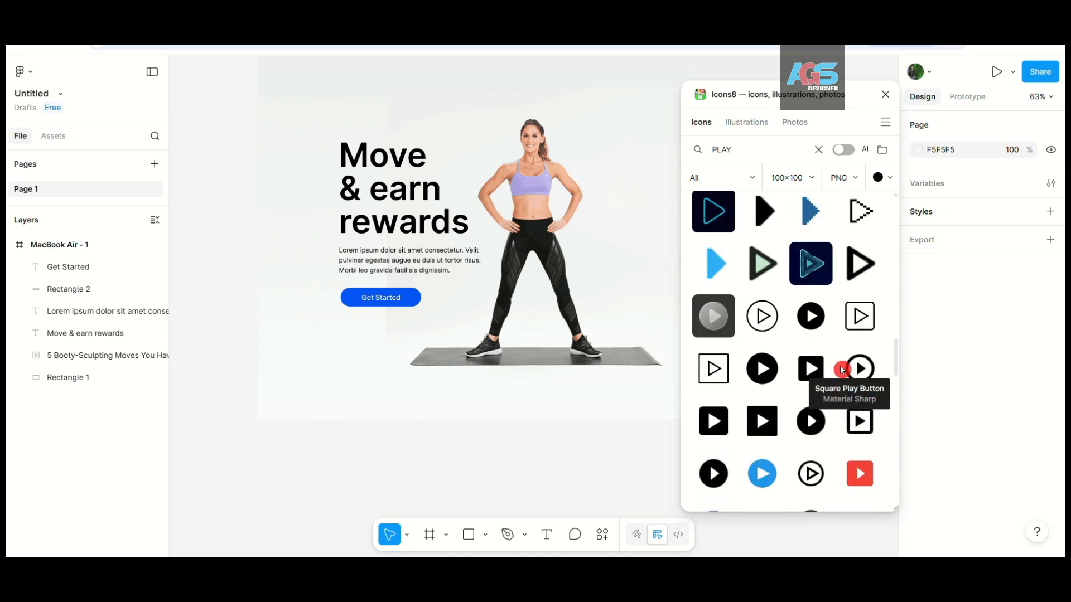
scroll(842, 370, down, 8)
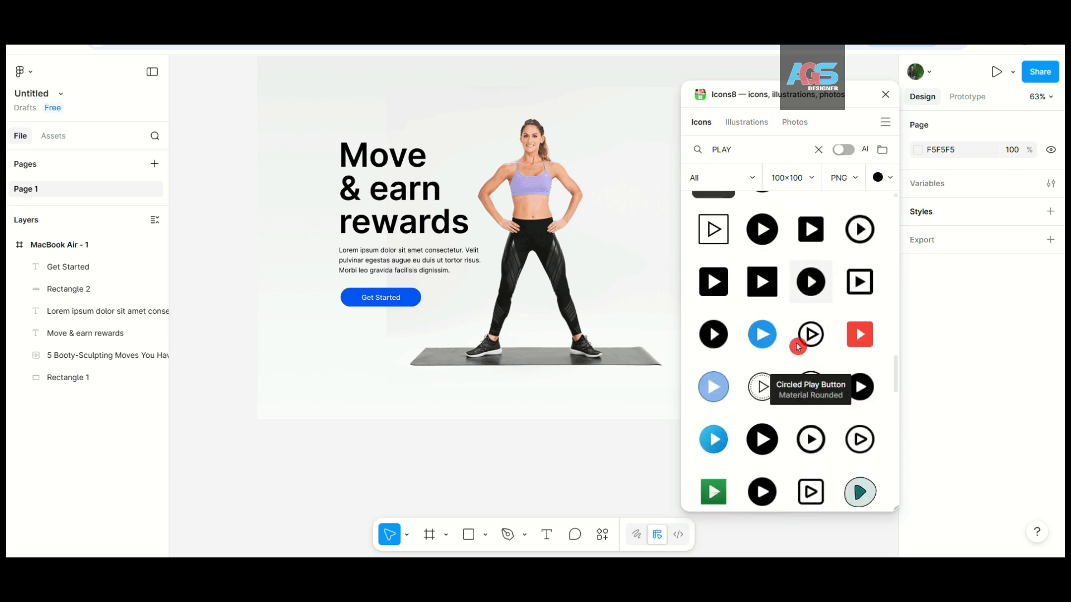
scroll(809, 368, down, 2)
drag(808, 370, 458, 301)
click(457, 295)
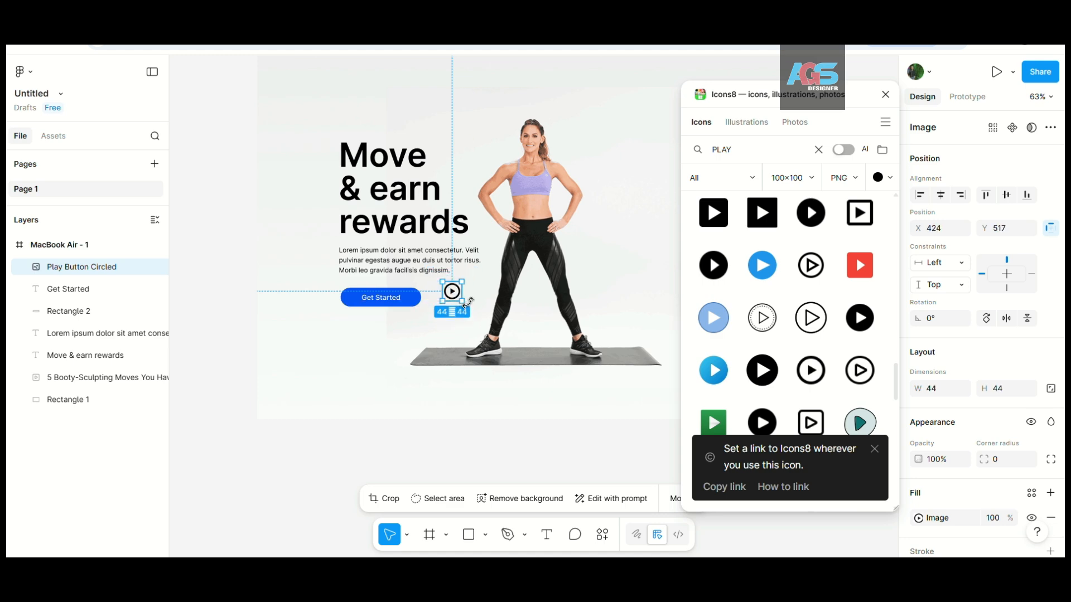
key(Delete)
- Place the thin-outlined circled play icon, about 46 by 46, just beside the Get Started button
drag(805, 313, 439, 299)
scroll(438, 304, up, 5)
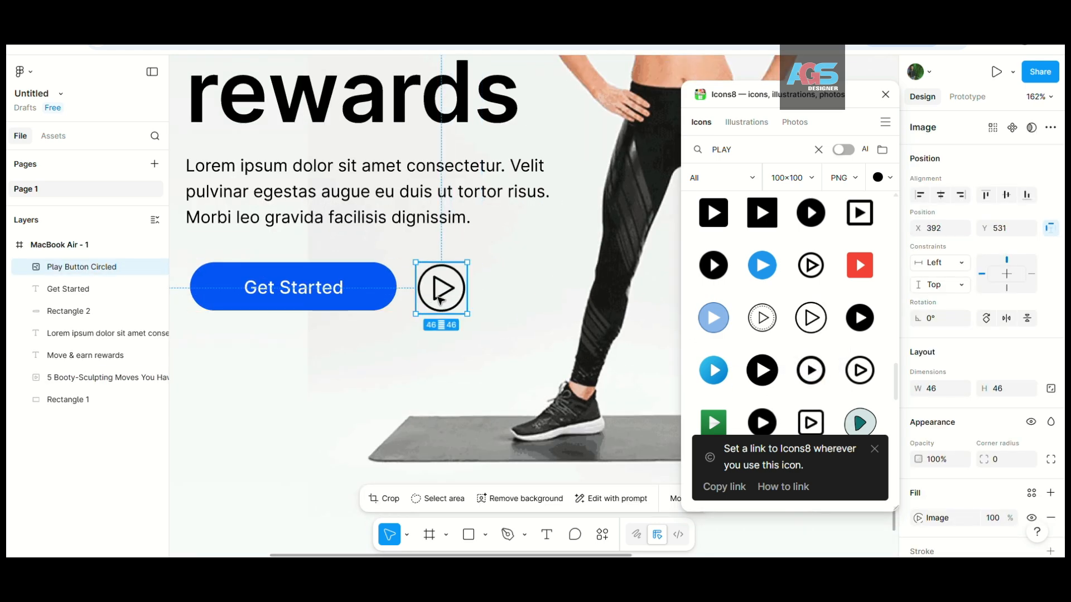
scroll(423, 307, down, 5)
click(351, 428)
- Search the icons for youtube and add a solid black YouTube icon near the frame's lower-left corner
drag(739, 151, 692, 154)
text(youtu)
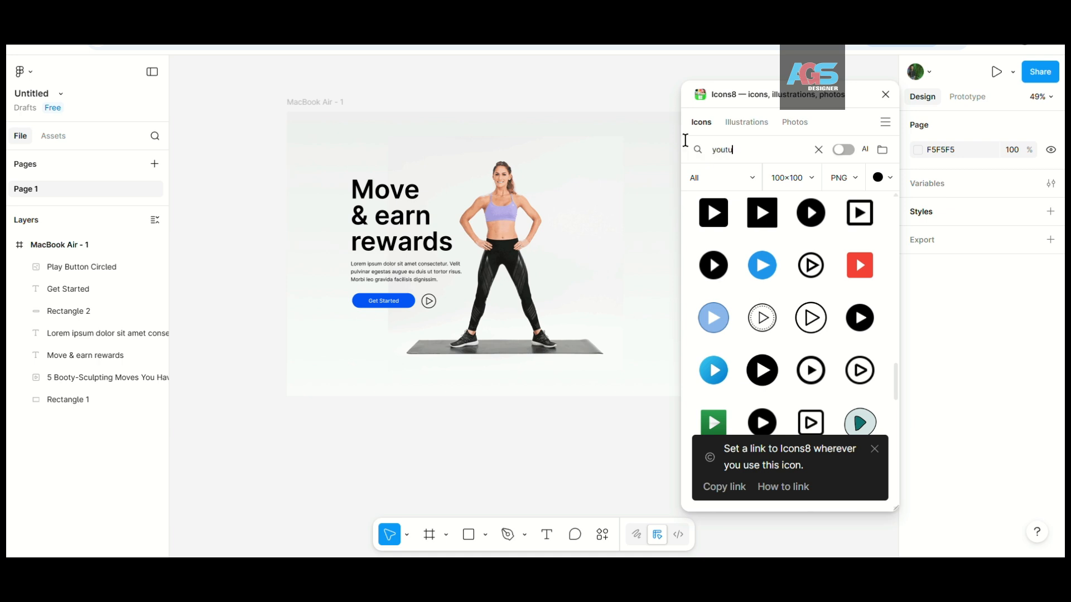
text(be)
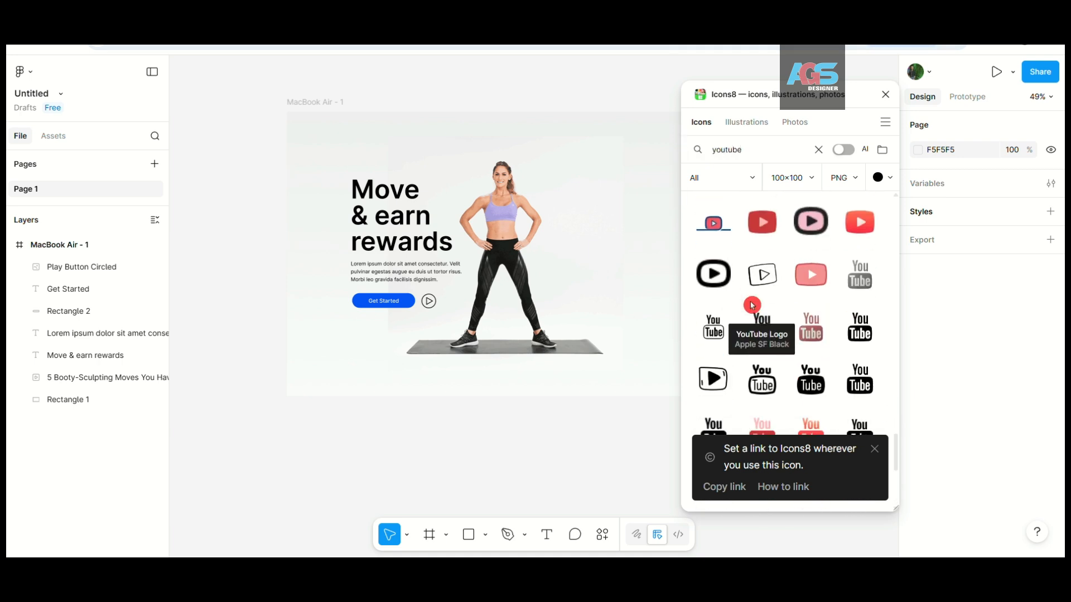
scroll(751, 305, down, 10)
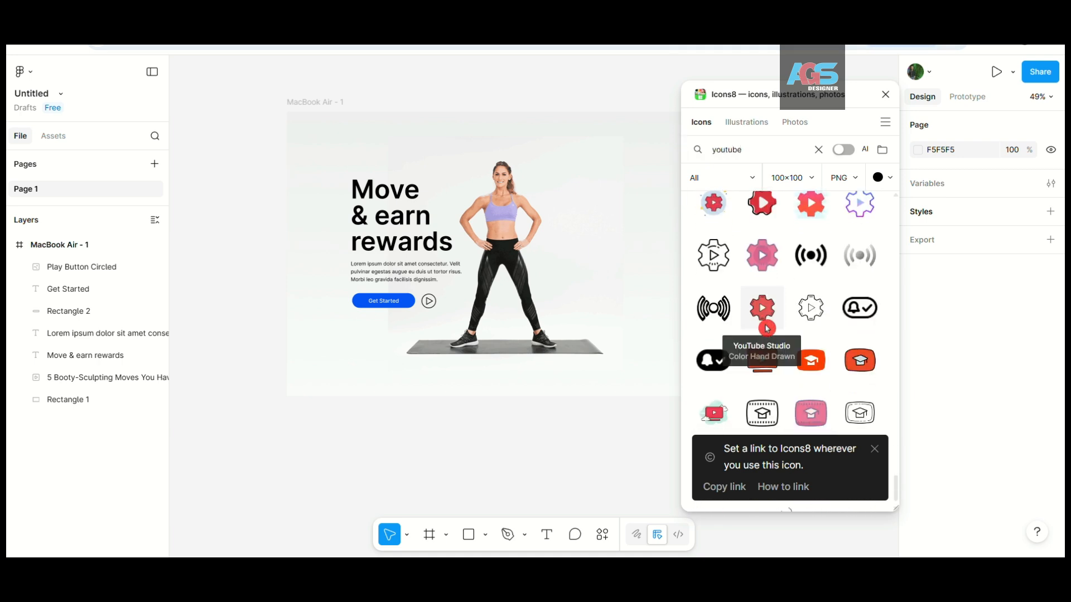
scroll(766, 328, up, 10)
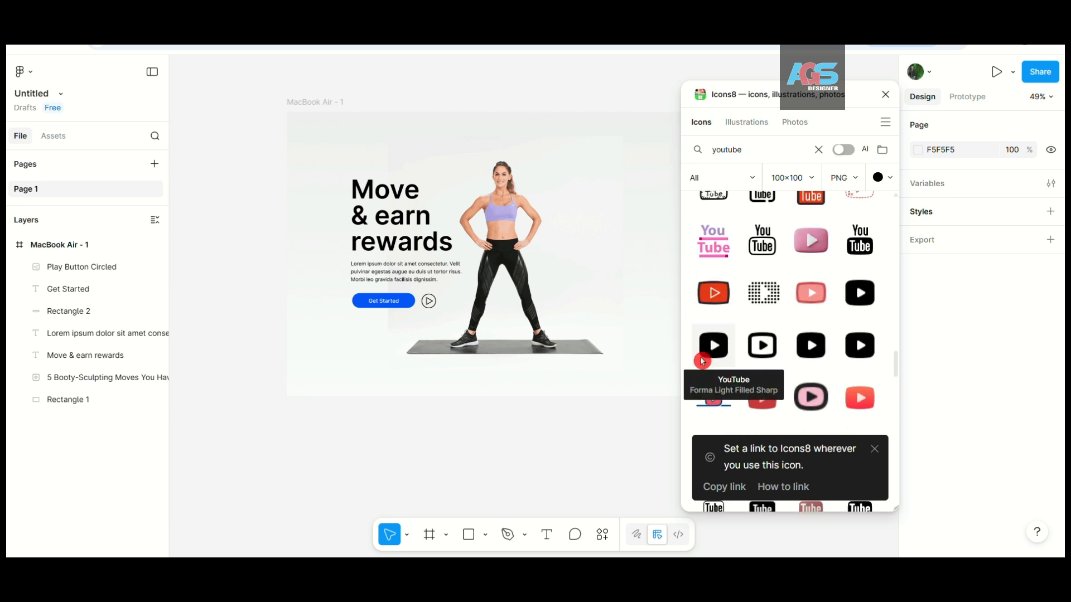
click(803, 347)
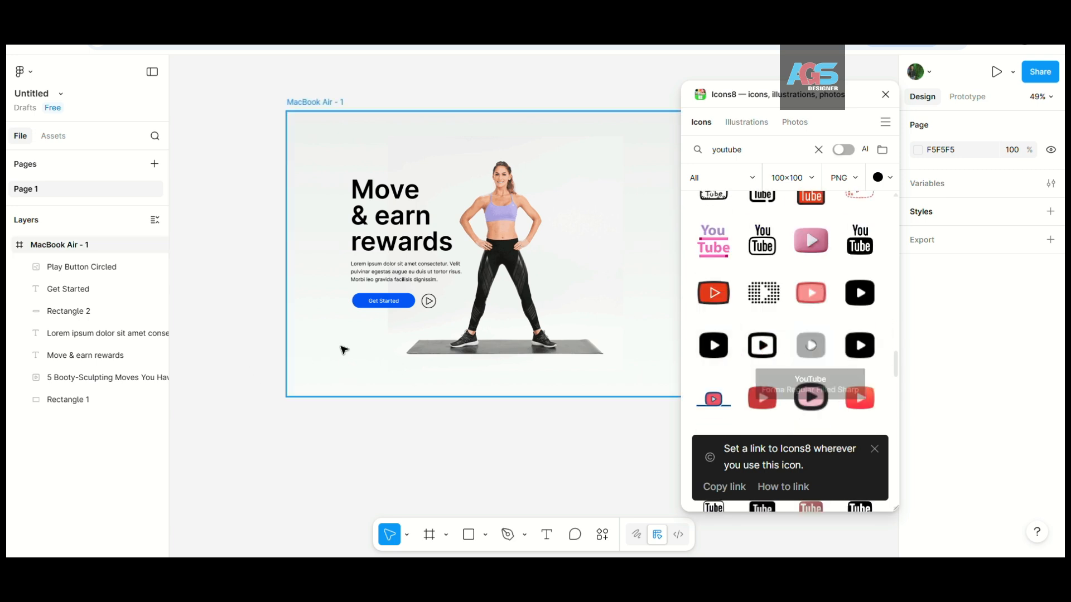
- Search the icons for facebook logo and place a solid black circular Facebook icon beside the YouTube icon
click(687, 148)
key(BackSpace)
text(face)
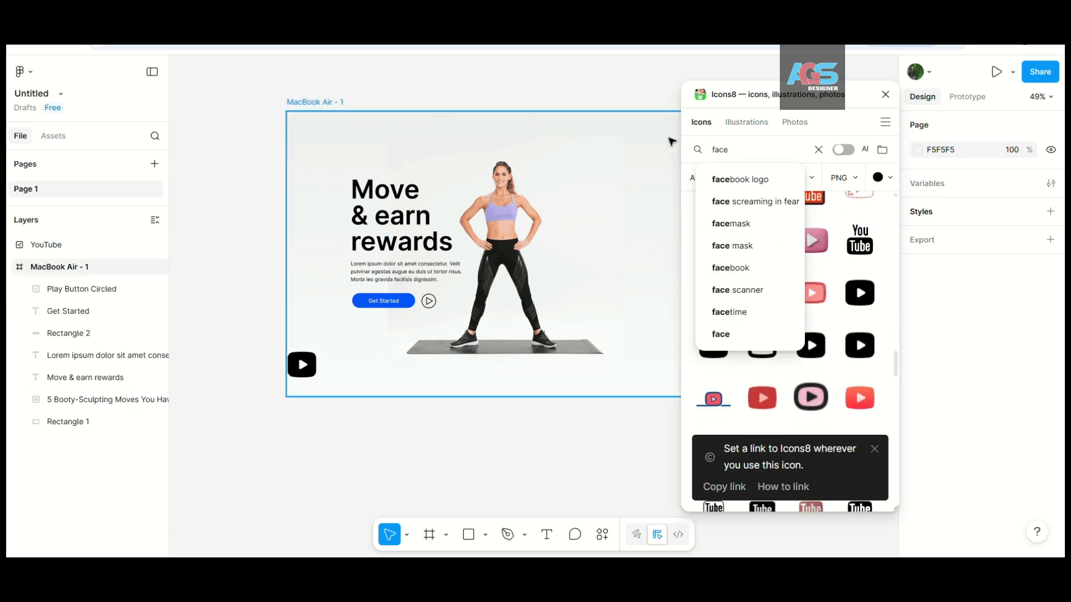
click(729, 177)
drag(810, 293, 391, 344)
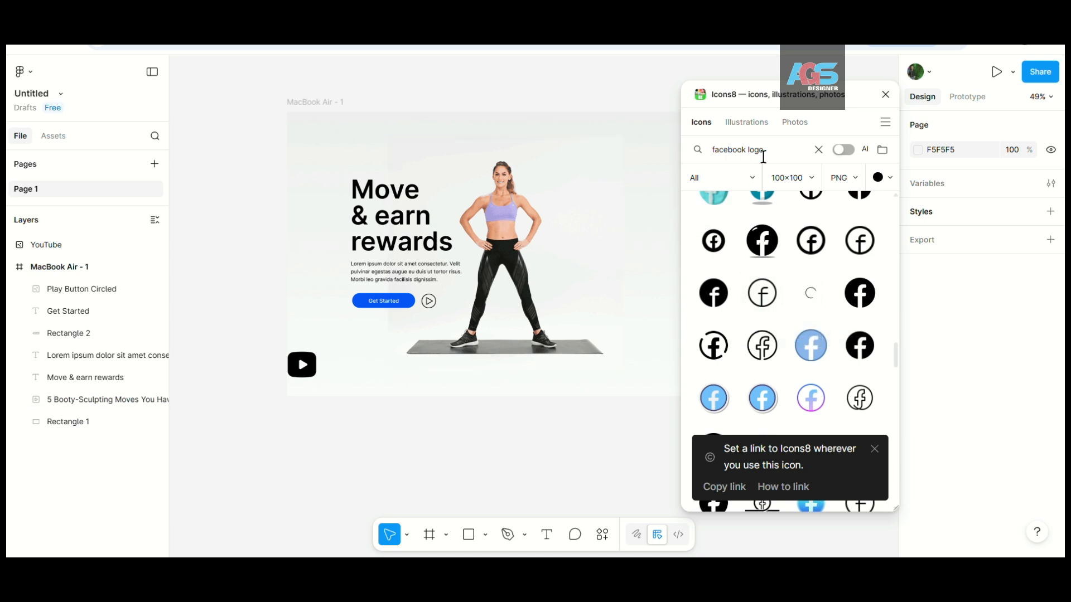
- Search the icons for instagram logo and place a black outlined Instagram icon beside the Facebook icon
click(685, 149)
key(BackSpace)
text(ins)
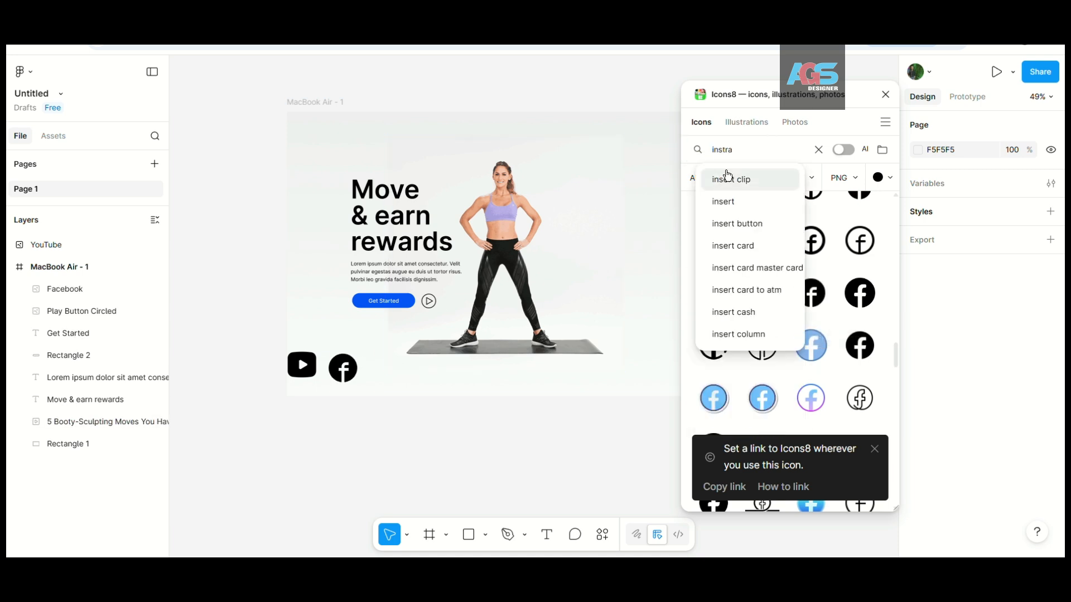
text(t)
click(741, 179)
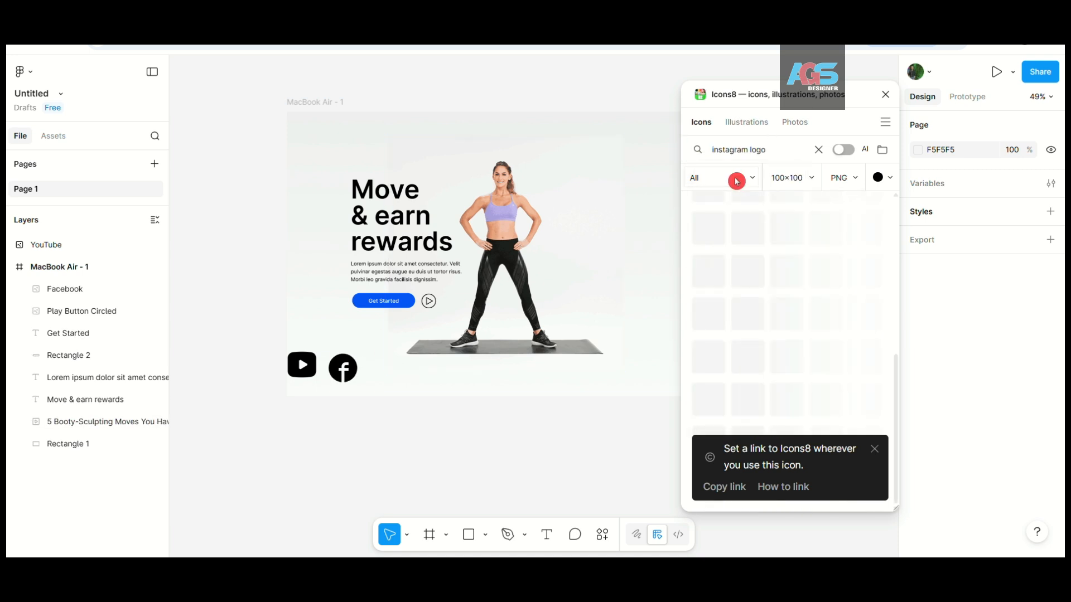
scroll(766, 272, up, 2)
drag(763, 290, 385, 379)
- Search the icons for gmail and look through the results for a matching black icon
click(771, 160)
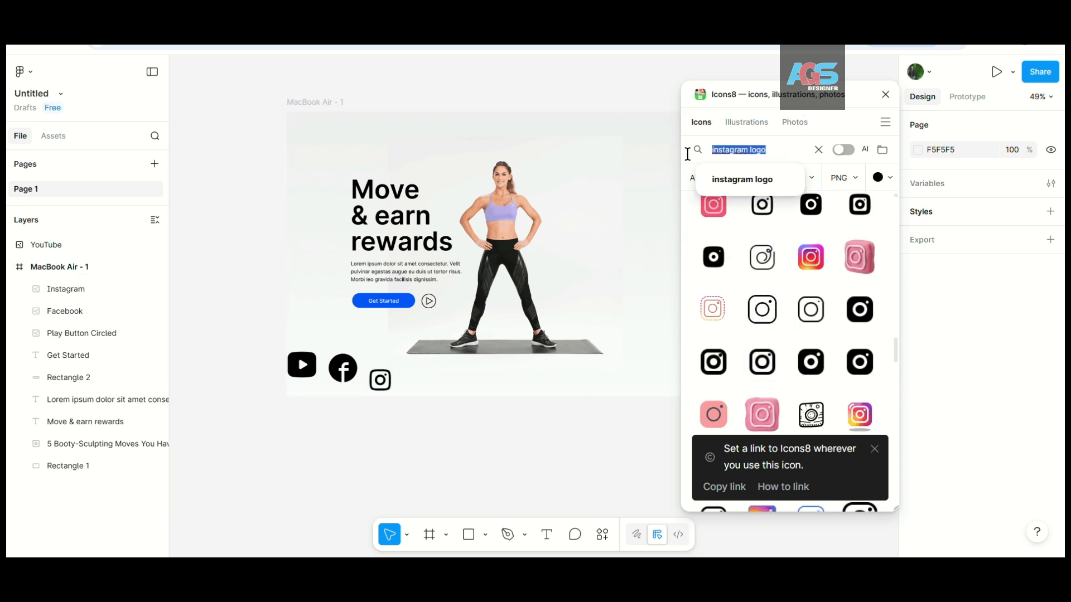
text(gmail)
click(700, 169)
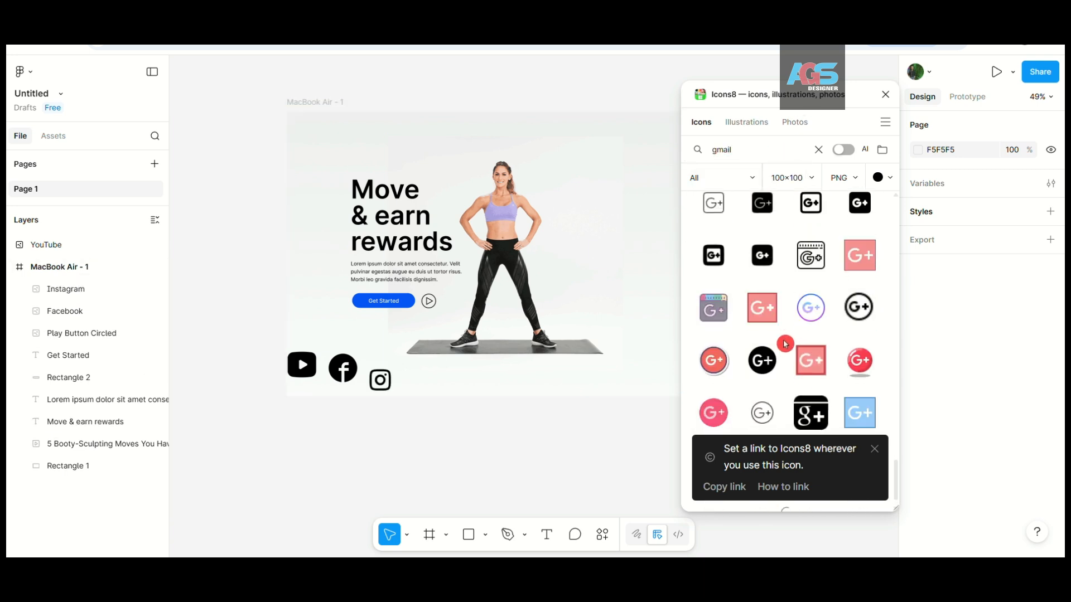
scroll(783, 344, up, 10)
scroll(782, 343, down, 10)
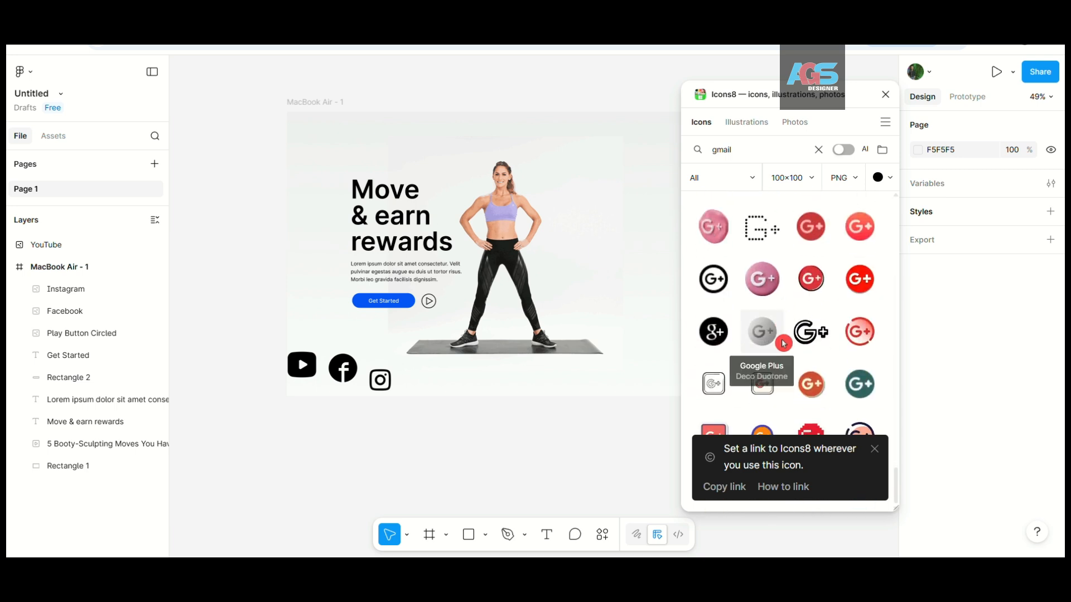
scroll(783, 344, up, 5)
- Search the icons for twitter, place the black Twitter Bird beside the Instagram icon, and close the Icons8 plugin
double_click(721, 150)
text(tw)
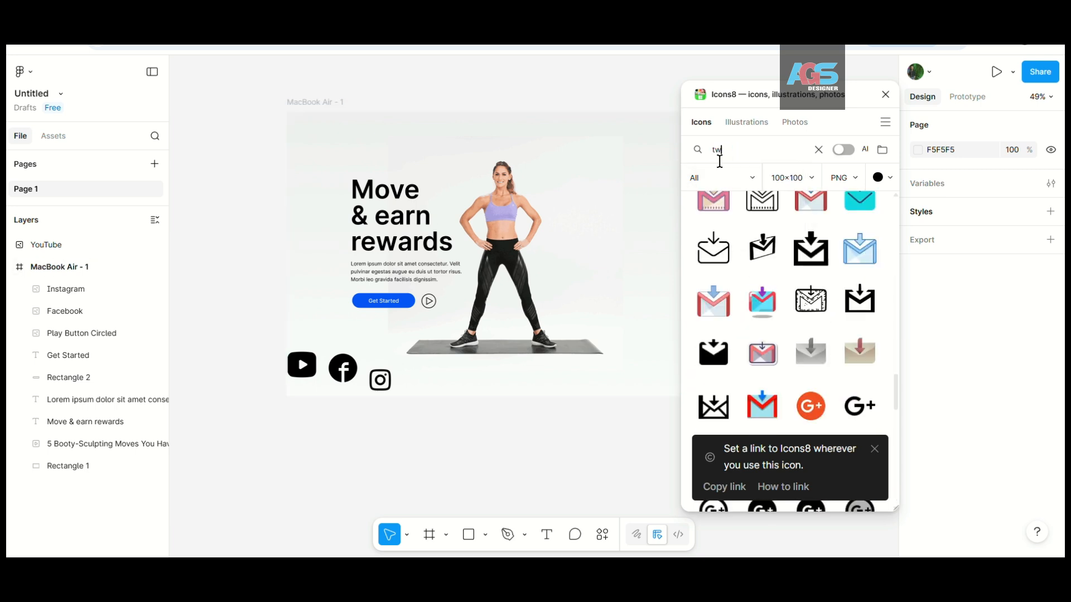
text(ilight)
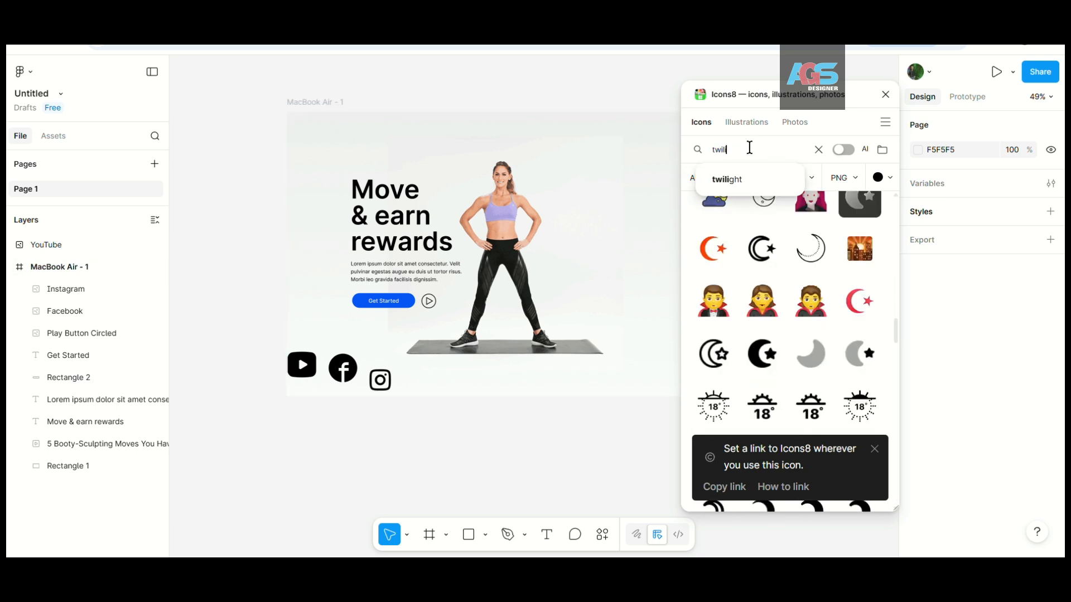
key(BackSpace)
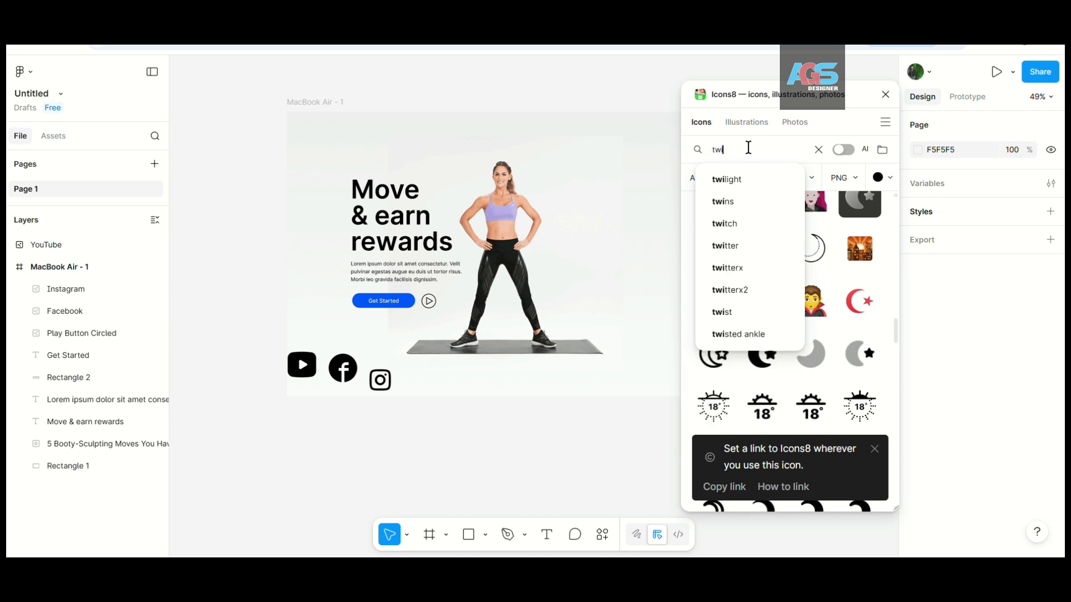
click(725, 246)
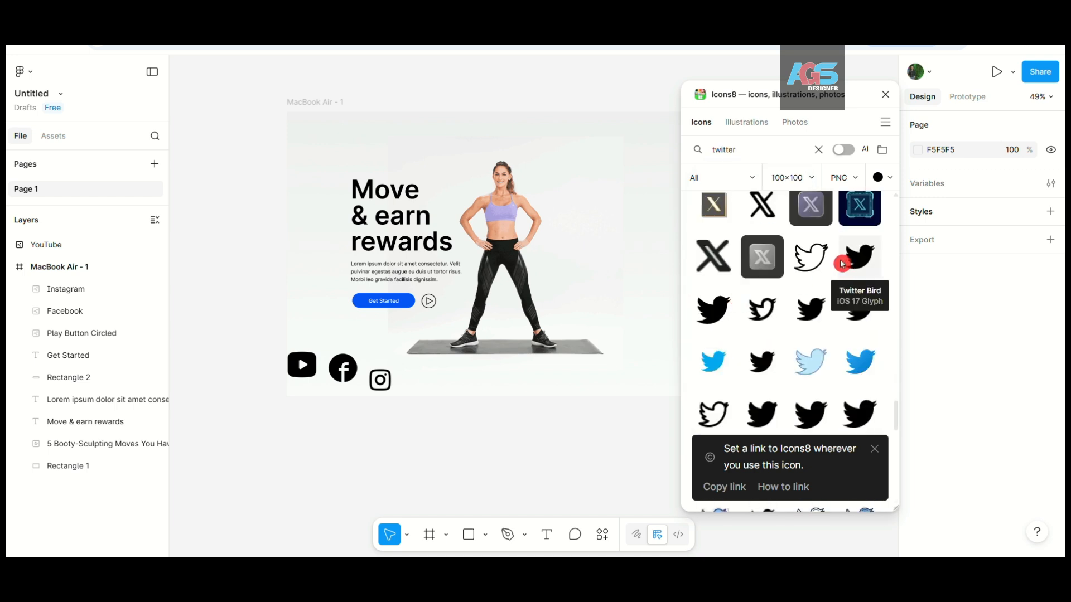
drag(842, 264, 418, 378)
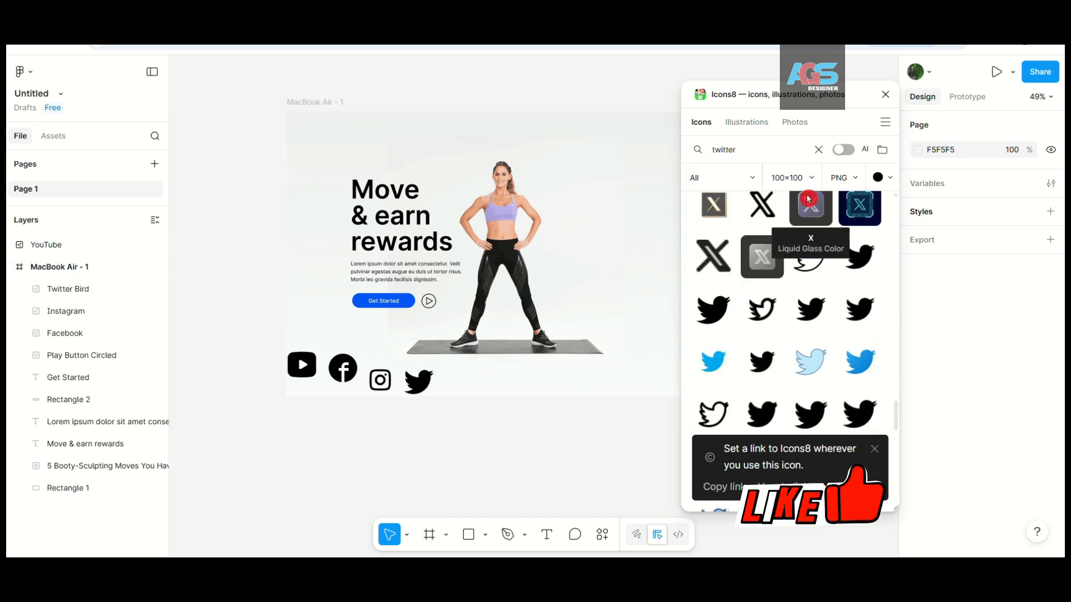
click(884, 94)
- Align the Twitter, Instagram, Facebook and YouTube icons on their vertical centers
click(418, 382)
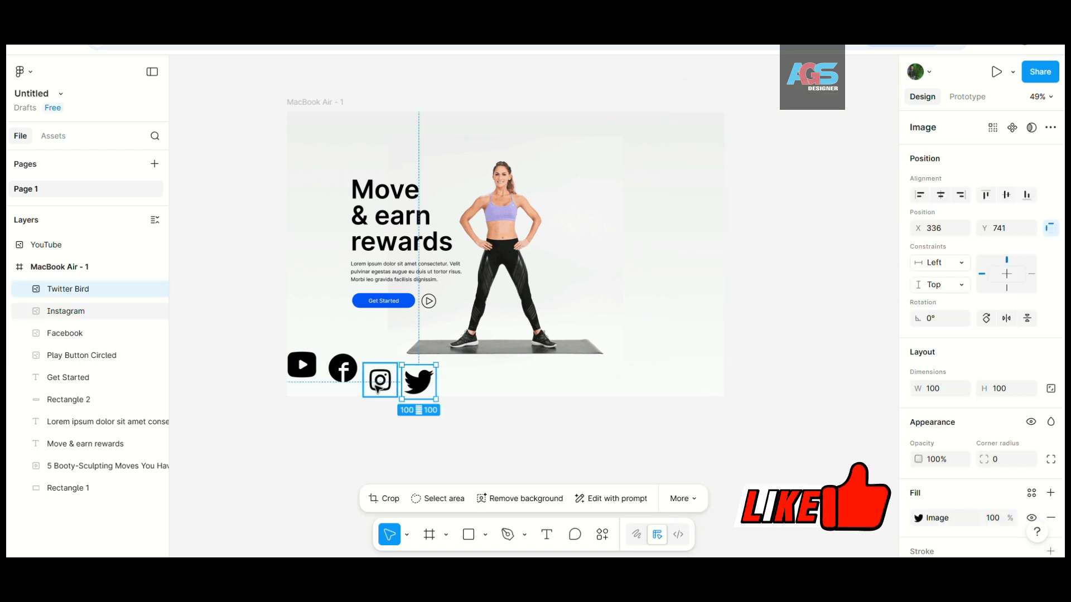
shift+click(380, 379)
shift+click(342, 368)
shift+click(301, 364)
click(1004, 198)
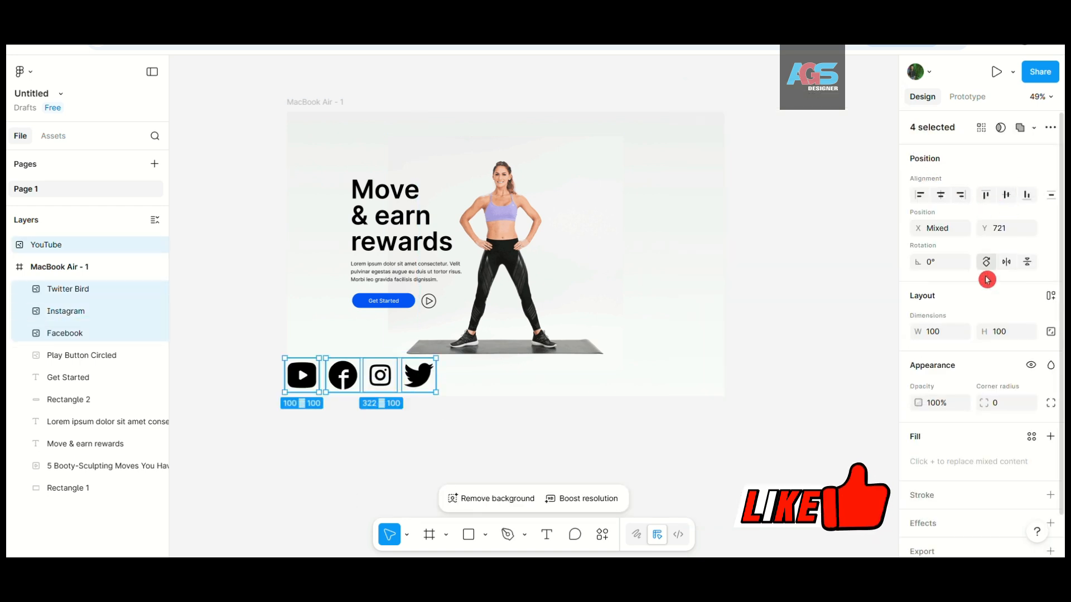
- Set the width and height of the four selected social icons to 40
click(949, 335)
text(40)
click(998, 330)
text(40)
key(Return)
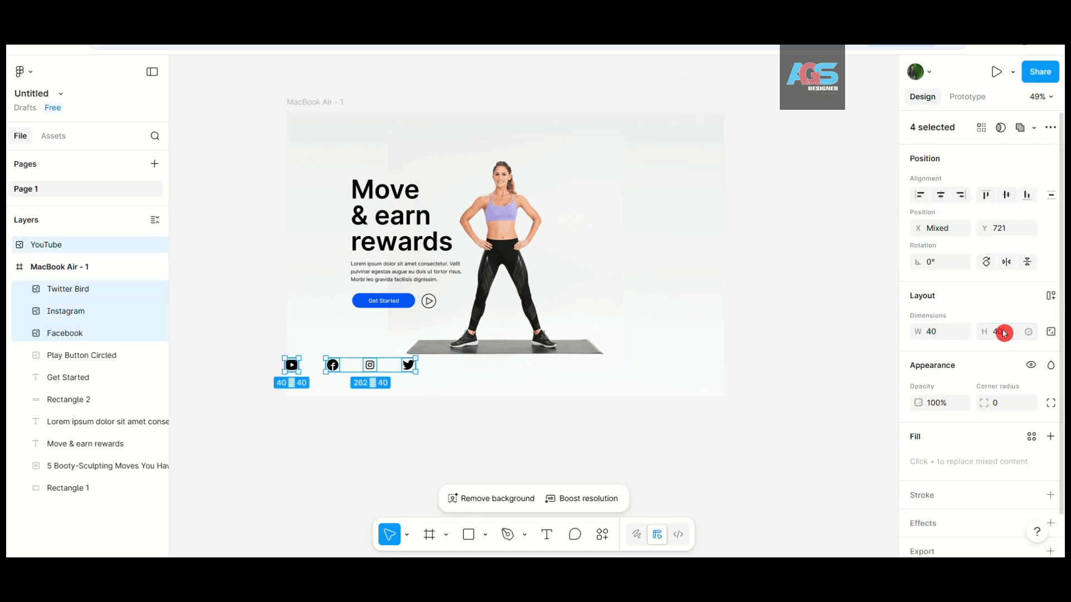
- Resize the four social icons to 50 by 50
click(943, 334)
text(50)
click(1004, 333)
text(50)
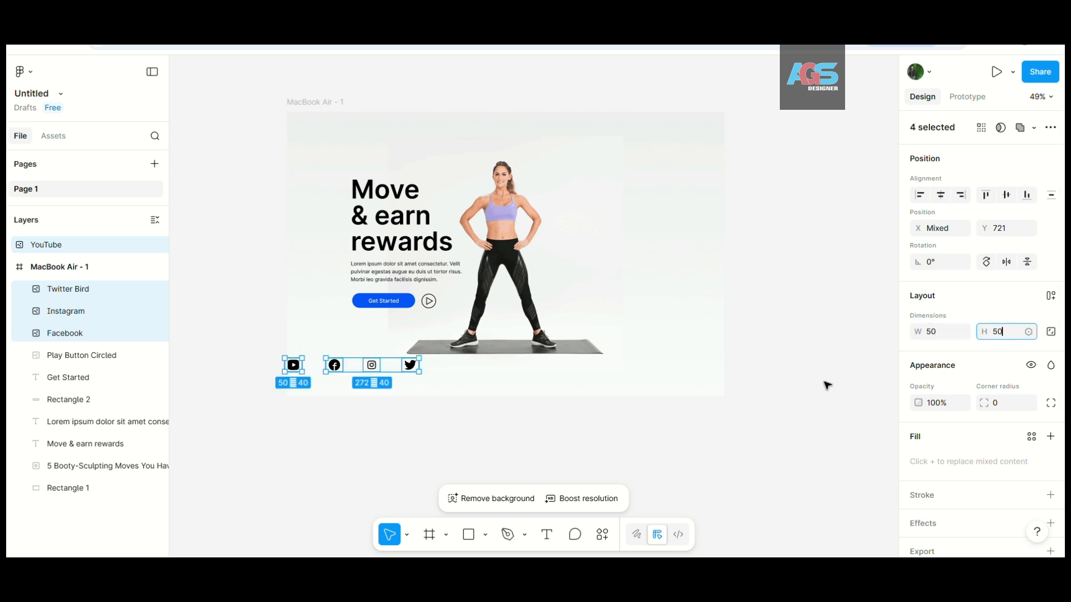
click(329, 427)
- Move the social icons close together in a row near the frame's lower edge, ordered YouTube, Facebook, Instagram, Twitter
scroll(299, 396, up, 3)
click(289, 351)
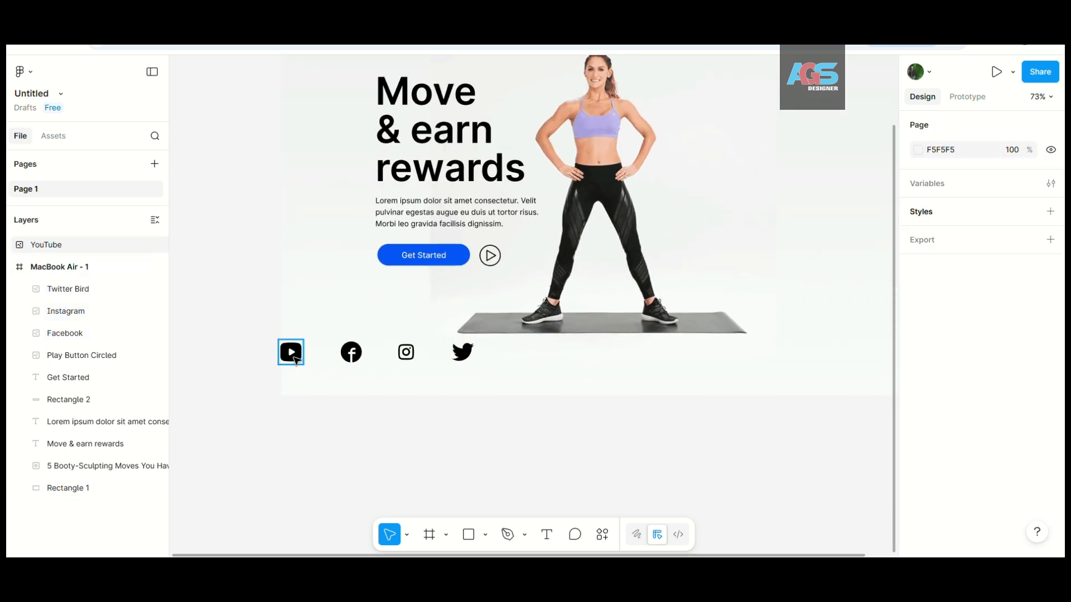
drag(290, 352, 368, 371)
drag(406, 352, 390, 370)
drag(463, 352, 412, 376)
- Align the four regrouped social icons on their vertical centers and distribute their horizontal spacing evenly
shift+click(390, 370)
shift+click(362, 371)
shift+click(335, 371)
click(1006, 198)
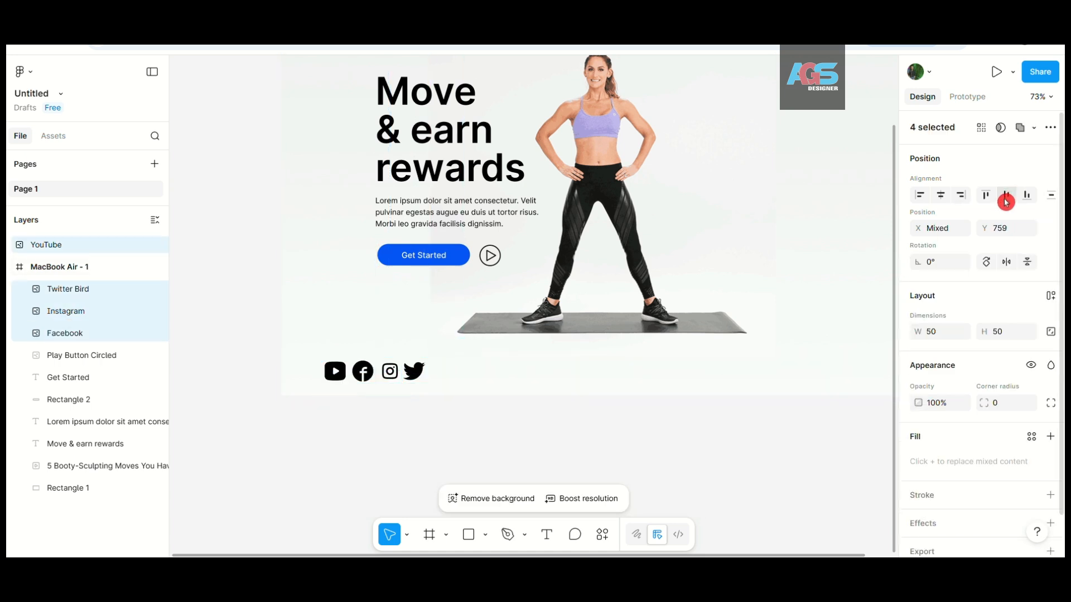
click(1051, 195)
click(980, 238)
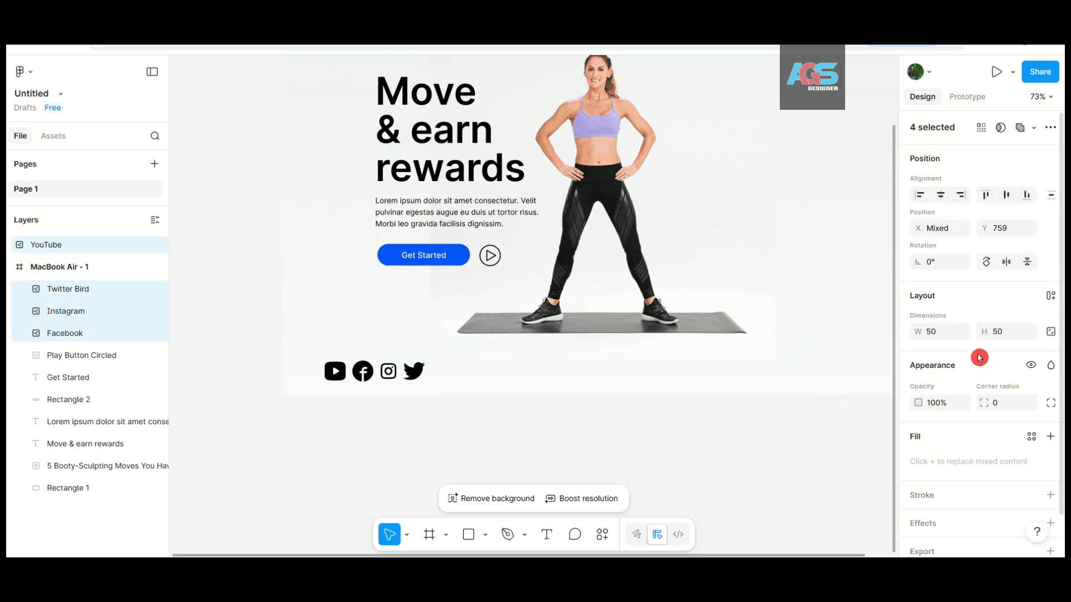
- Reduce the evenly spaced row of social icons to 40 by 40 each
click(1015, 333)
click(944, 334)
text(4)
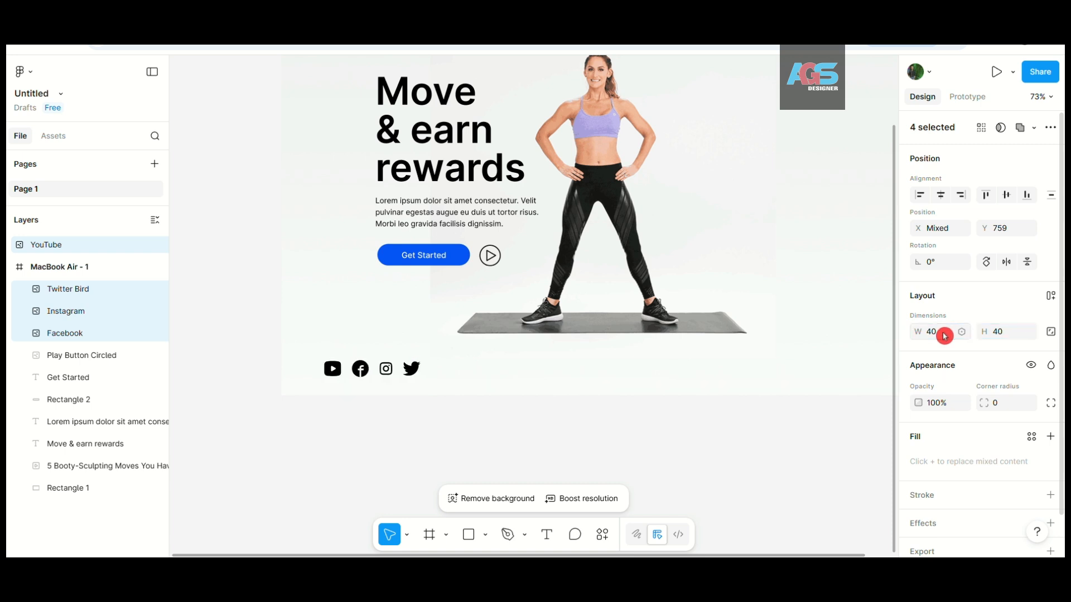
click(343, 450)
- Add the text MOVE in the Italiana font near the frame's upper-left corner as a logo
scroll(310, 388, down, 1)
scroll(289, 76, up, 3)
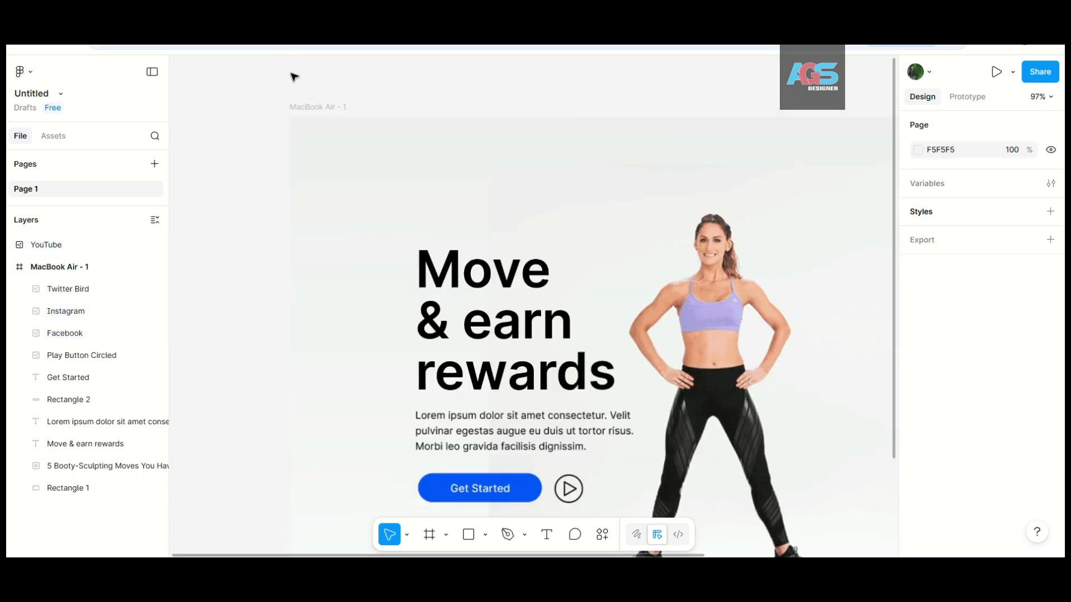
click(547, 534)
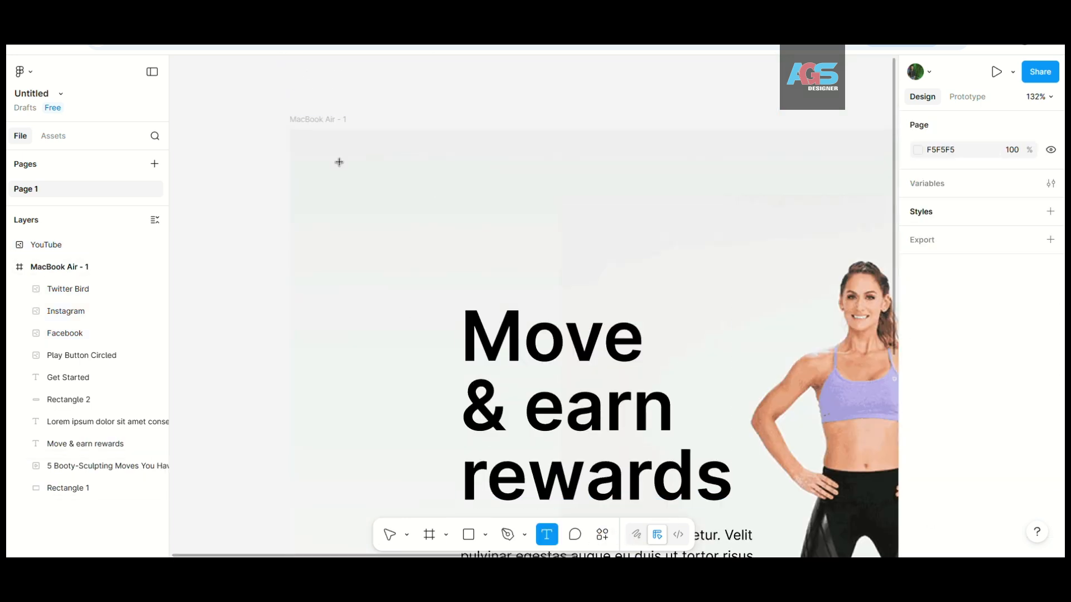
click(339, 162)
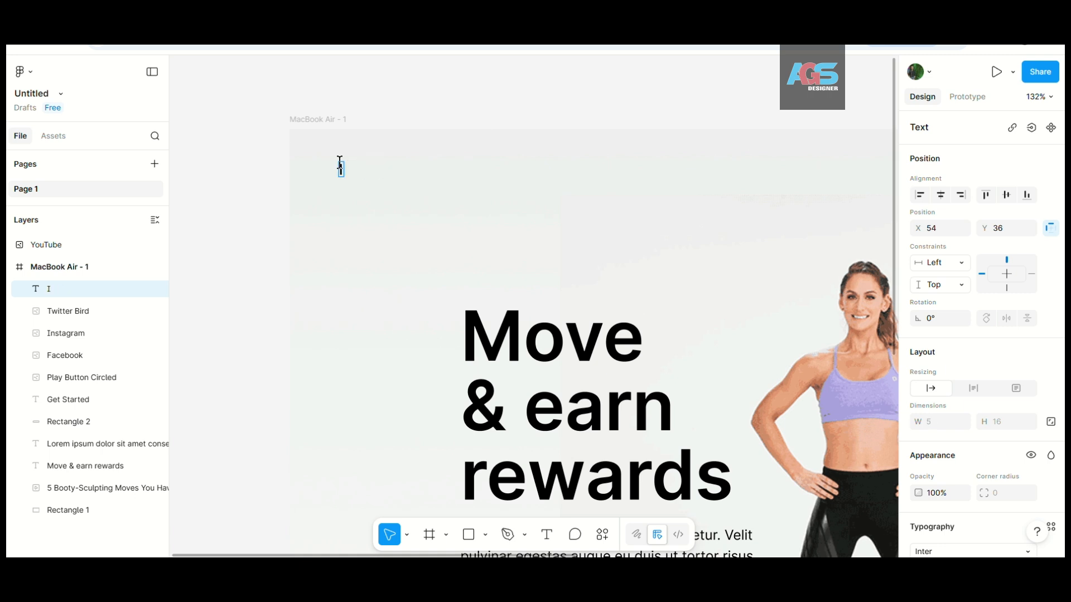
scroll(955, 303, down, 5)
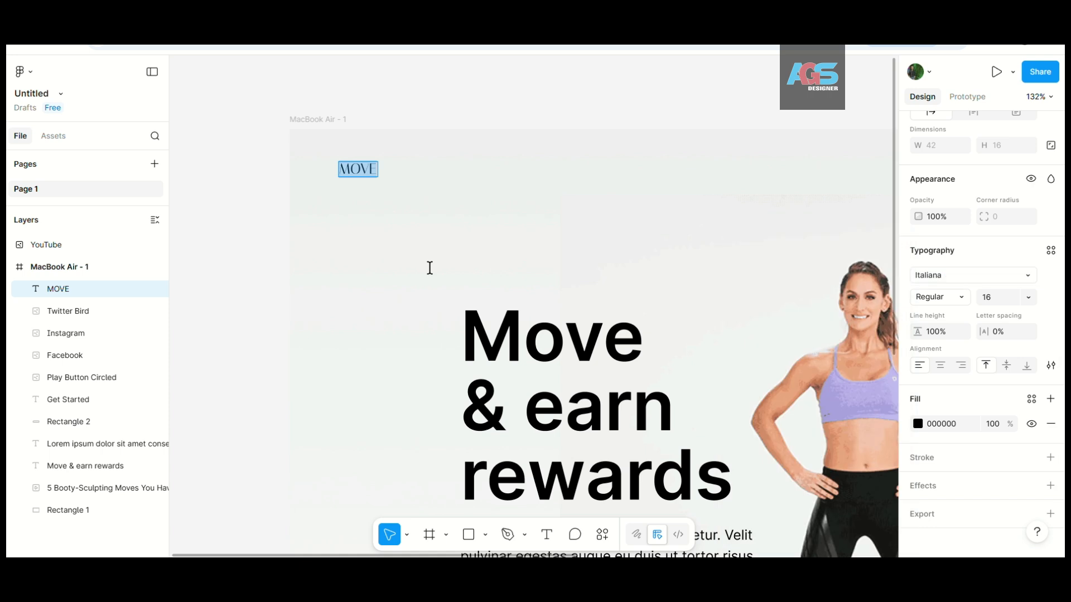
key(Escape)
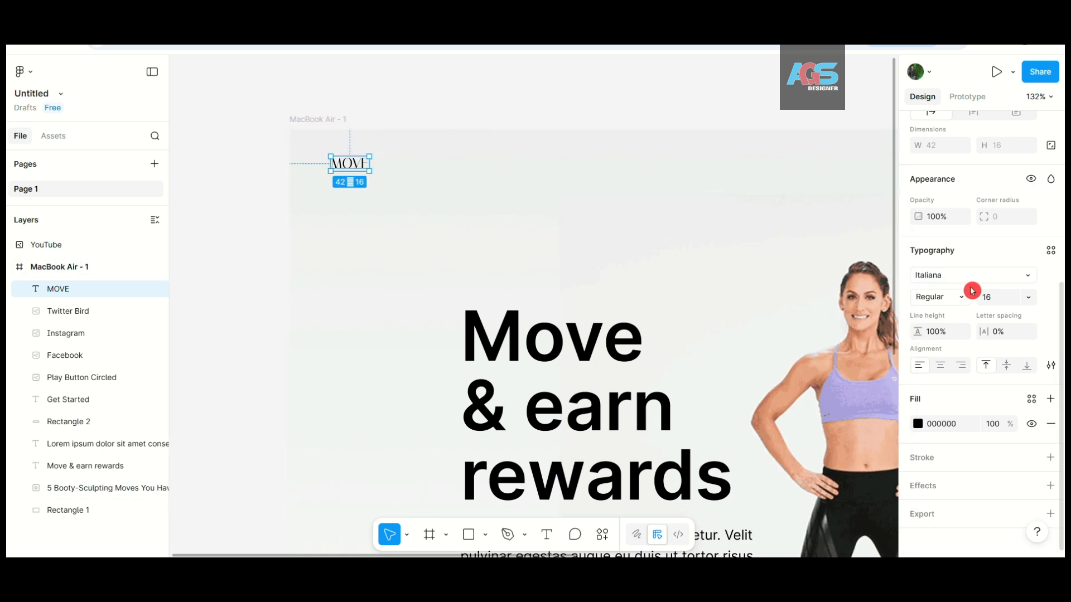
- Set the MOVE logo's font size to 22
click(984, 297)
text(22)
key(Return)
click(385, 248)
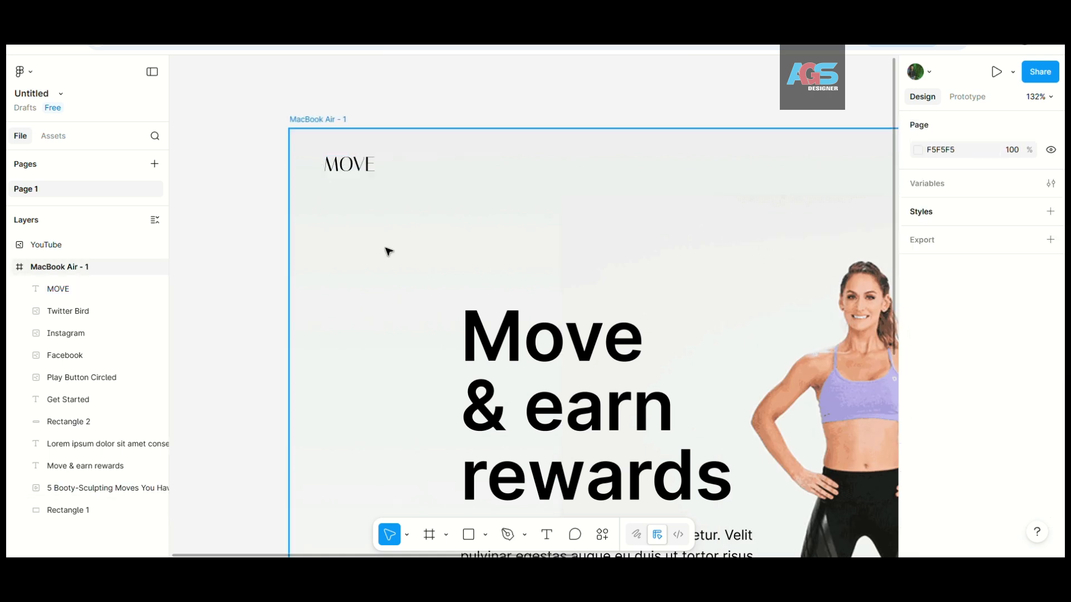
scroll(436, 277, down, 5)
scroll(410, 256, up, 4)
- Change the MOVE logo's font to jsMath-cmmi10
drag(388, 229, 391, 233)
scroll(953, 430, down, 3)
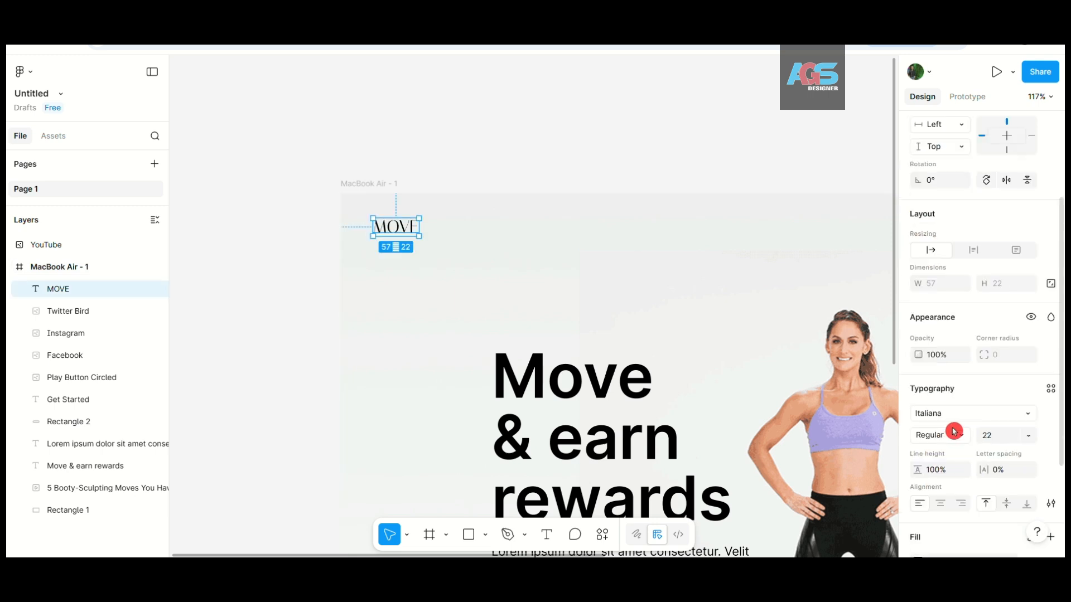
click(951, 433)
click(948, 413)
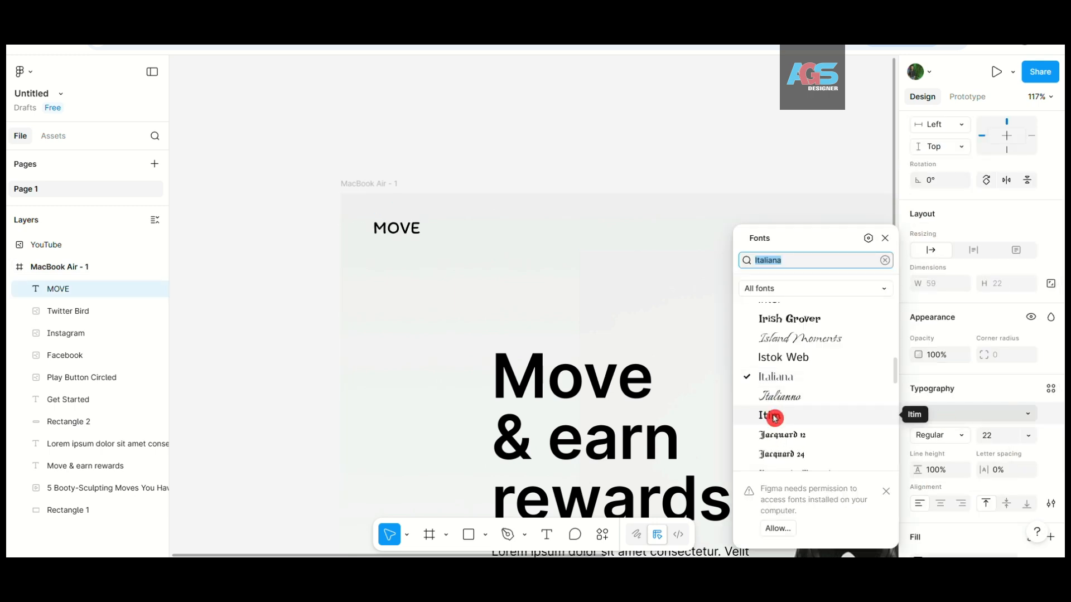
scroll(775, 424, down, 4)
scroll(782, 378, down, 3)
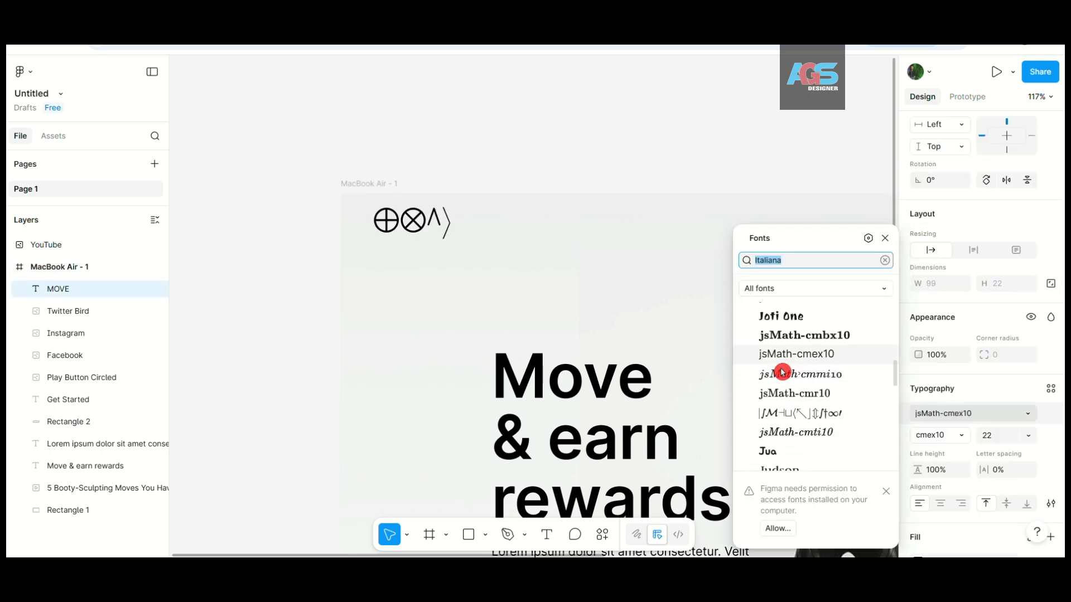
click(781, 375)
click(289, 326)
scroll(289, 326, down, 4)
scroll(288, 326, down, 3)
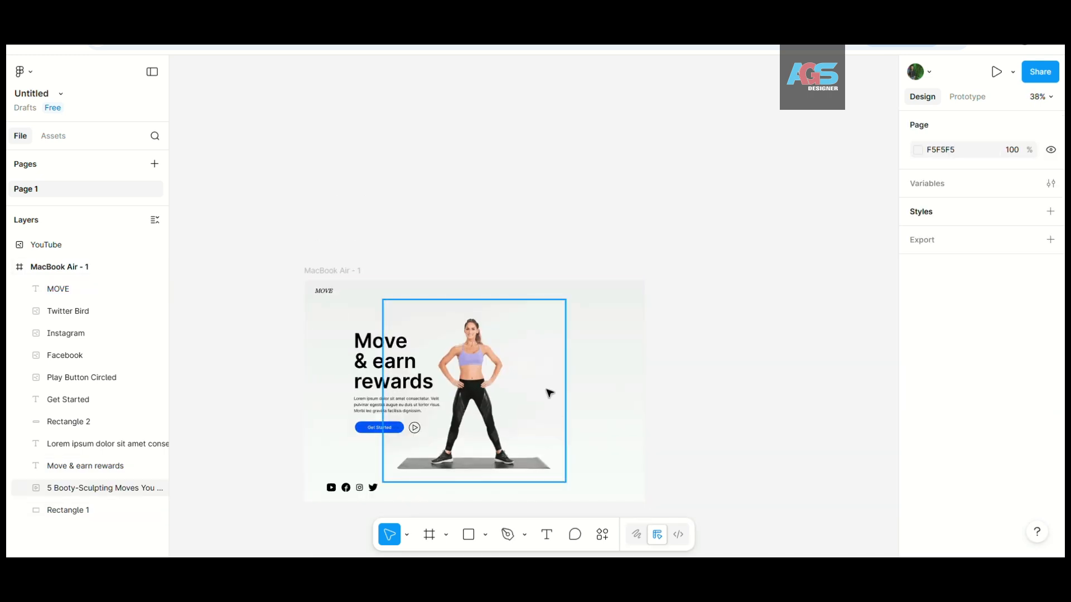
- Lock the Rectangle 1 background layer in the MacBook Air frame
scroll(413, 430, up, 3)
click(274, 291)
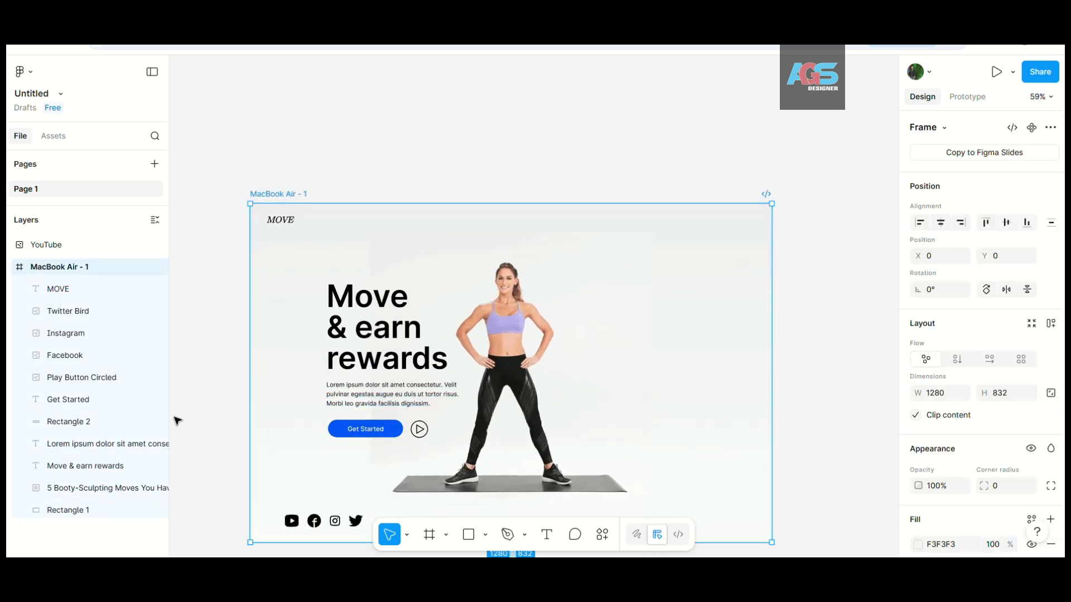
click(89, 510)
click(141, 510)
- Move the heading, paragraph, Get Started button and play icon together slightly away from the woman, toward the frame's left edge
drag(233, 256, 445, 452)
shift+click(491, 433)
drag(365, 380, 343, 384)
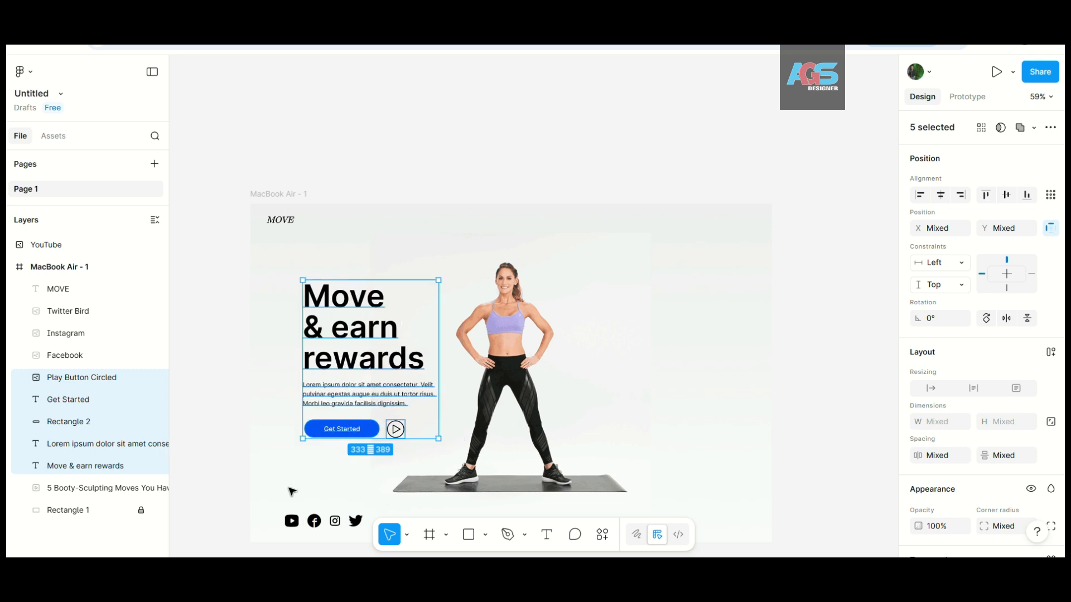
click(198, 411)
scroll(501, 371, down, 1)
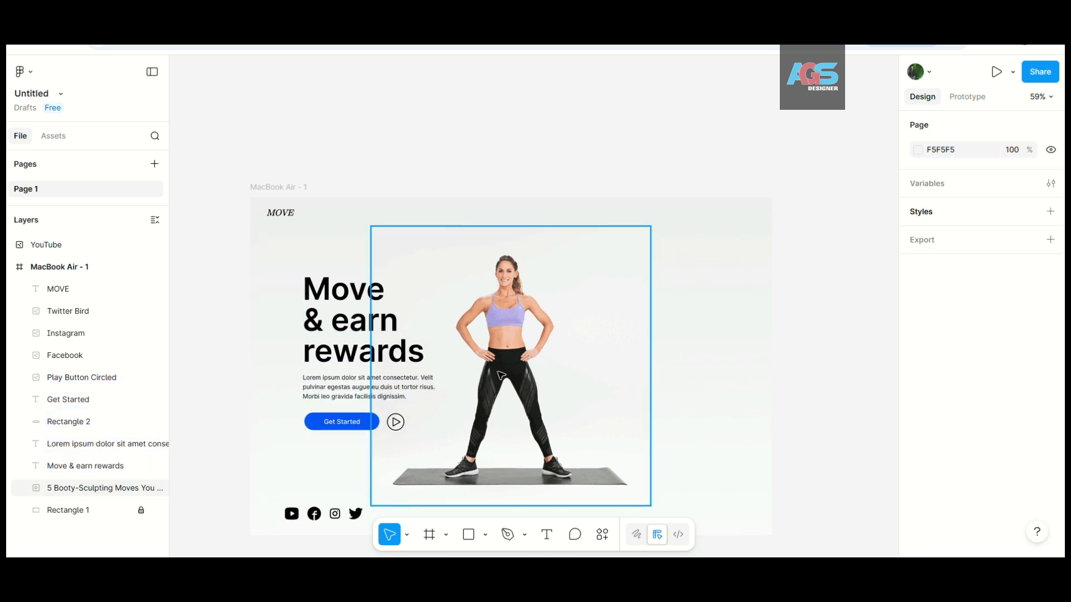
- Add the text Fitness near the top of the frame, above and to the right of the woman
scroll(496, 372, down, 2)
drag(494, 355, 501, 368)
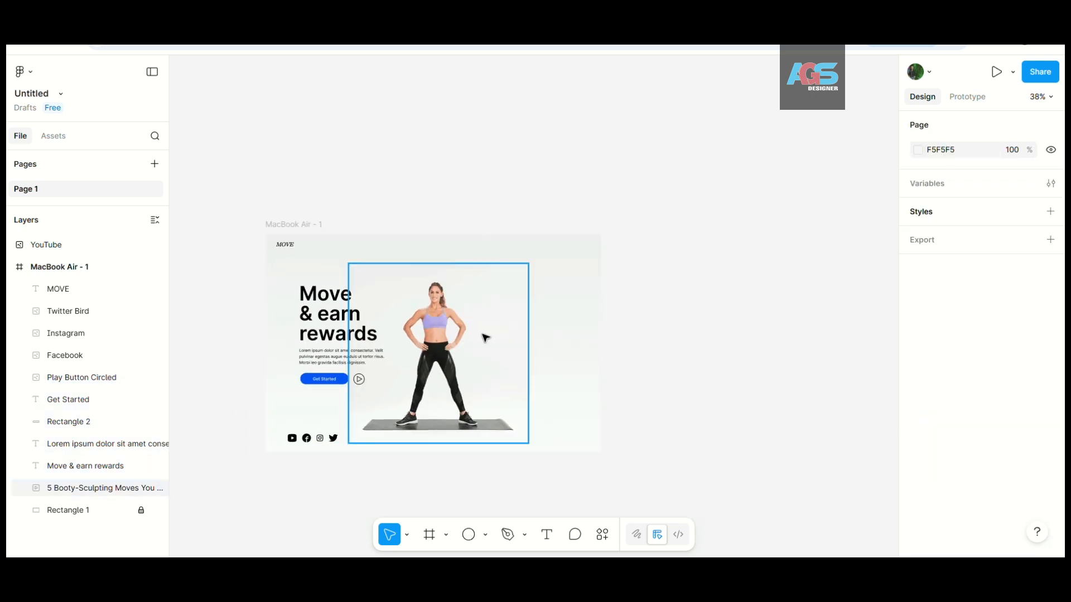
click(547, 534)
scroll(496, 244, up, 5)
click(439, 201)
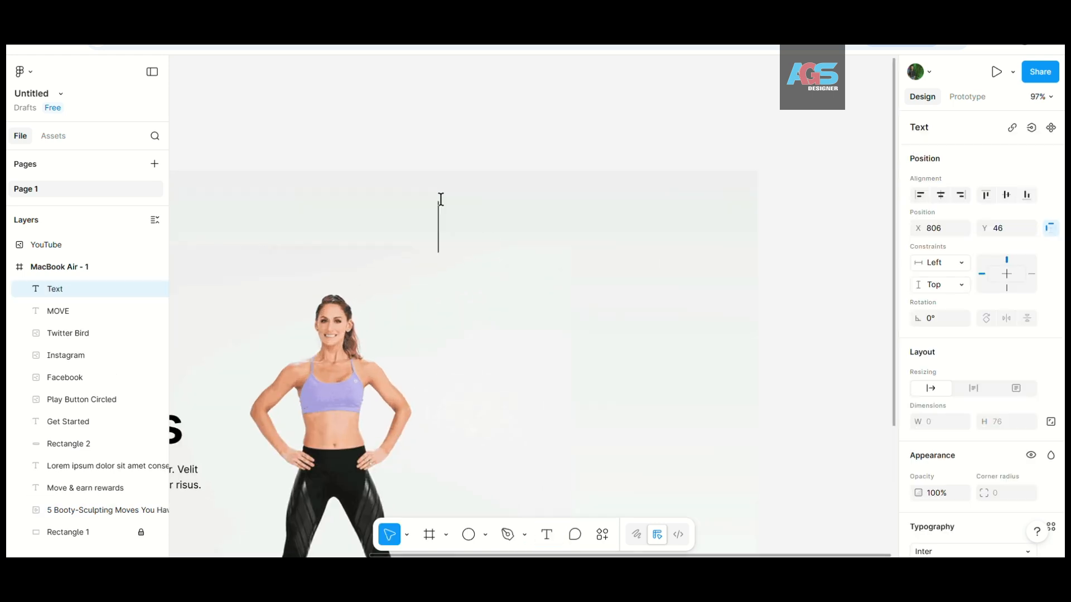
text(Fitness)
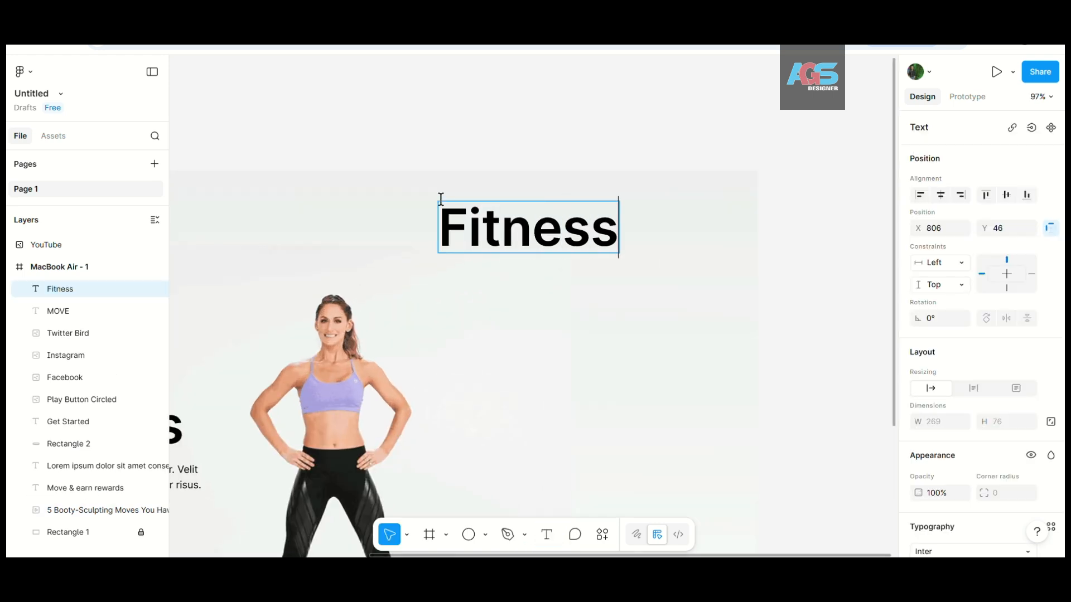
- Set the Fitness text to Regular weight at font size 15
key(ctrl+a)
scroll(930, 390, down, 5)
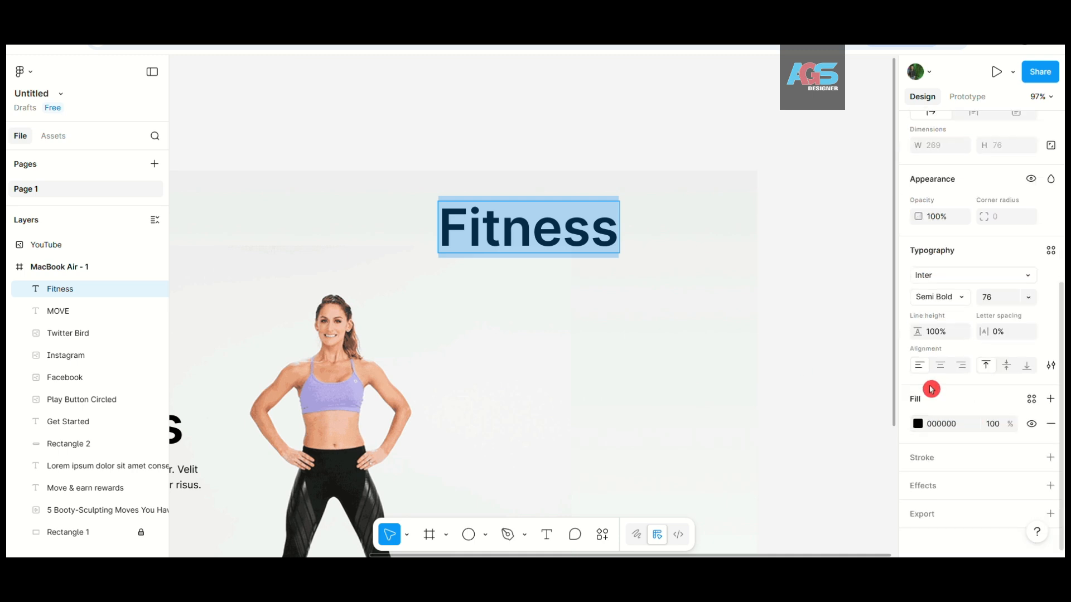
click(938, 296)
click(943, 260)
click(994, 296)
text(15)
key(Return)
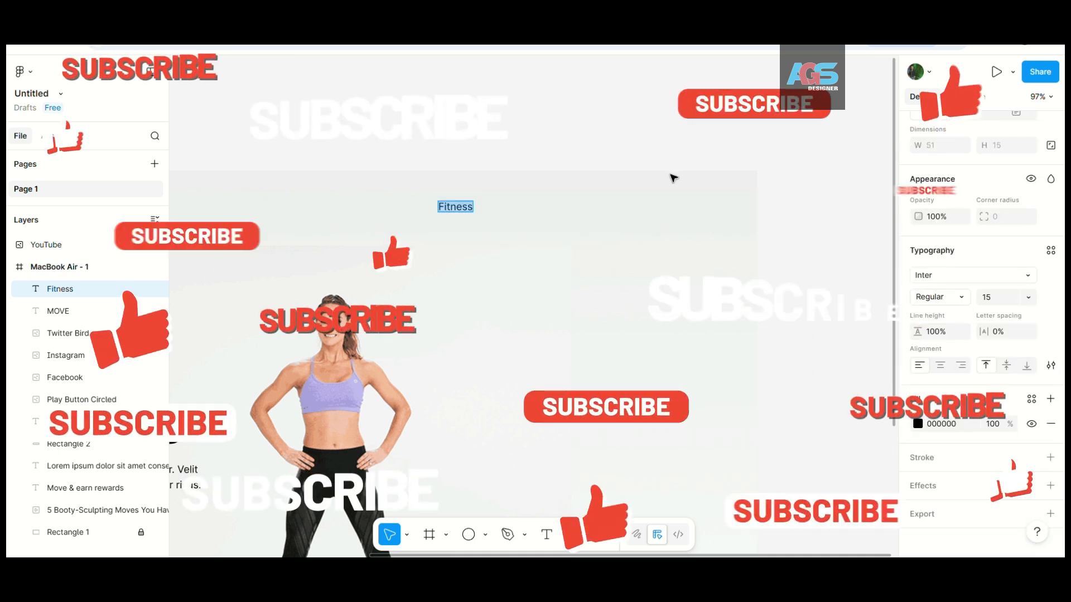
click(673, 177)
- Duplicate the Fitness text three times to form a row of four navigation items
scroll(641, 174, down, 3)
scroll(432, 192, up, 4)
drag(571, 198, 611, 207)
scroll(510, 214, down, 3)
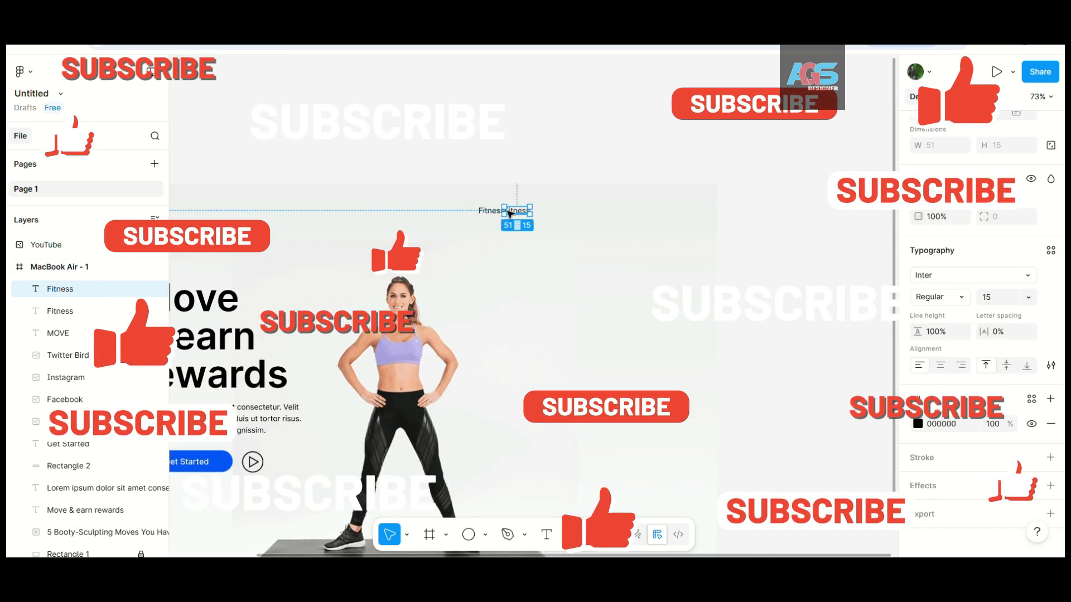
key(ctrl+d)
key(ctrl+d)
- Change the three duplicated navigation texts to Guides, Help and Sing up, in that order
double_click(530, 211)
text(Gu)
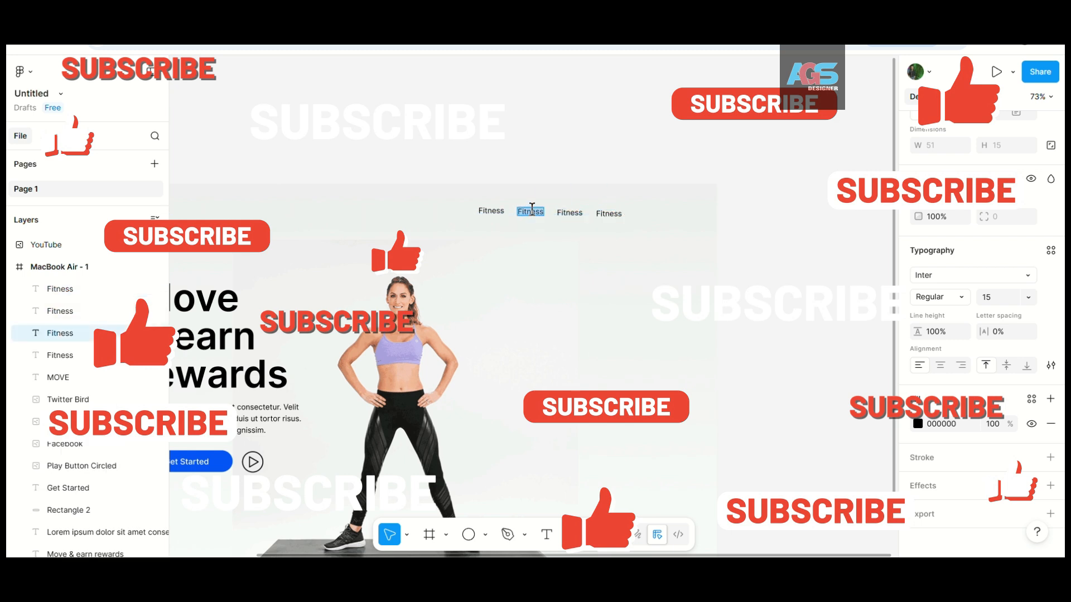
text(ides)
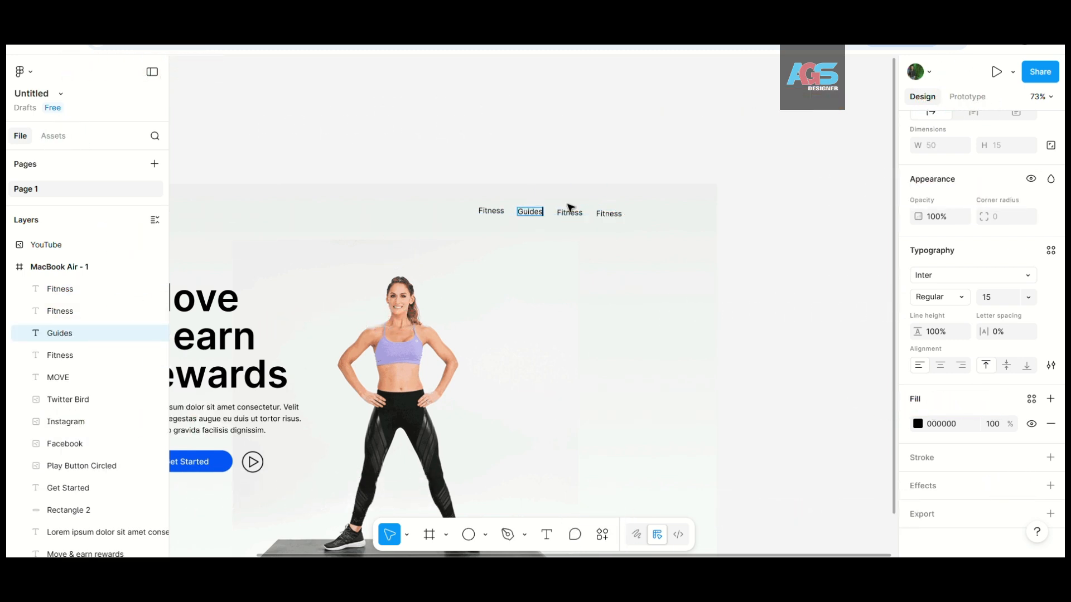
double_click(568, 211)
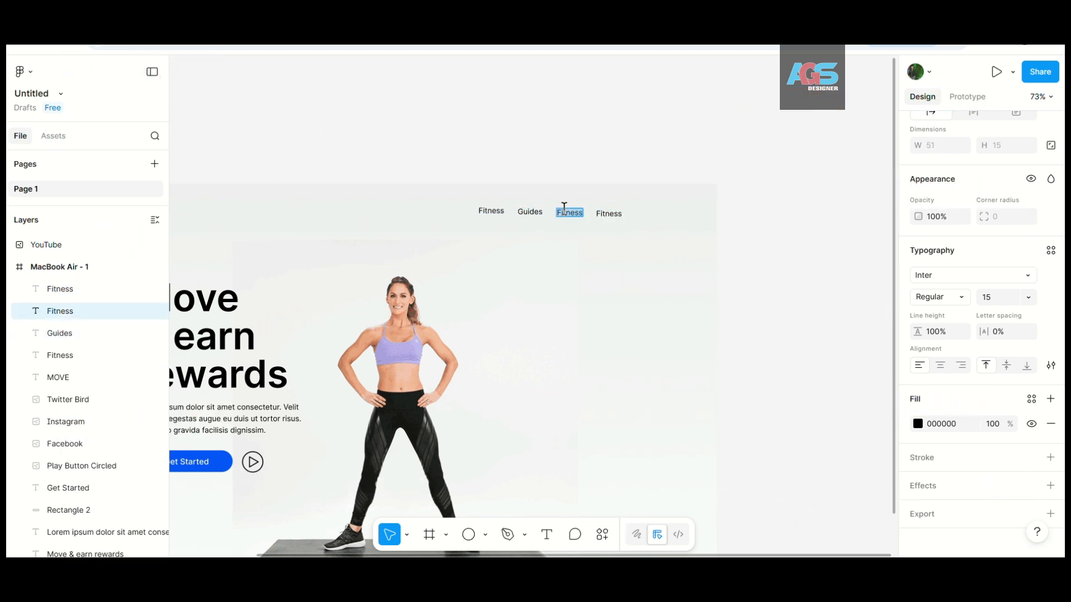
double_click(609, 212)
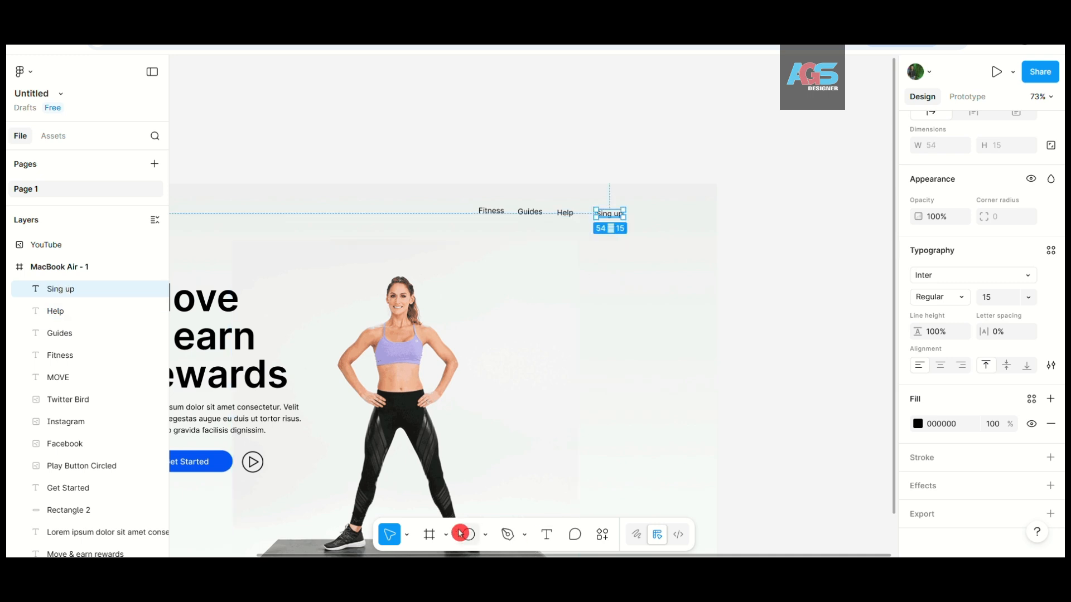
- Draw a rectangle about 94 by 36 below the Sing up text and round its corners to 18
click(485, 534)
click(530, 406)
scroll(606, 217, up, 3)
drag(575, 249, 651, 277)
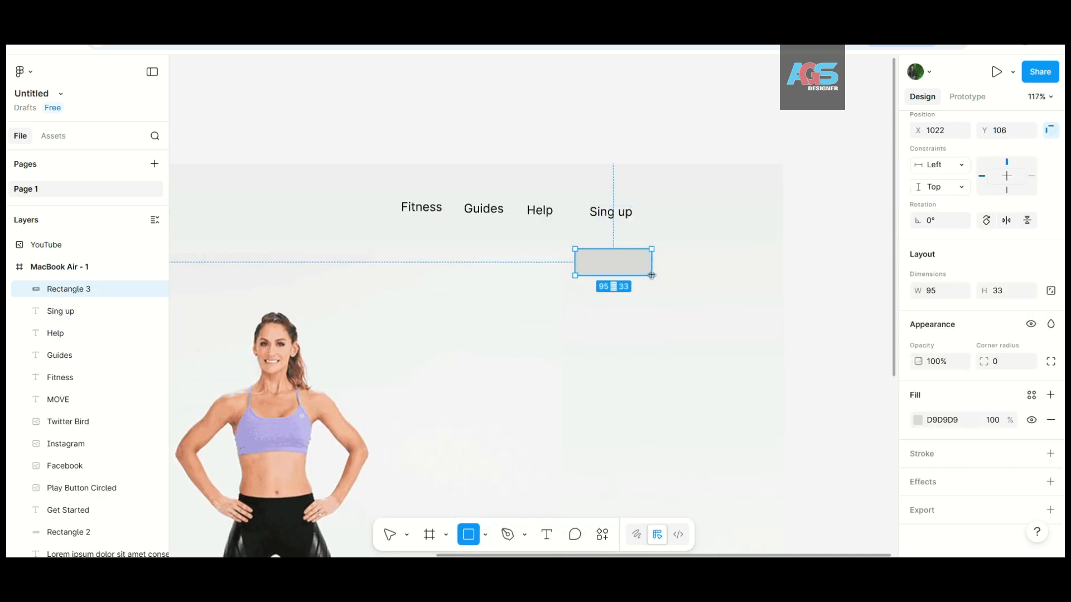
scroll(575, 262, up, 5)
mouse_move(610, 234)
mouse_down()
mouse_move(596, 217)
mouse_move(630, 242)
mouse_up()
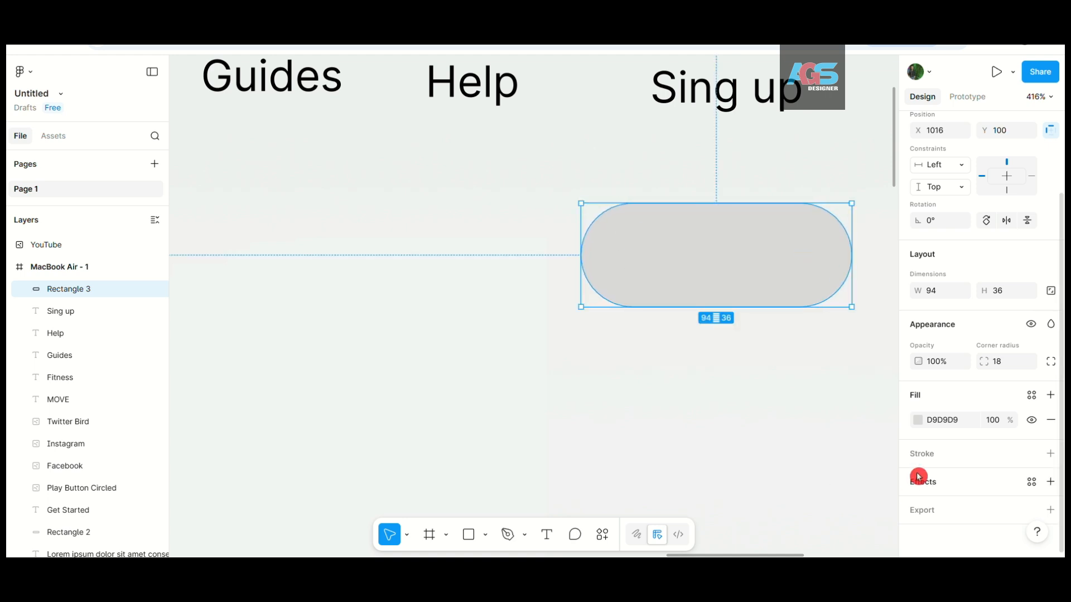
- Fill the rounded rectangle below Sing up with the page's existing blue
click(917, 420)
click(866, 531)
click(887, 224)
- Change the Sing up text's fill color to white
click(754, 103)
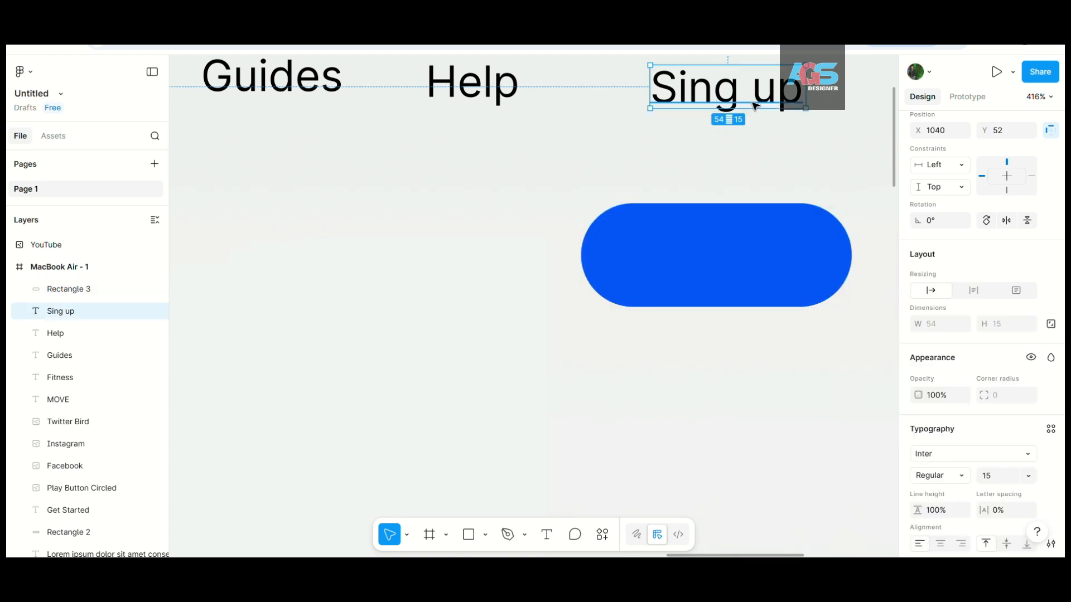
scroll(928, 493, down, 3)
click(917, 463)
drag(839, 349, 822, 344)
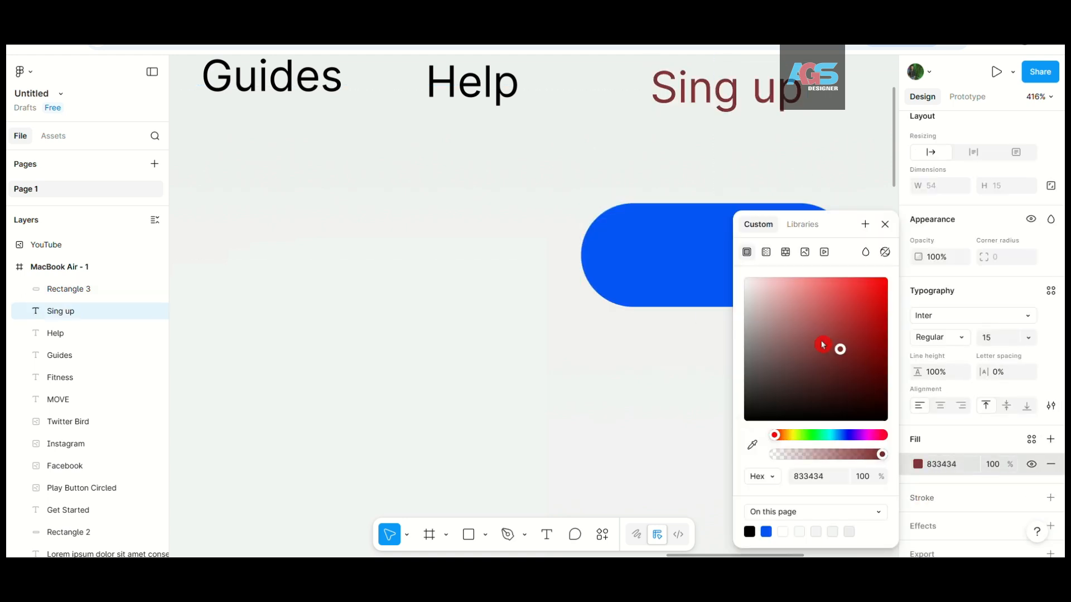
click(884, 224)
- Move the blue rounded rectangle onto the Sing up text and bring the text layer in front of it
drag(731, 273, 741, 132)
drag(98, 291, 91, 319)
scroll(671, 167, down, 2)
- Center the Sing up text and the blue rounded rectangle on each other and group them
shift+click(671, 164)
click(1007, 198)
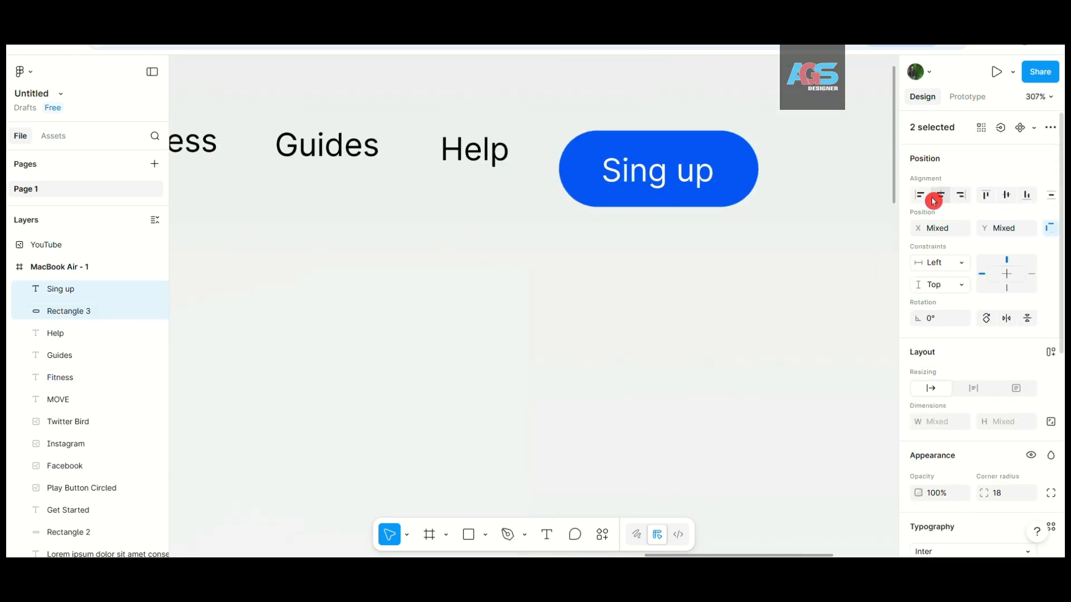
key(ctrl+g)
- Align Fitness, Guides, Help and the Sing up button on their vertical centers and distribute their horizontal spacing evenly
scroll(637, 194, down, 2)
drag(637, 194, 664, 186)
shift+click(536, 173)
shift+click(444, 170)
shift+click(341, 168)
click(985, 198)
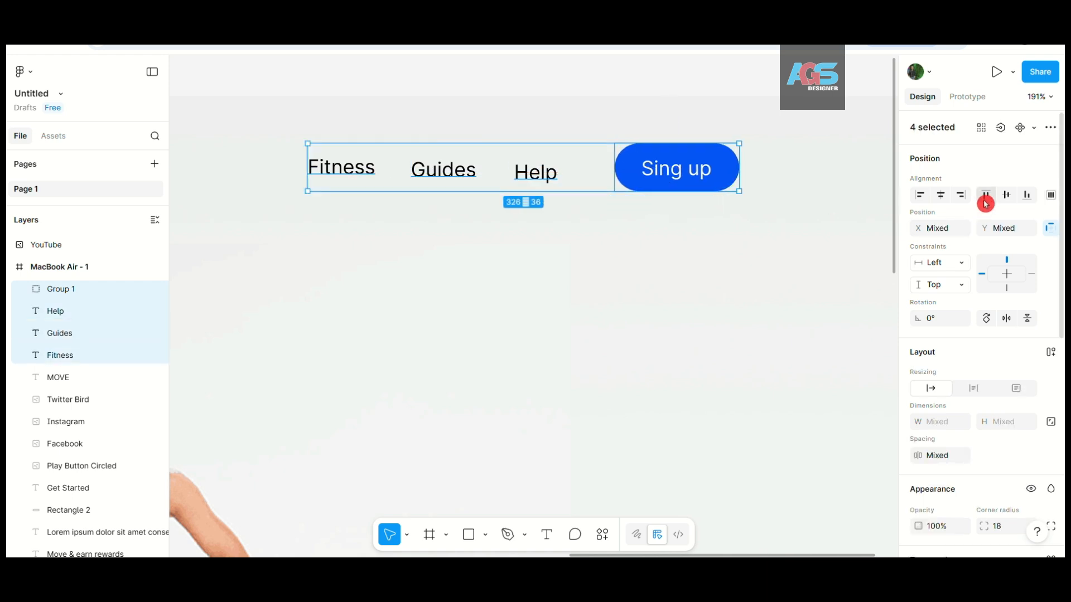
click(1050, 195)
click(943, 237)
- Move the four navigation items together closer to the frame's right edge
scroll(619, 335, down, 5)
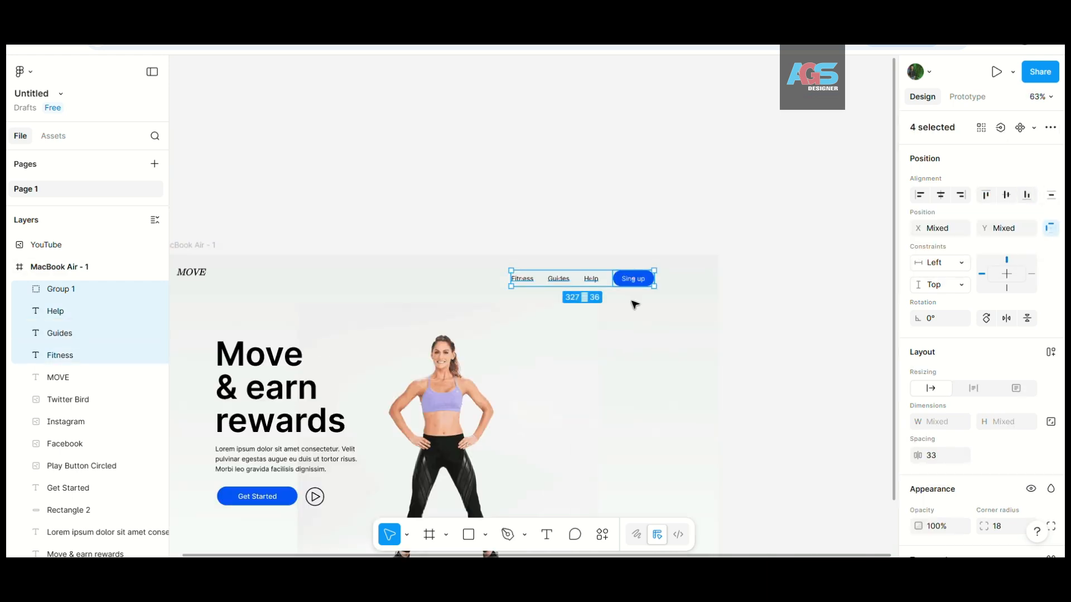
drag(592, 286, 625, 286)
key(Escape)
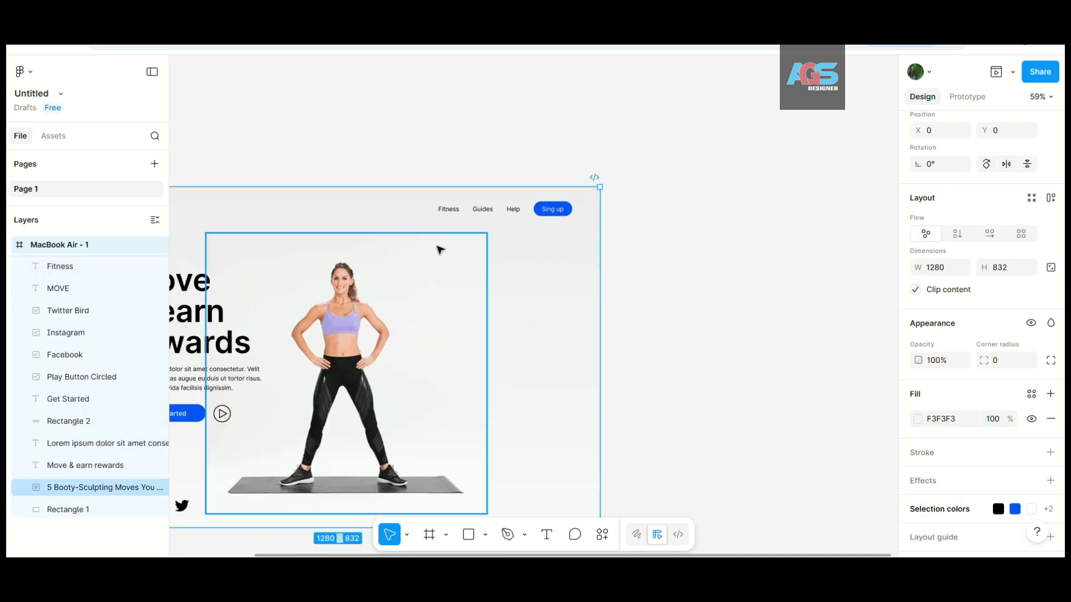
- Lock the workout GIF and Rectangle 1 background layers
scroll(437, 246, up, 2)
scroll(473, 264, down, 2)
scroll(476, 267, up, 3)
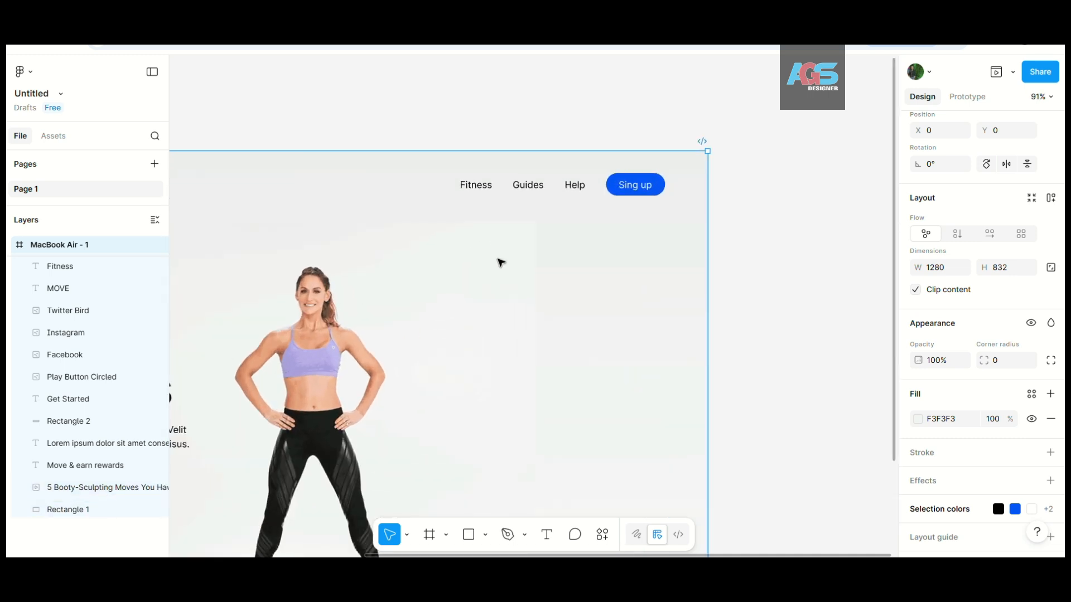
click(463, 445)
click(141, 488)
click(149, 511)
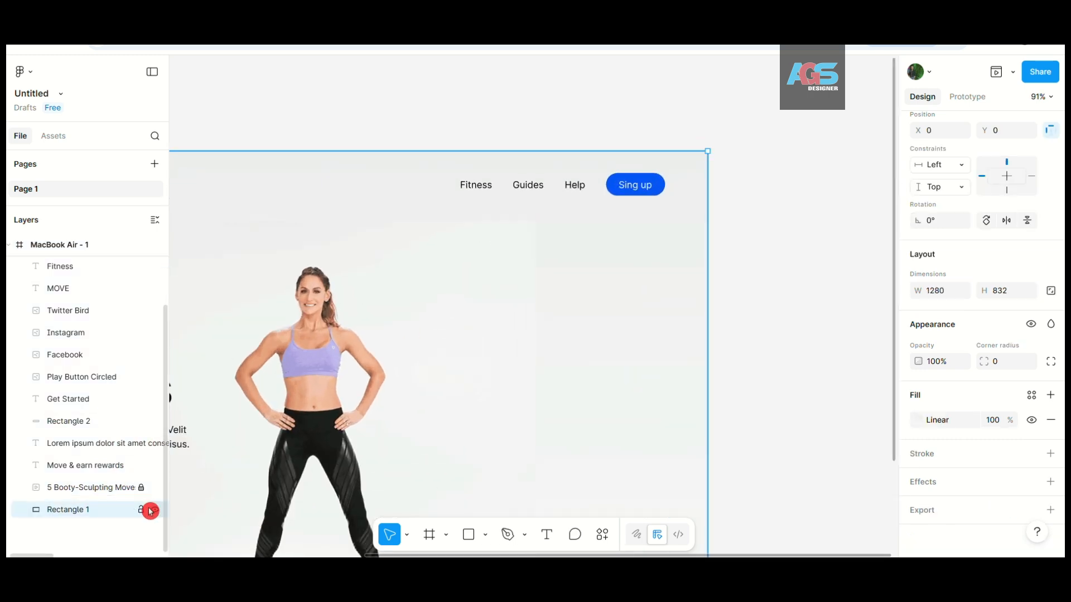
- Add the text Sweat to the right of the woman and move its layer up to just below Fitness
click(461, 298)
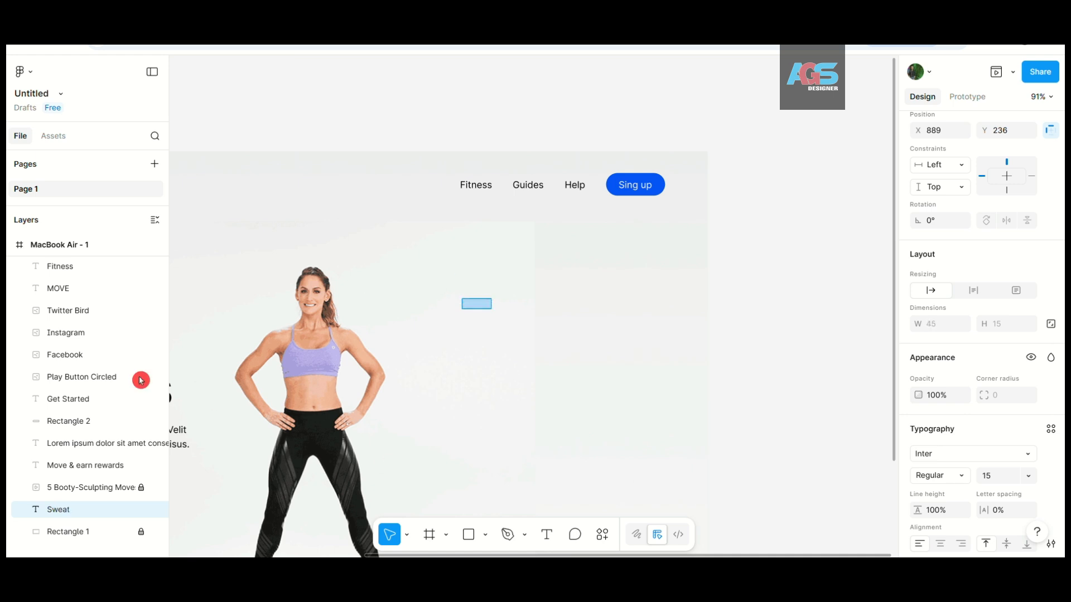
drag(114, 268, 111, 274)
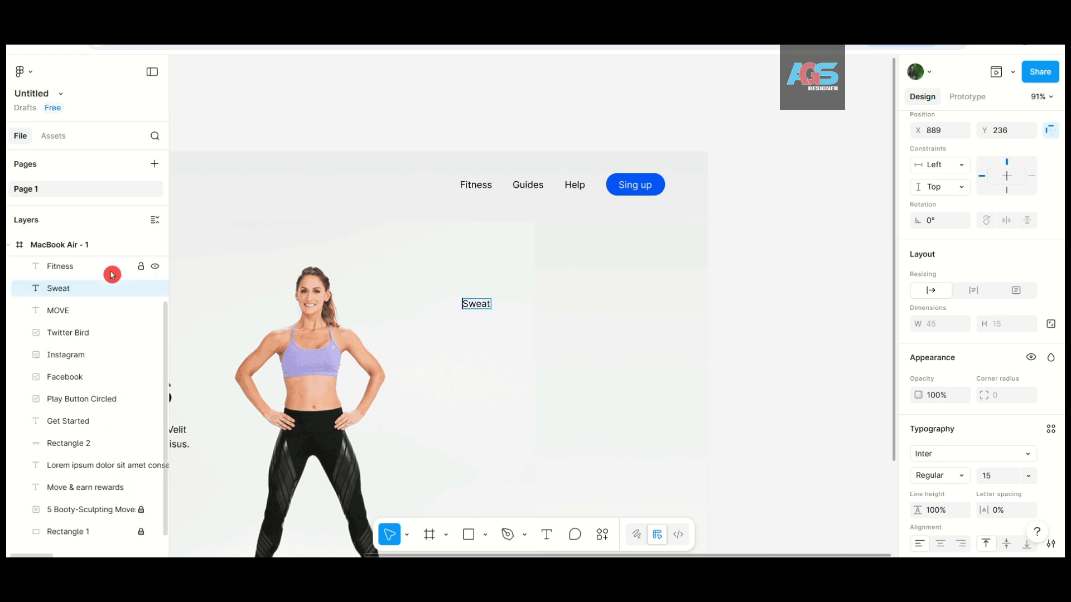
- Set the Sweat text to font size 46 in the Karma font
drag(986, 481, 1003, 483)
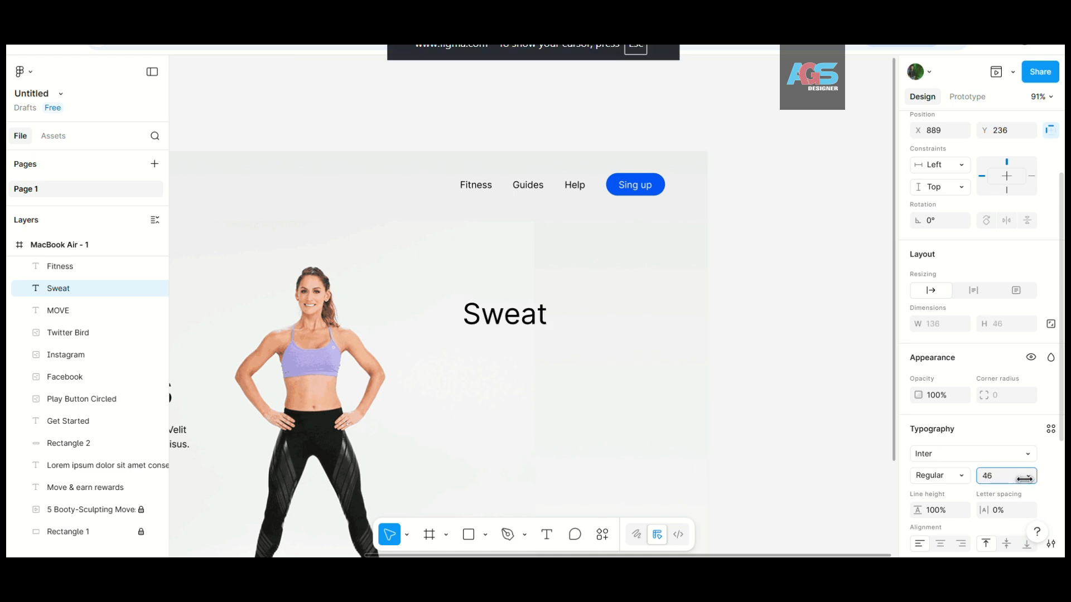
click(932, 453)
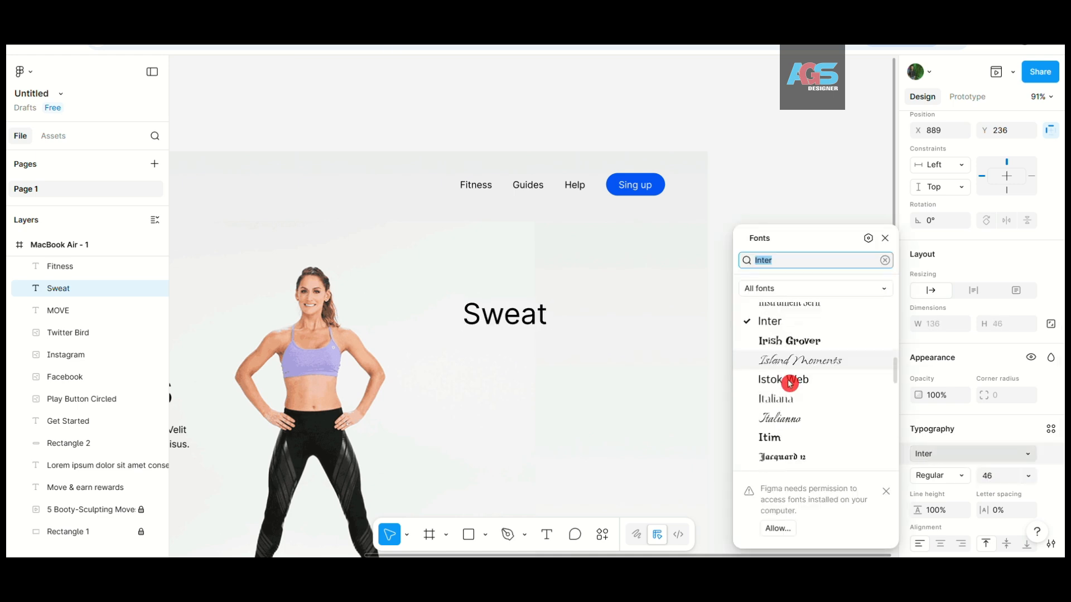
scroll(780, 412, down, 10)
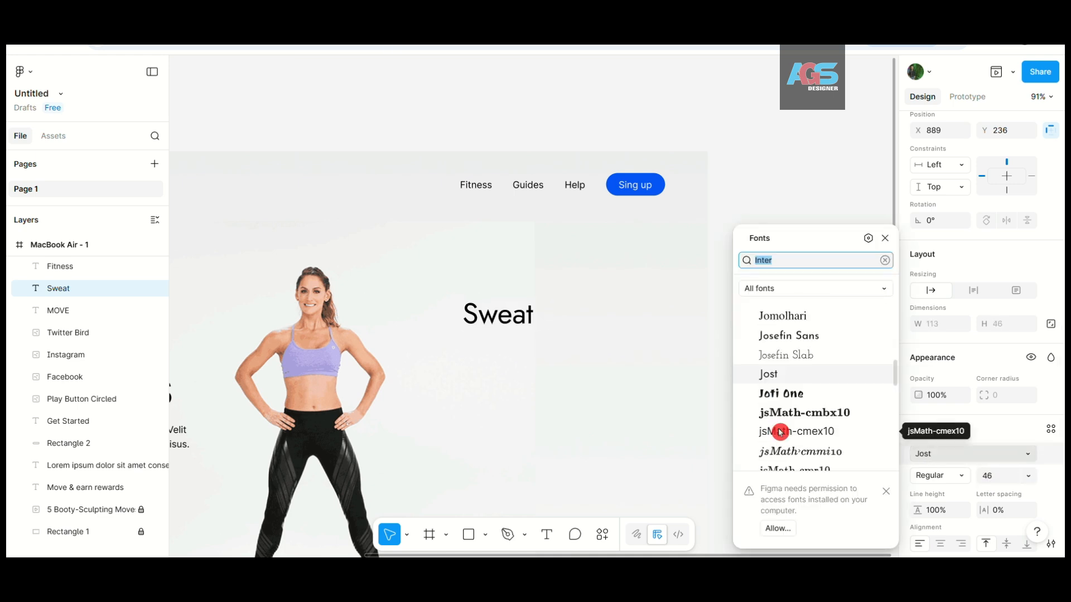
scroll(779, 431, down, 10)
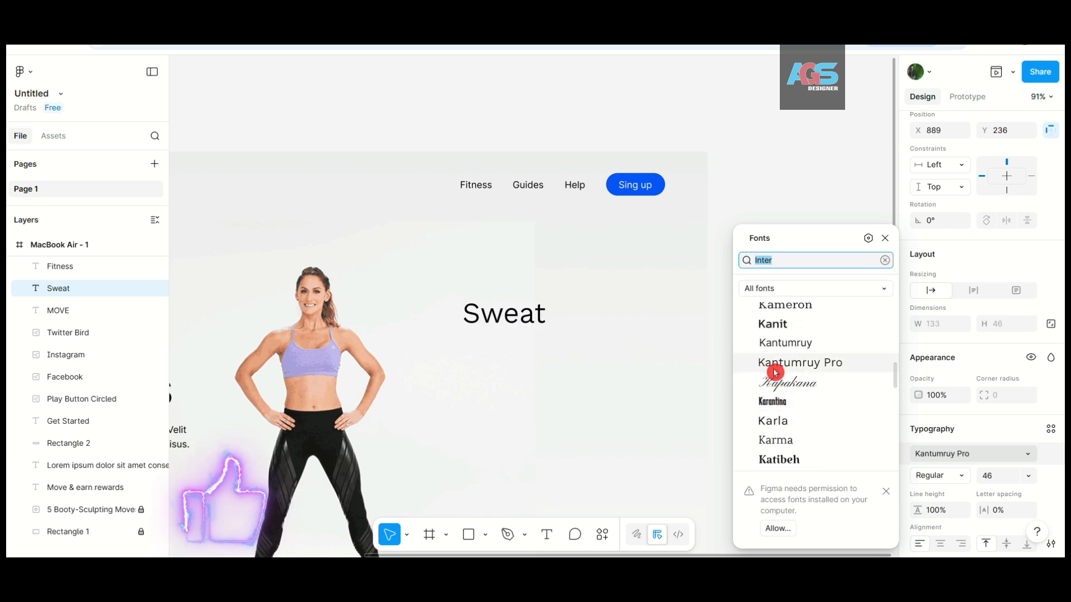
click(773, 440)
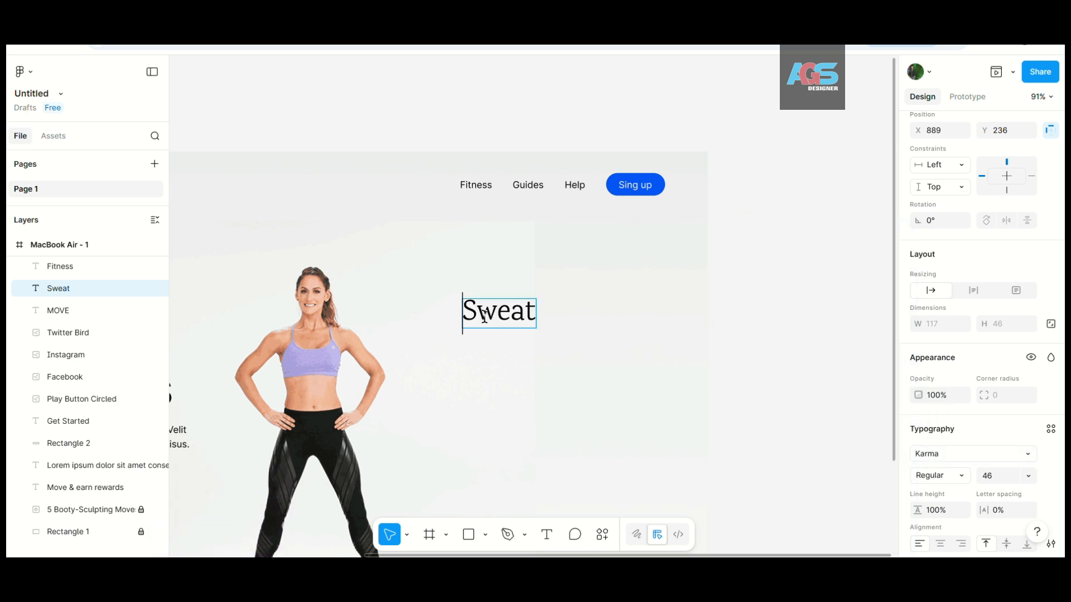
- Move the Sweat text up and closer to the woman, at X 843, Y 188, and set its weight to SemiBold
key(Escape)
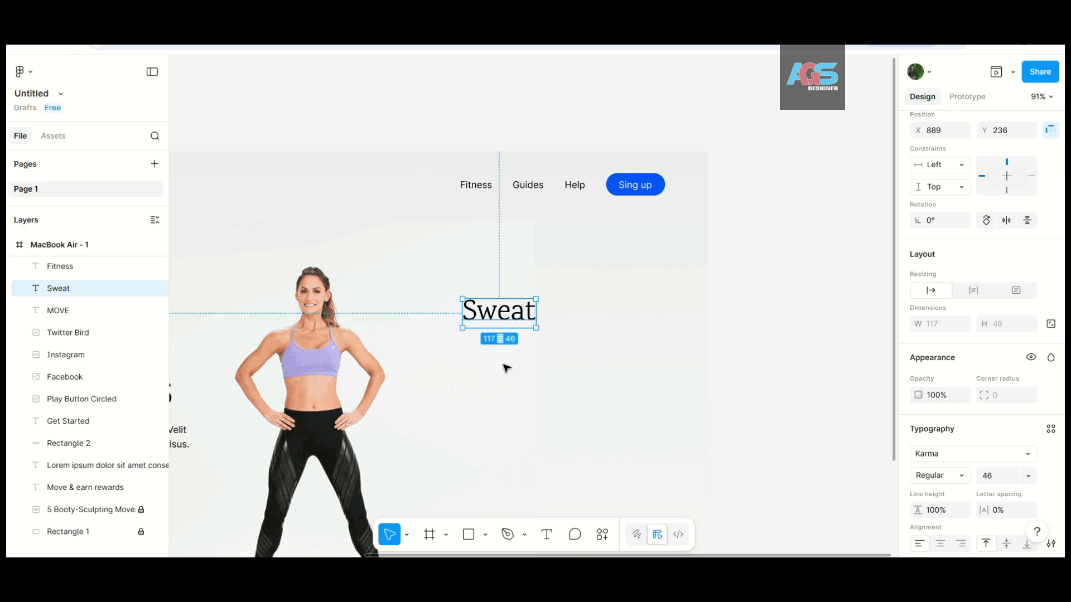
drag(490, 308, 465, 284)
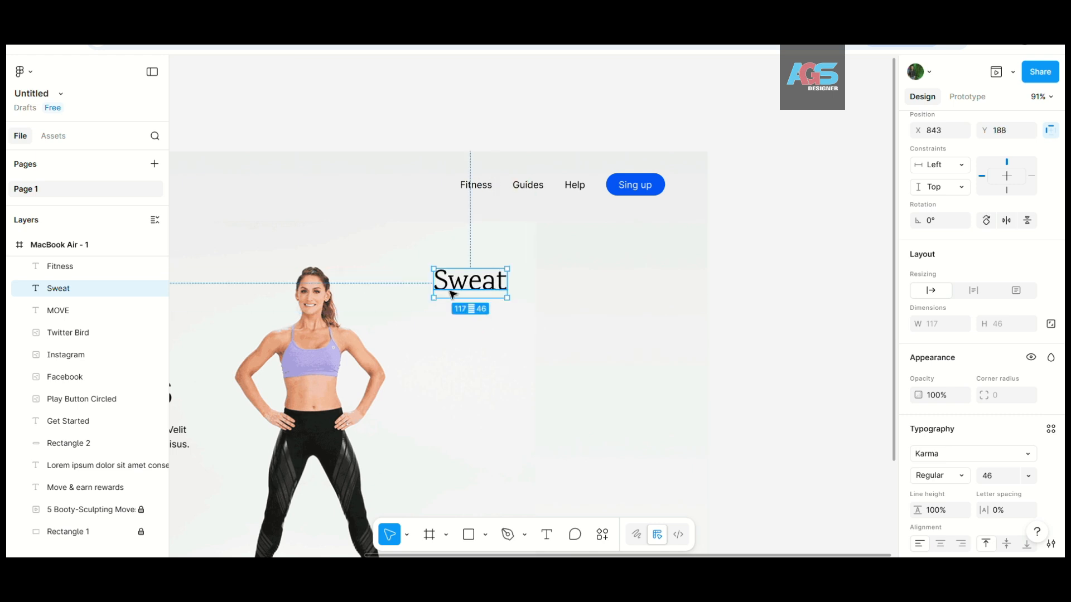
scroll(474, 282, up, 3)
click(918, 481)
click(934, 507)
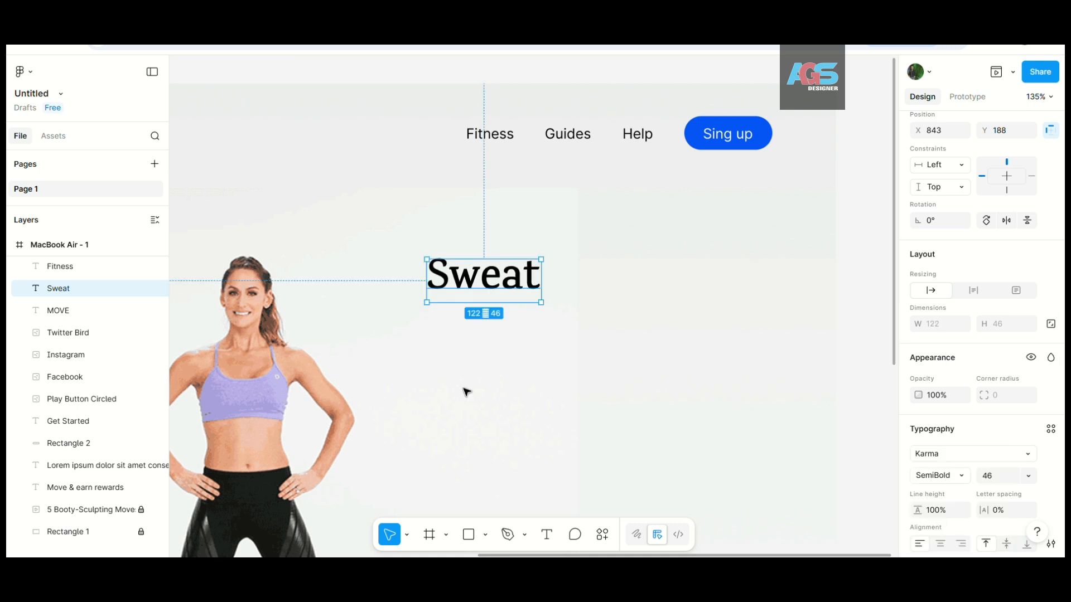
- Add the text 3 Challengers below the Sweat heading
key(t)
click(433, 345)
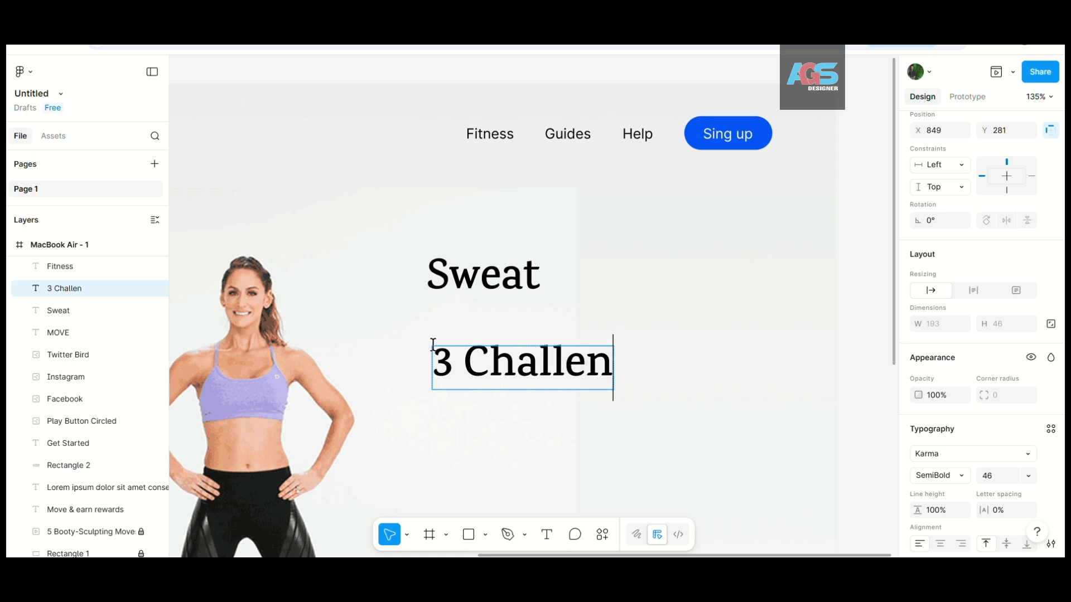
text(3 Challengera)
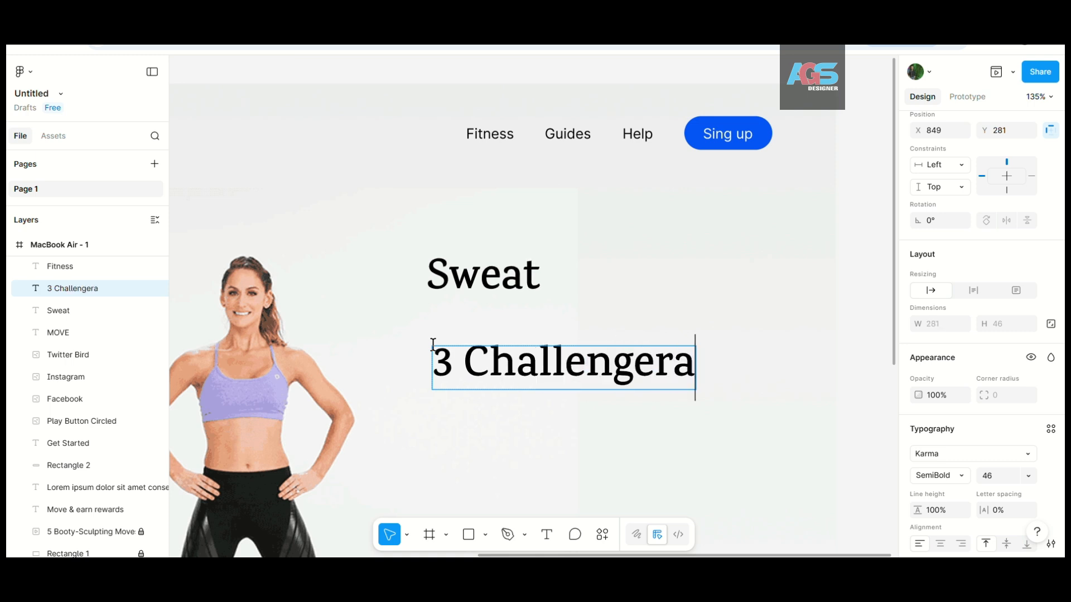
key(BackSpace)
text(s)
- Change the font of the 3 Challengers text to Inter
key(ctrl+a)
click(943, 455)
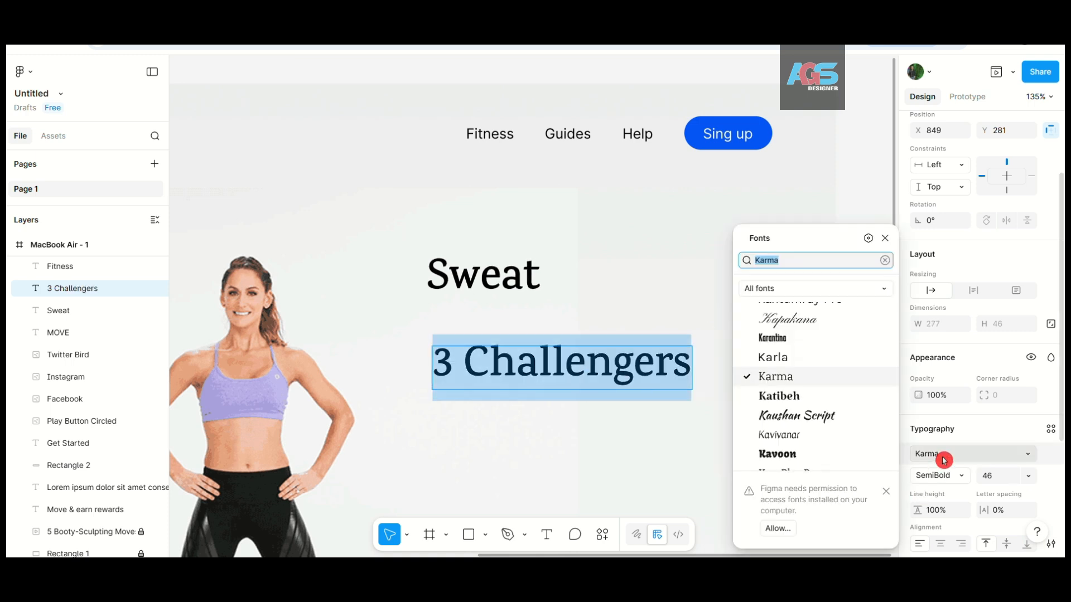
text(aria)
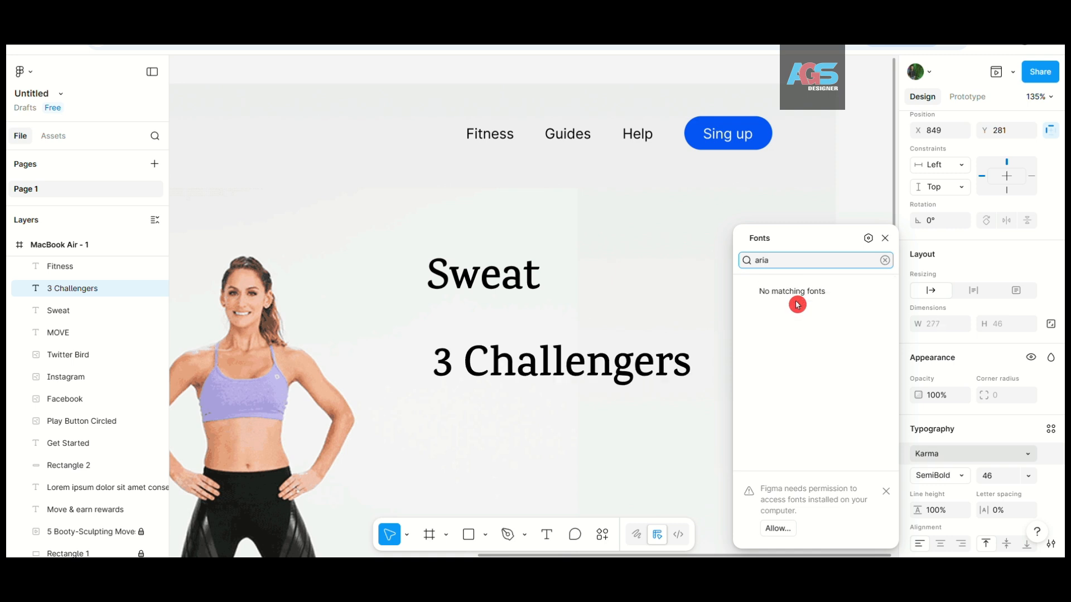
key(BackSpace)
key(BackSpace)
key(BackSpace)
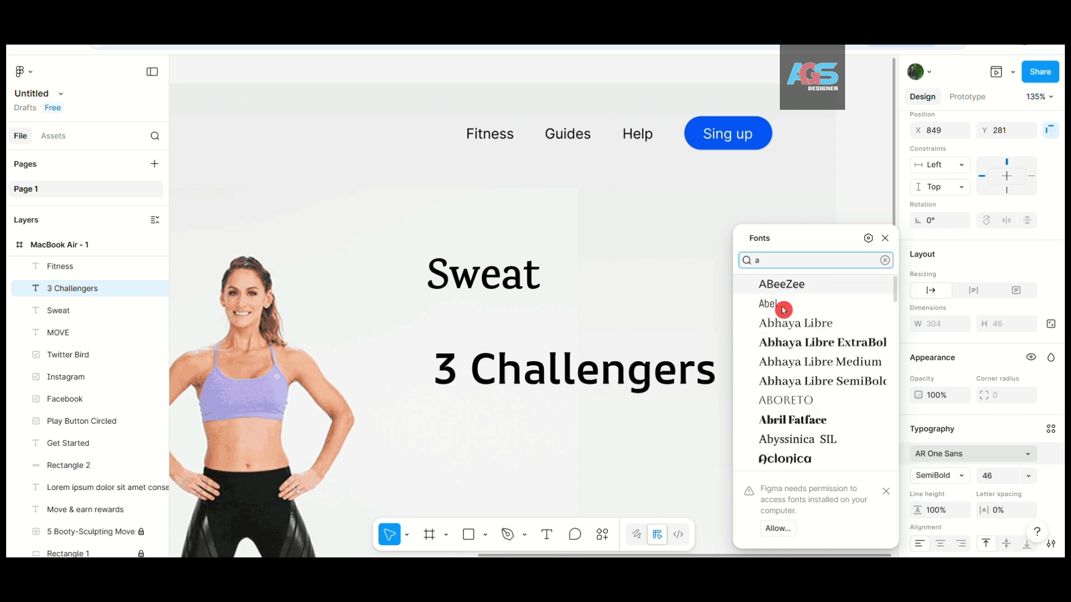
key(BackSpace)
text(int)
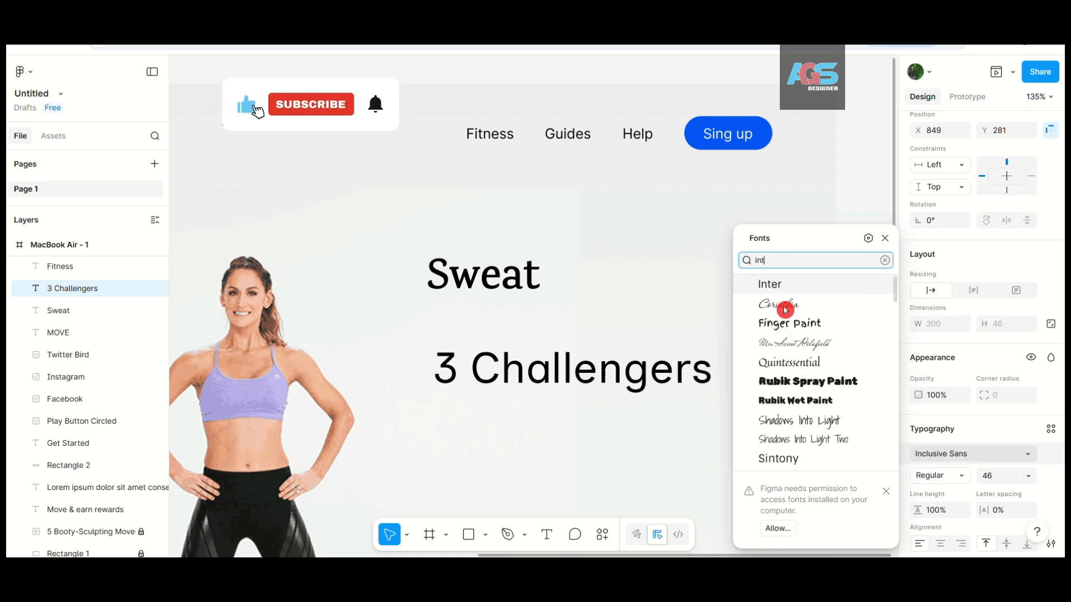
text(er)
key(Return)
- Set the 3 Challengers text to font size 12 with Medium weight
click(955, 477)
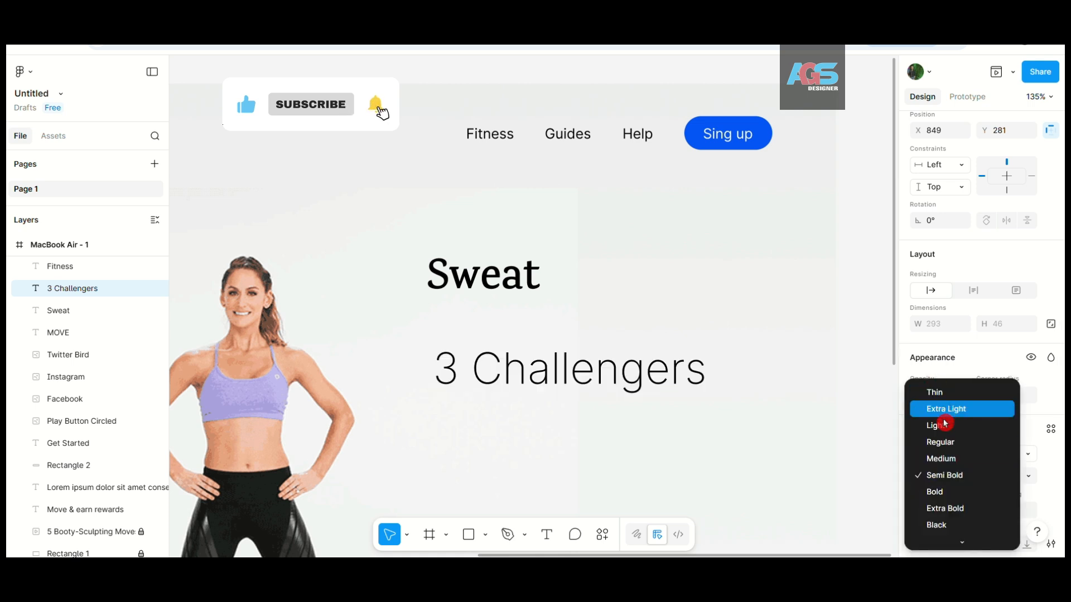
click(940, 442)
click(987, 475)
text(12)
key(Return)
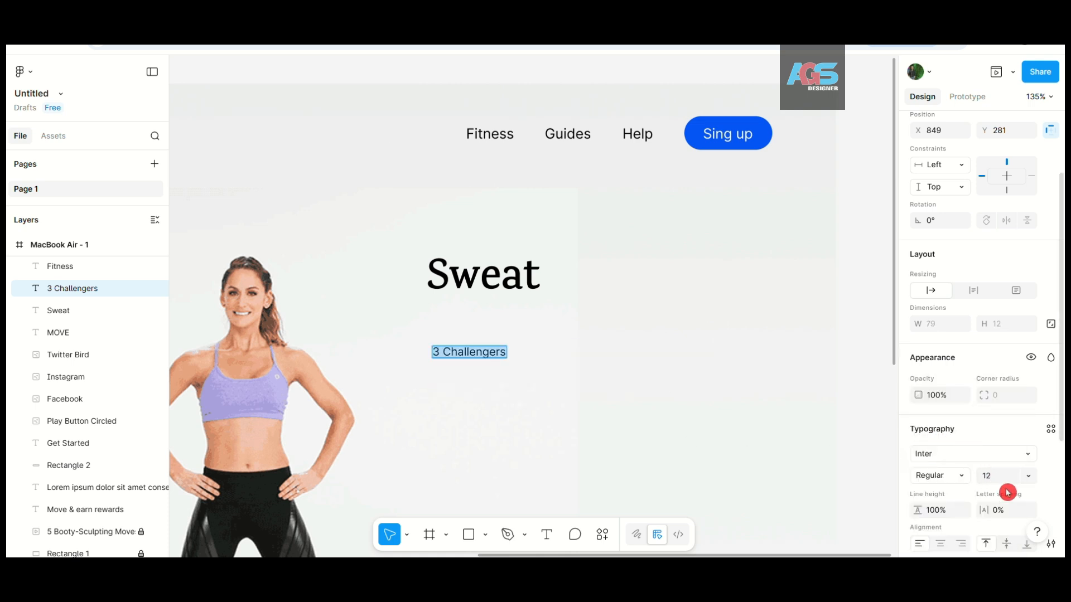
click(926, 476)
click(934, 492)
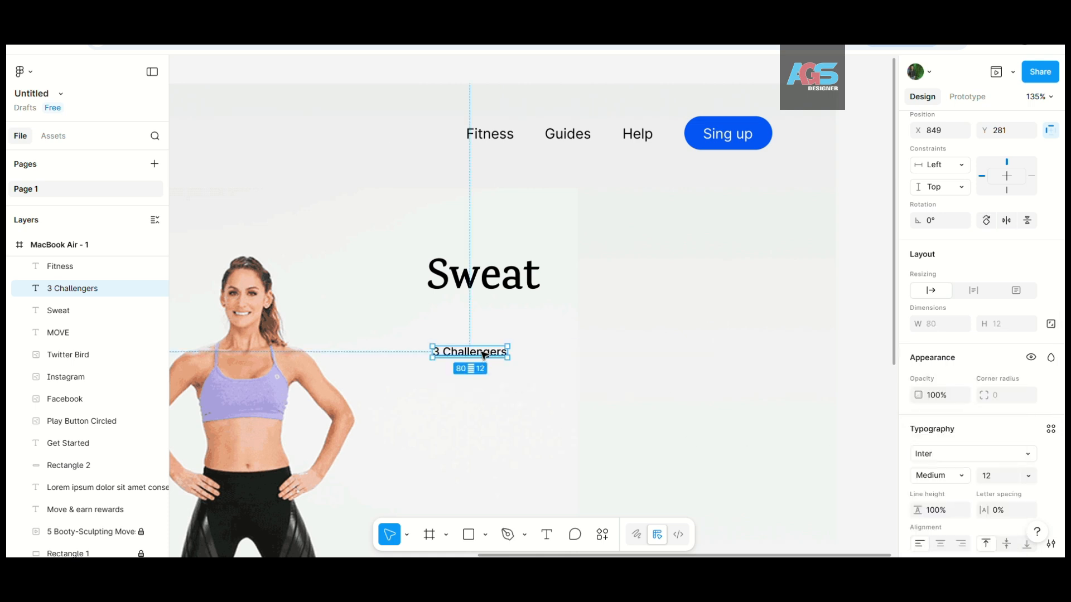
- Place the 3 Challengers text directly under Sweat with their left edges aligned, and set its font size to 13
drag(484, 354, 482, 310)
scroll(491, 323, down, 4)
scroll(463, 324, up, 3)
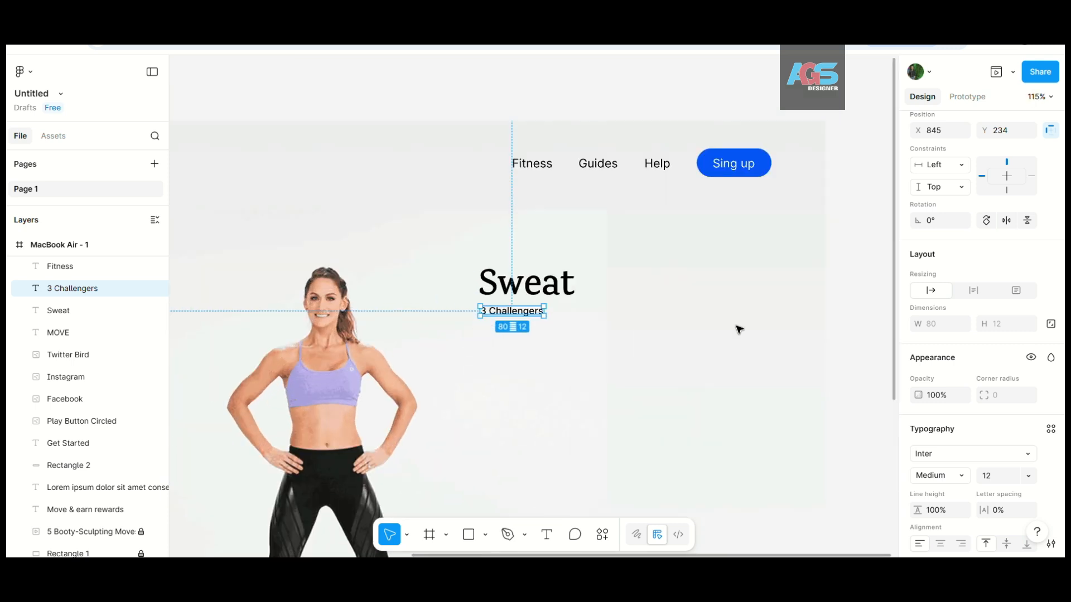
key(Return)
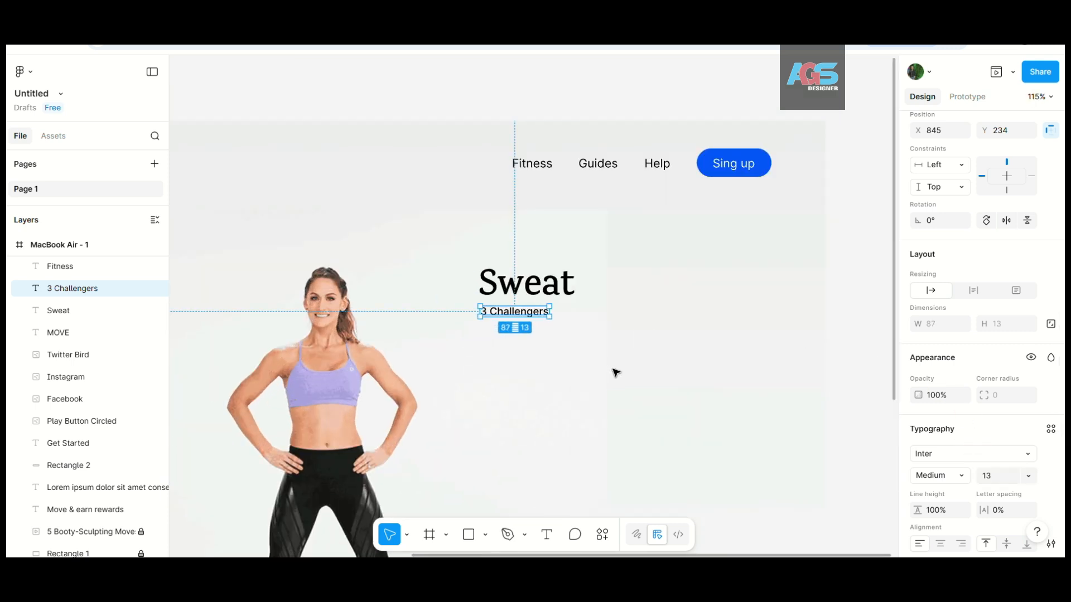
click(616, 372)
drag(521, 313, 521, 315)
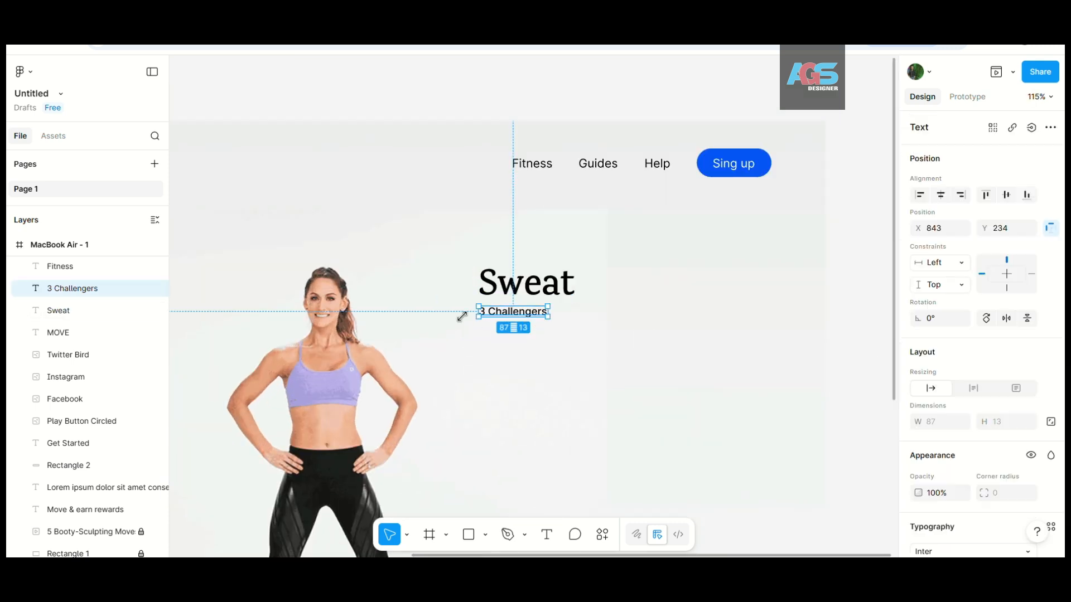
- Draw a rectangle about 370 by 124 below the 3 Challengers text and round its corners to radius 20
scroll(556, 487, up, 3)
drag(415, 306, 785, 431)
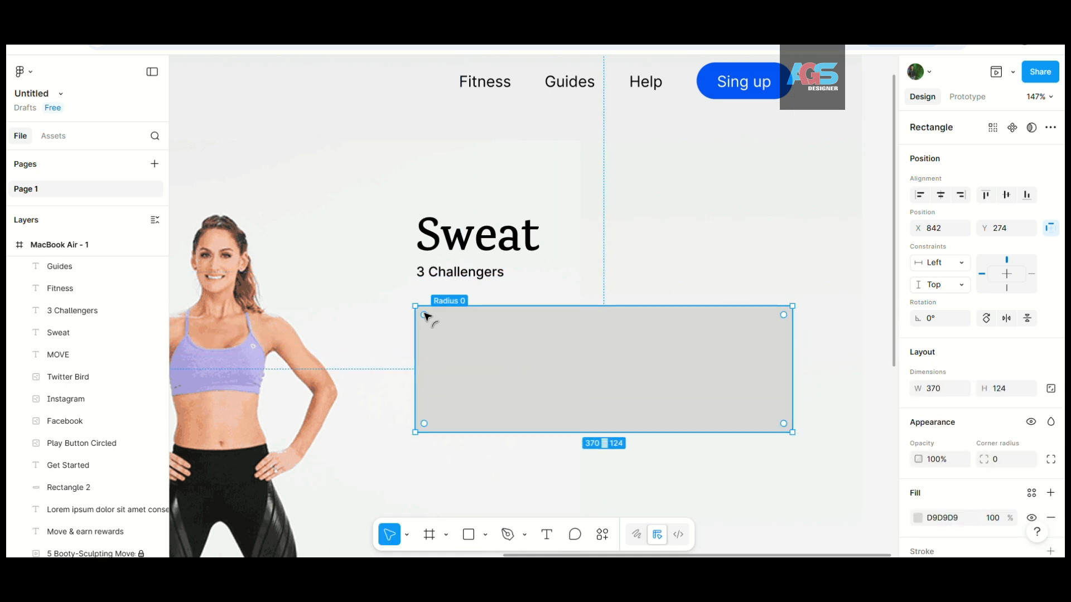
drag(435, 330, 436, 330)
scroll(441, 341, up, 2)
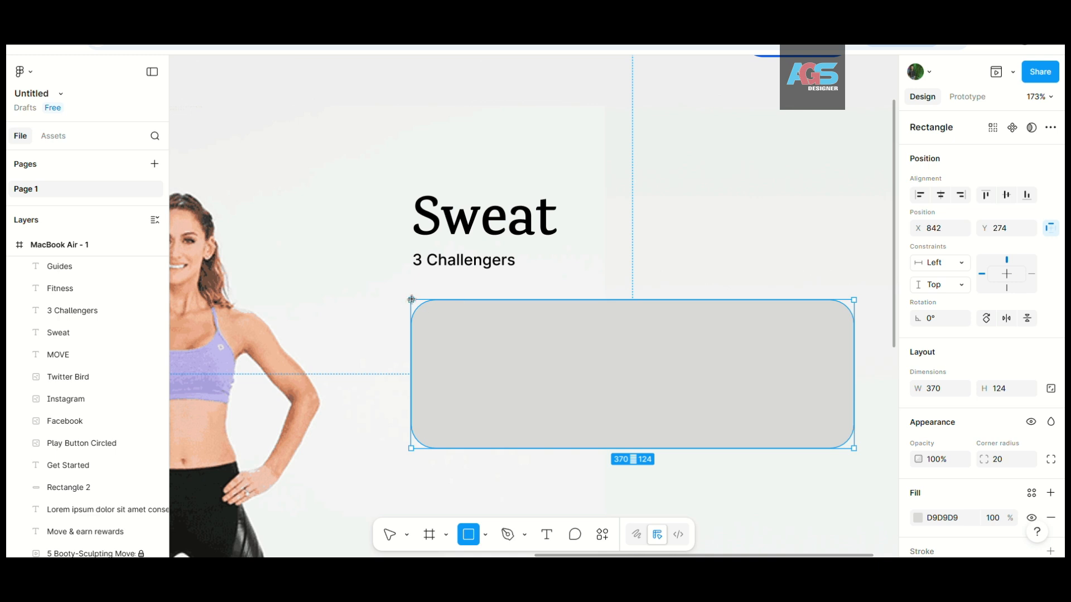
- Draw a second rectangle about 108 by 124 over the left end of the first and round its two left corners to match
drag(411, 300, 541, 255)
scroll(421, 129, up, 2)
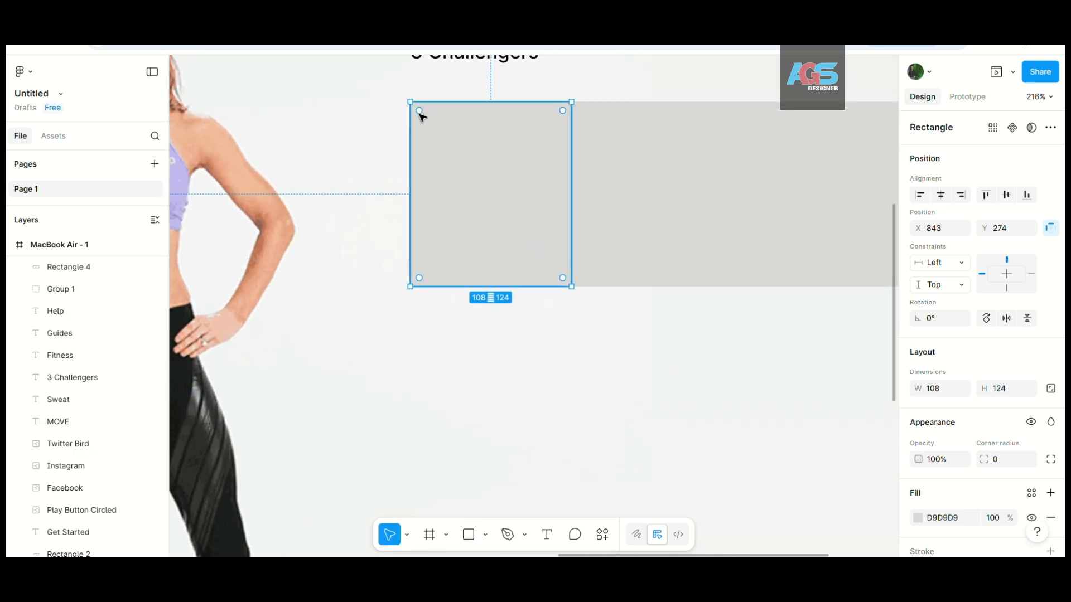
drag(420, 115, 426, 117)
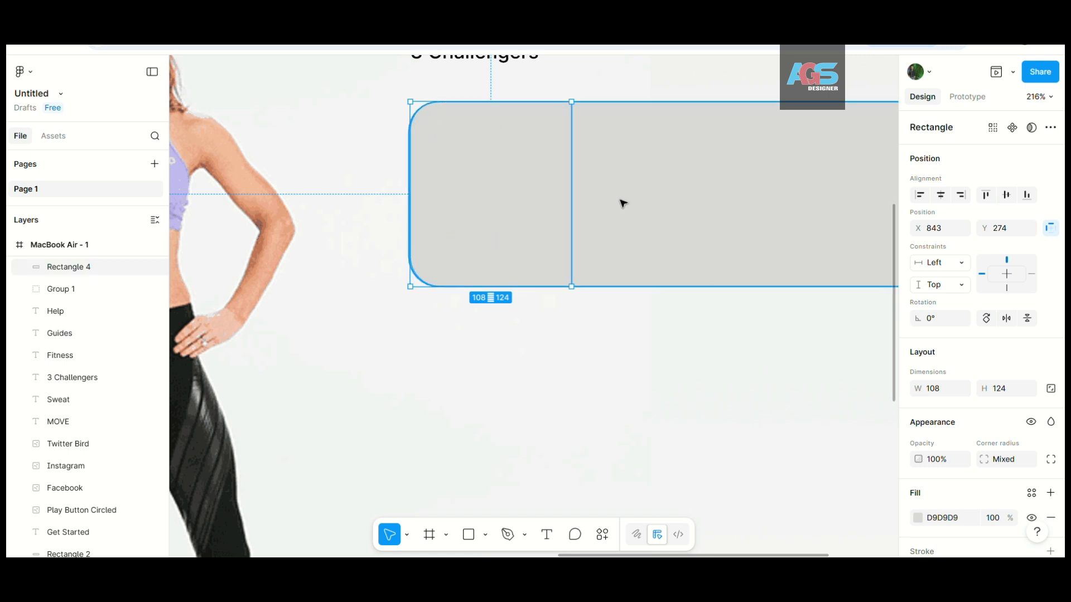
click(583, 274)
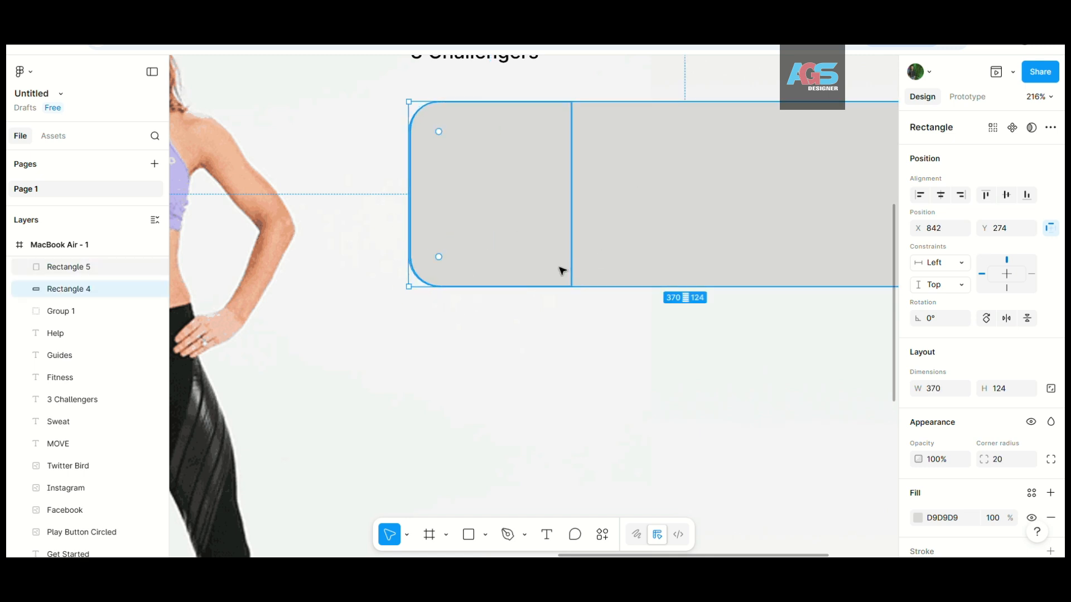
click(481, 238)
click(597, 385)
scroll(400, 300, down, 3)
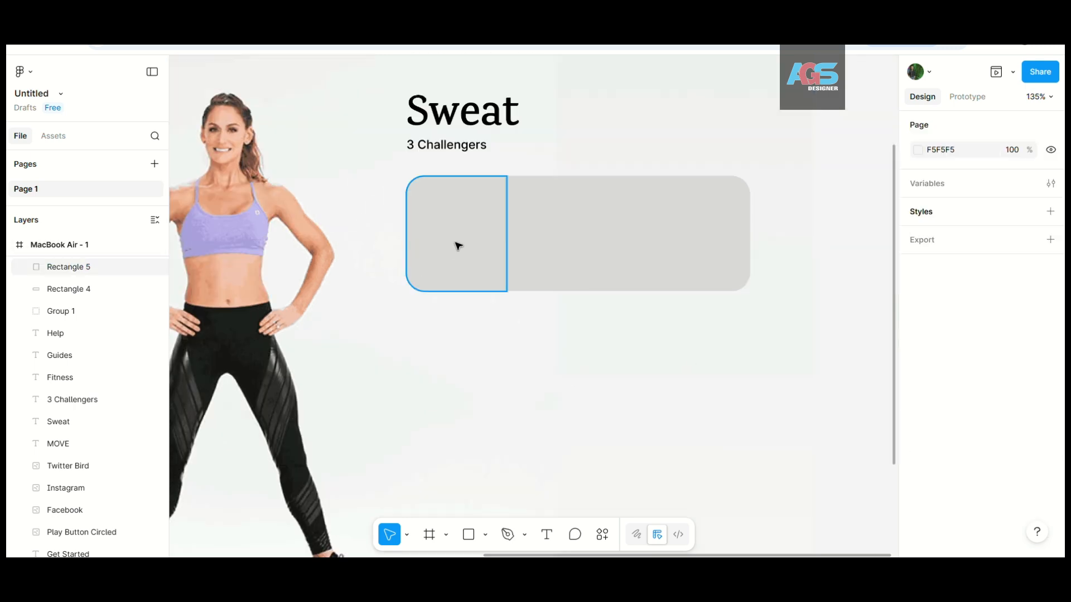
- Fill the small rectangle with blue 0755FF and the large rectangle with white FFFFFF
click(456, 246)
scroll(917, 501, down, 2)
click(919, 420)
click(800, 531)
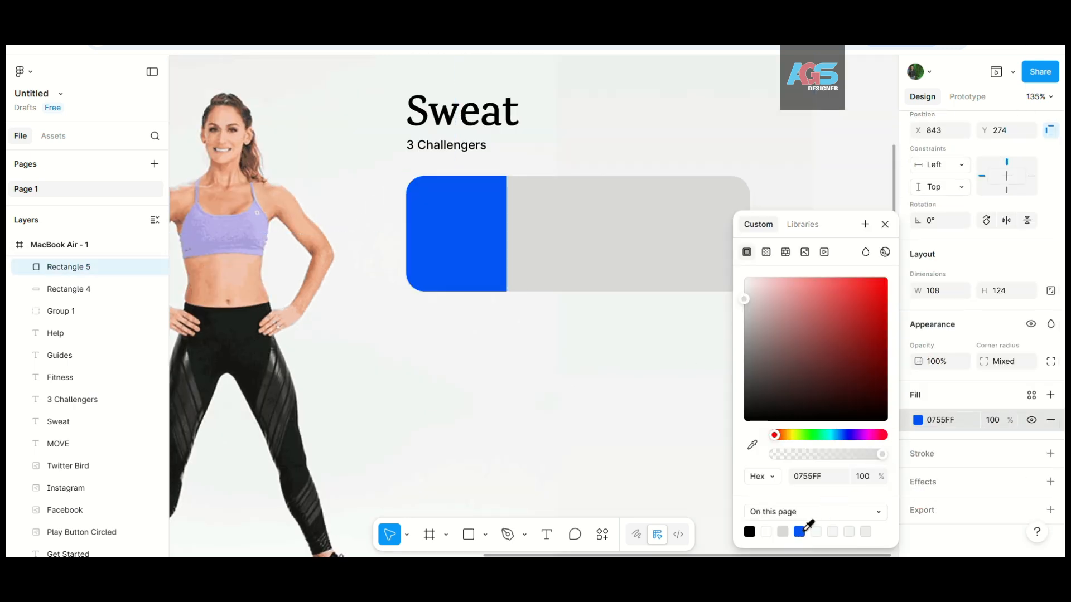
click(629, 279)
drag(733, 256, 734, 255)
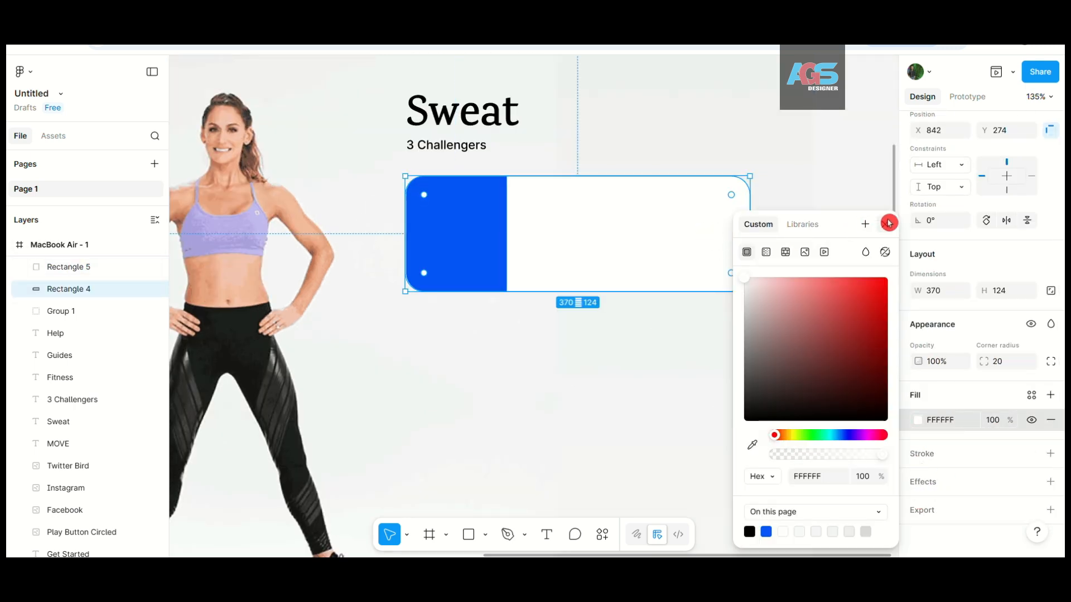
click(881, 231)
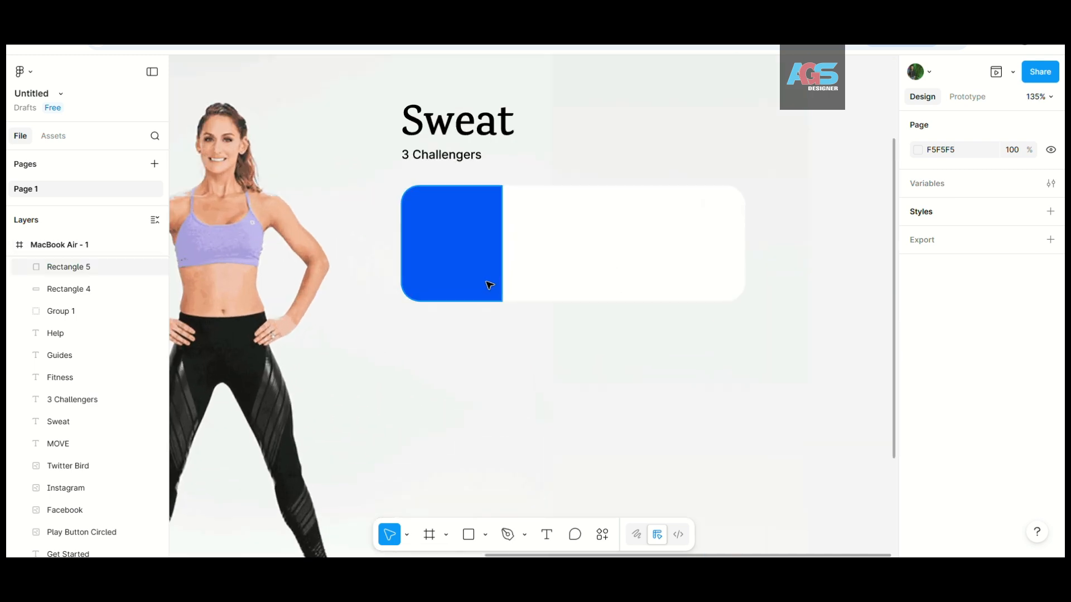
- Add the text Run like a pro near the top of the white rectangle and set its weight to Semi Bold
scroll(550, 224, up, 3)
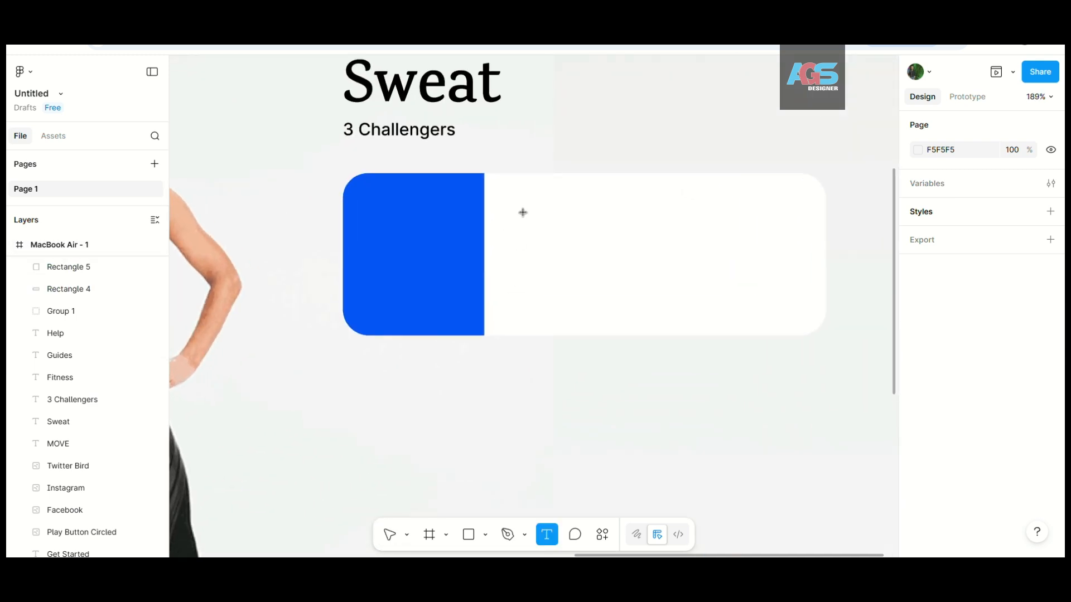
click(529, 190)
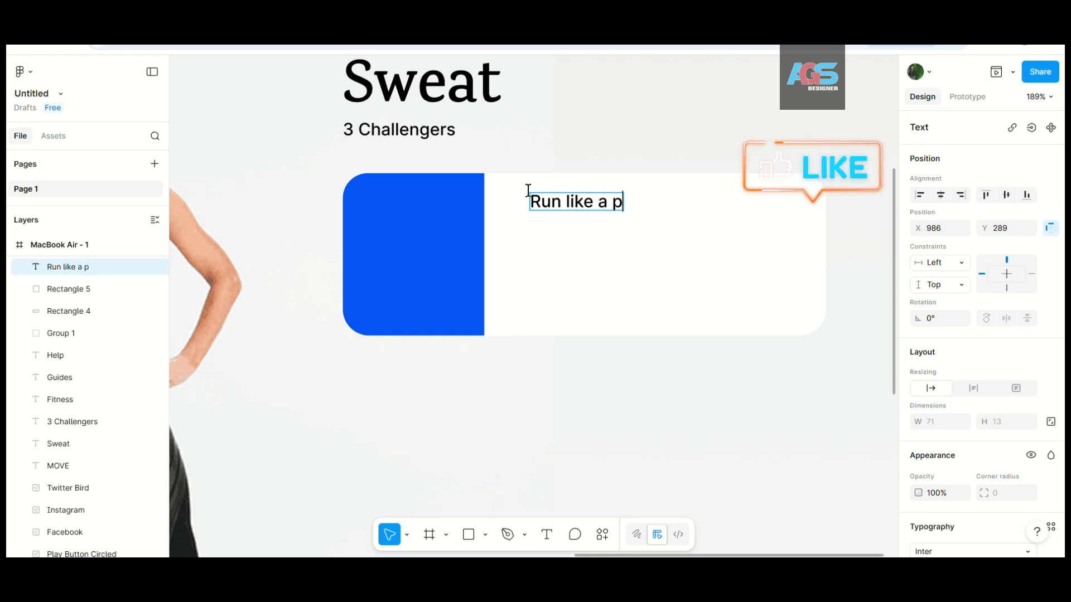
key(ctrl+a)
scroll(955, 494, down, 5)
click(939, 435)
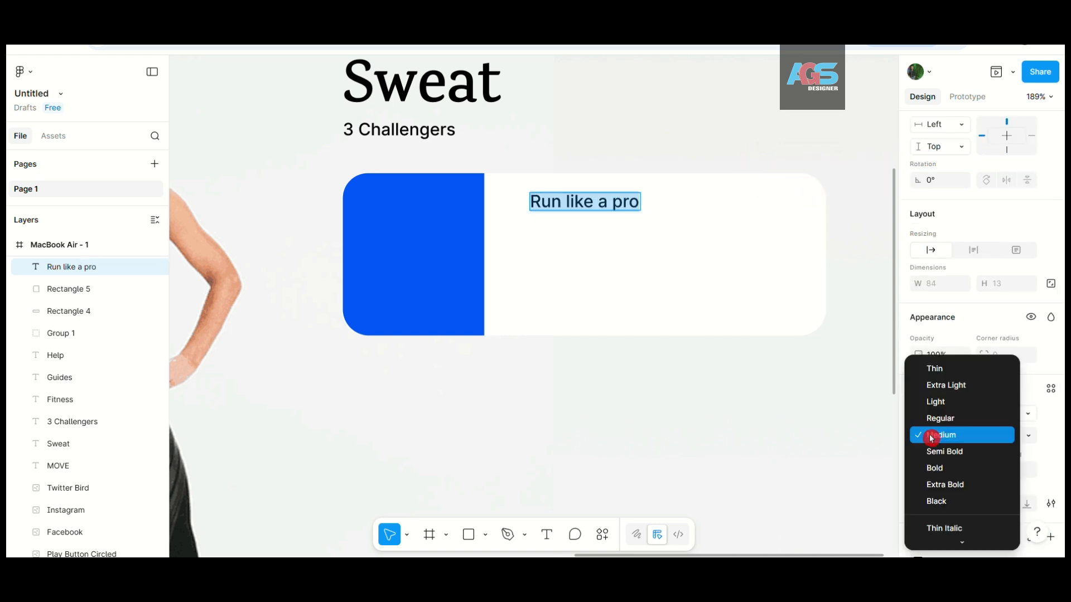
click(937, 452)
- Set the Run like a pro text to font size 15 and shift it slightly up and to the left
scroll(1002, 311, down, 3)
click(1010, 300)
text(1)
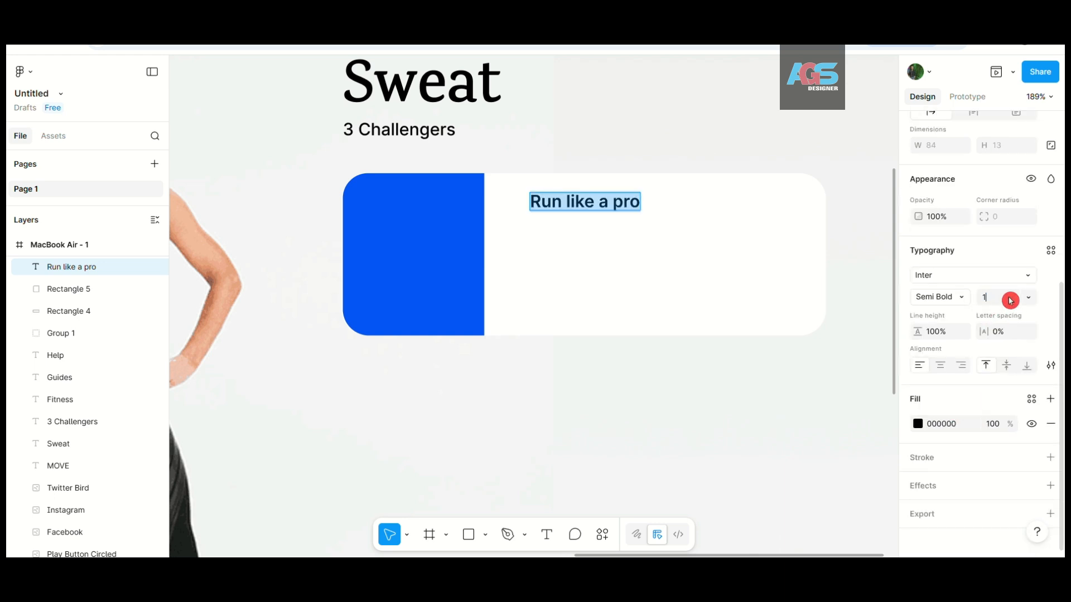
text(5)
key(Return)
click(545, 406)
drag(606, 198, 598, 193)
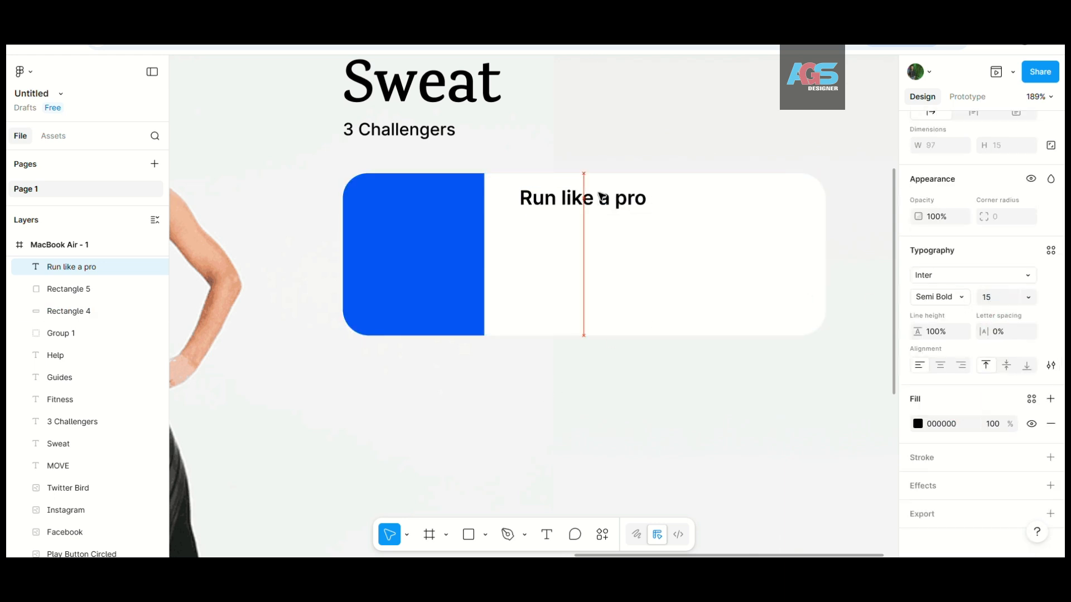
- Narrow the white rectangle to about 307 wide, shorten both rectangles to the same height, and make the blue one narrower
click(792, 260)
drag(821, 264, 742, 244)
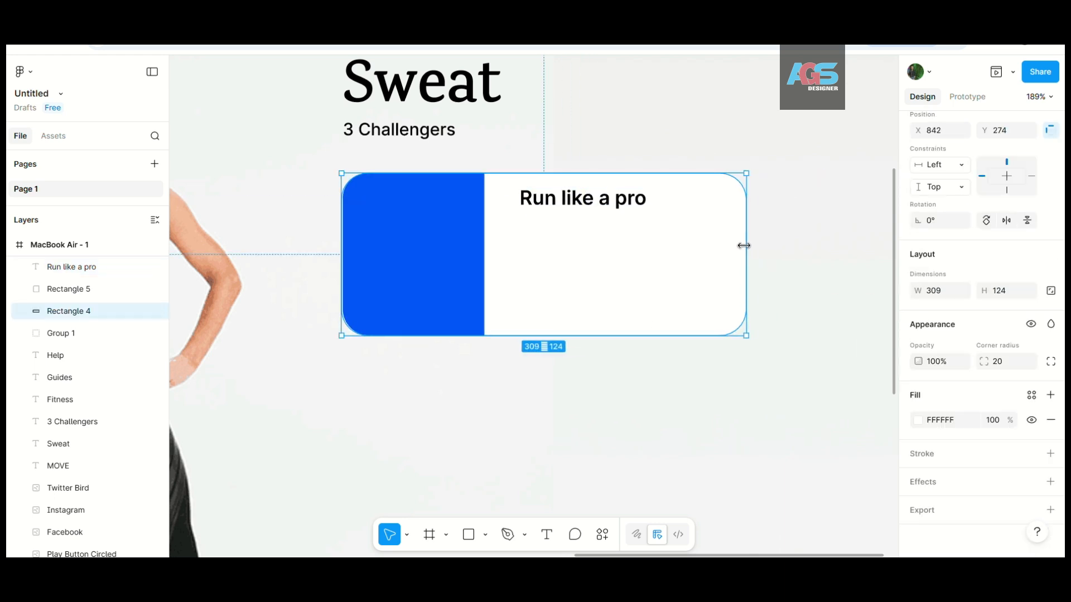
drag(564, 335, 565, 291)
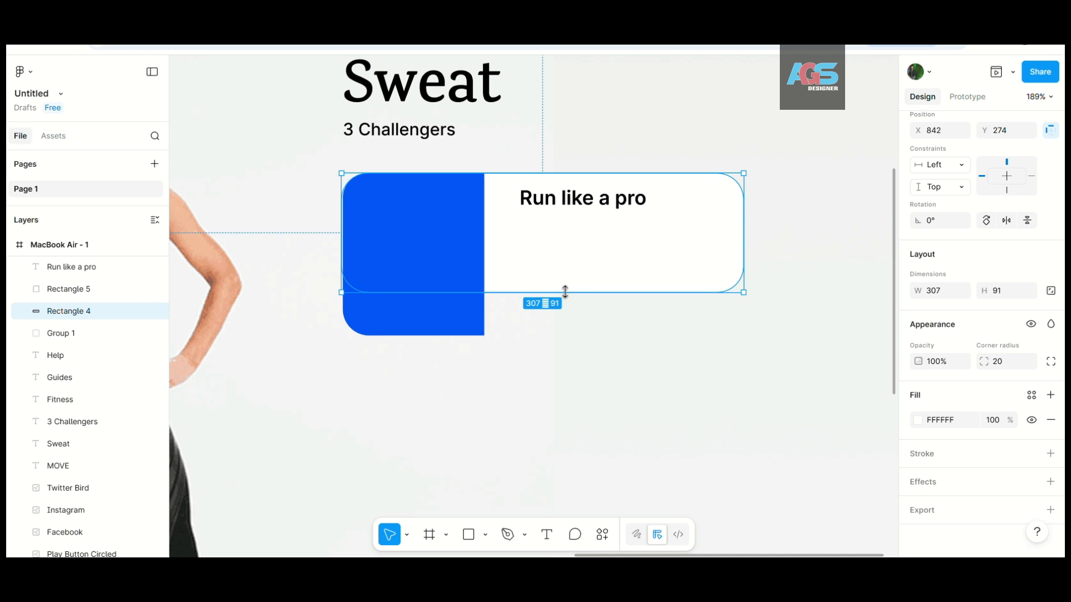
click(406, 334)
drag(407, 335, 425, 300)
drag(487, 268, 455, 264)
- Move the Run like a pro text closer to the blue rectangle and add a copy below it reading Run 3 mints in 30 minutes
drag(564, 197, 519, 218)
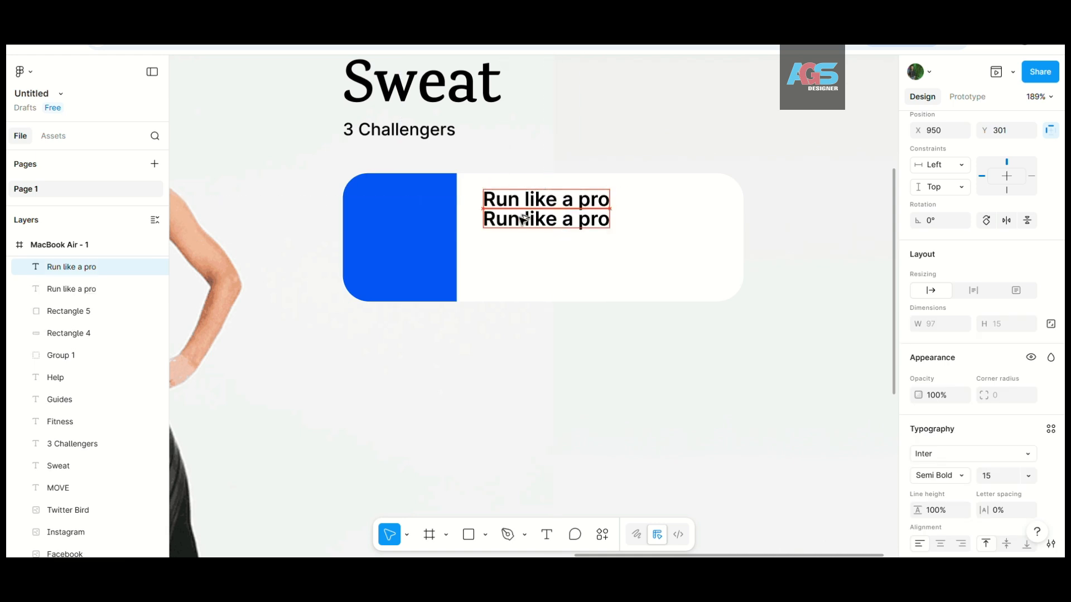
double_click(519, 218)
text(Run 3 mints in 30 minutes)
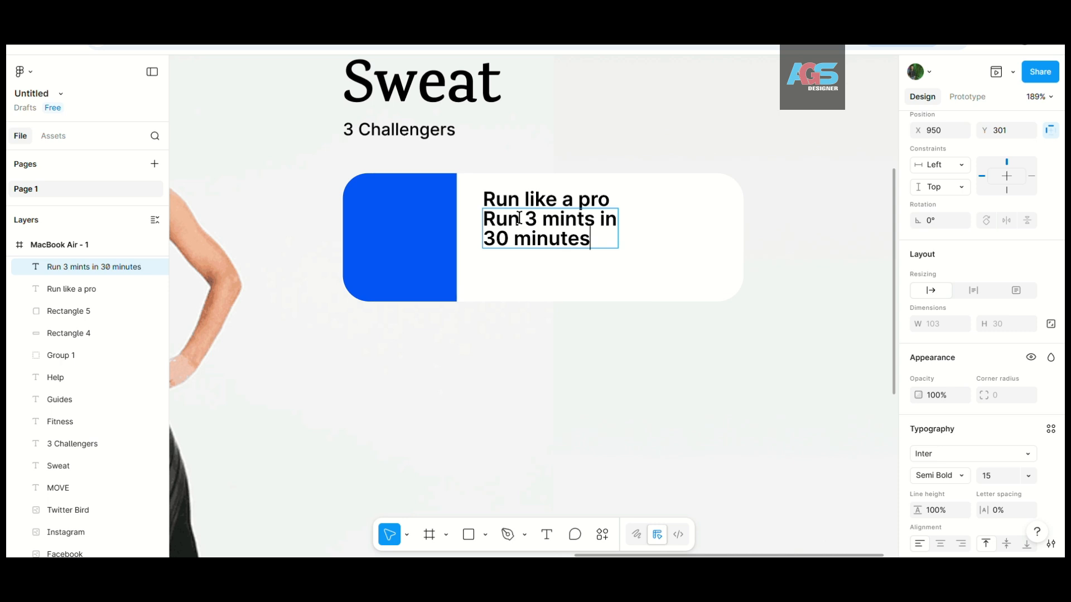
- Set the whole Run 3 mints in 30 minutes text to Regular weight and font size 12
key(ctrl+a)
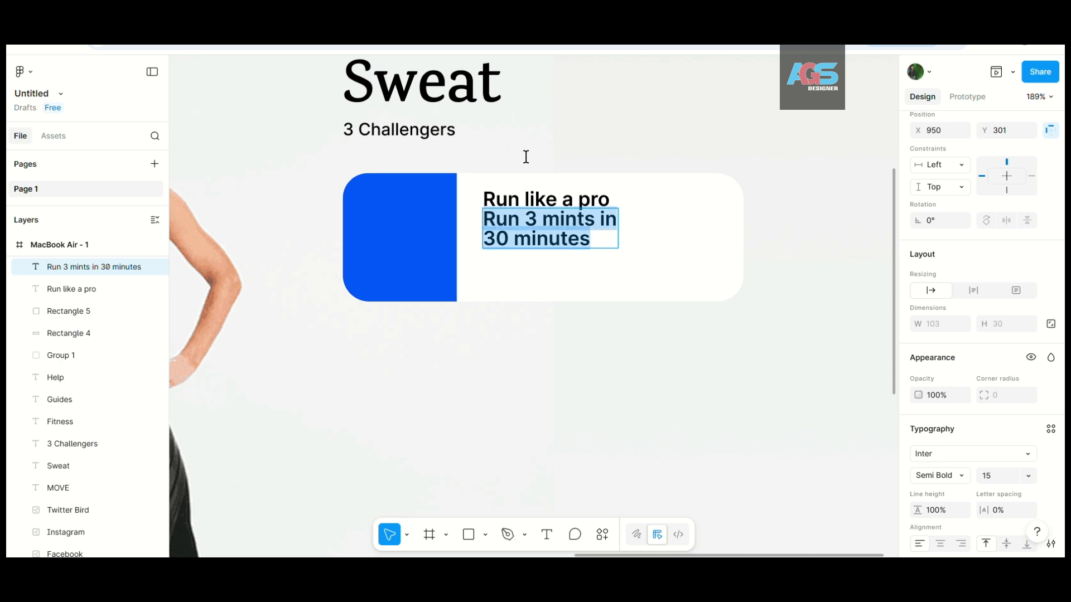
click(932, 480)
click(939, 440)
click(996, 478)
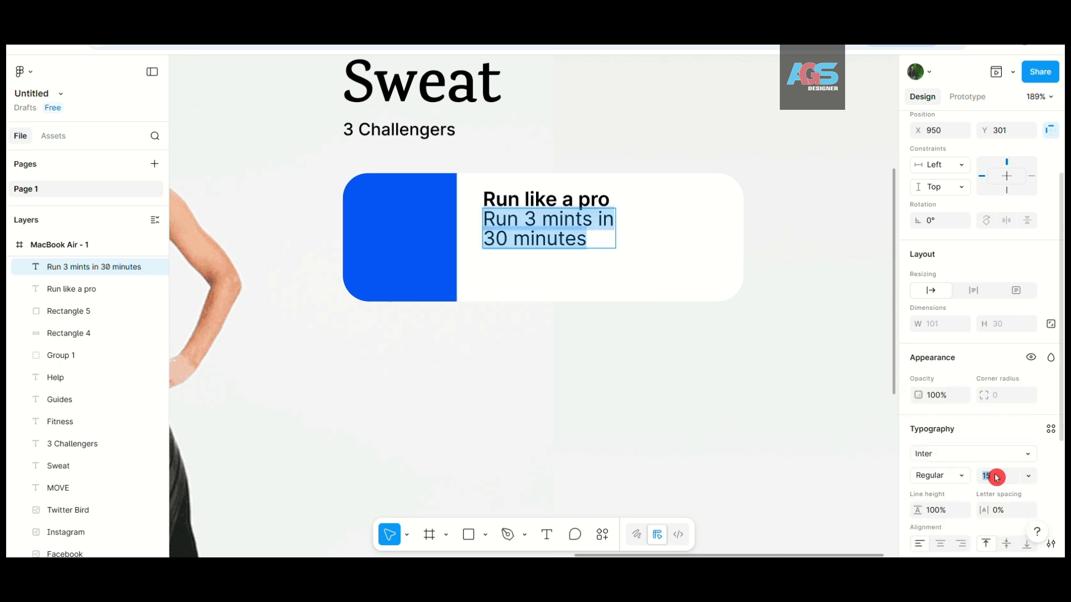
text(13)
key(Return)
click(996, 474)
text(12)
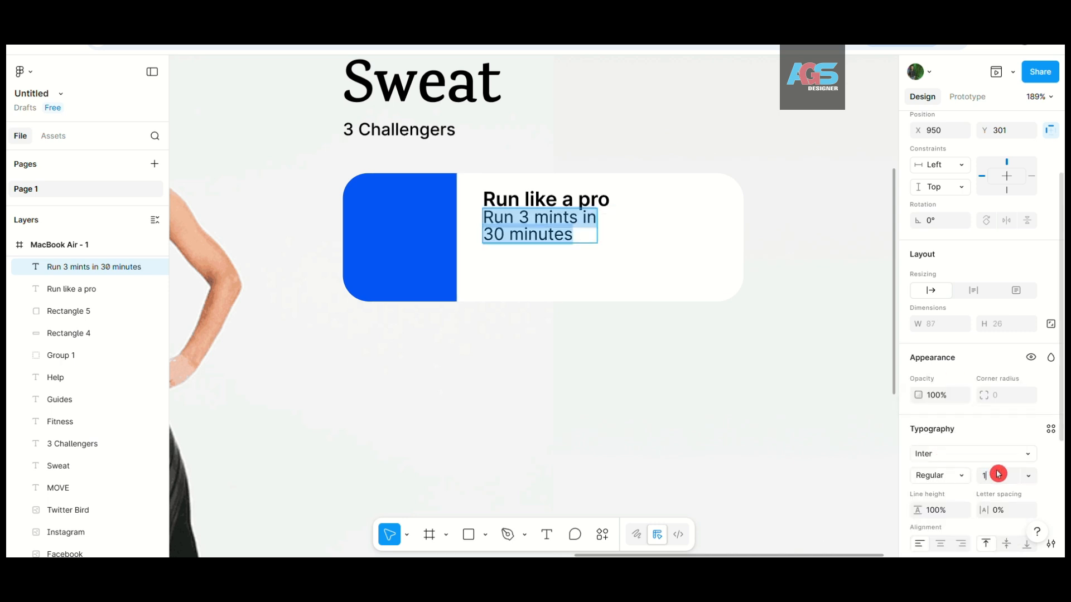
key(Return)
scroll(560, 253, down, 4)
scroll(565, 253, up, 5)
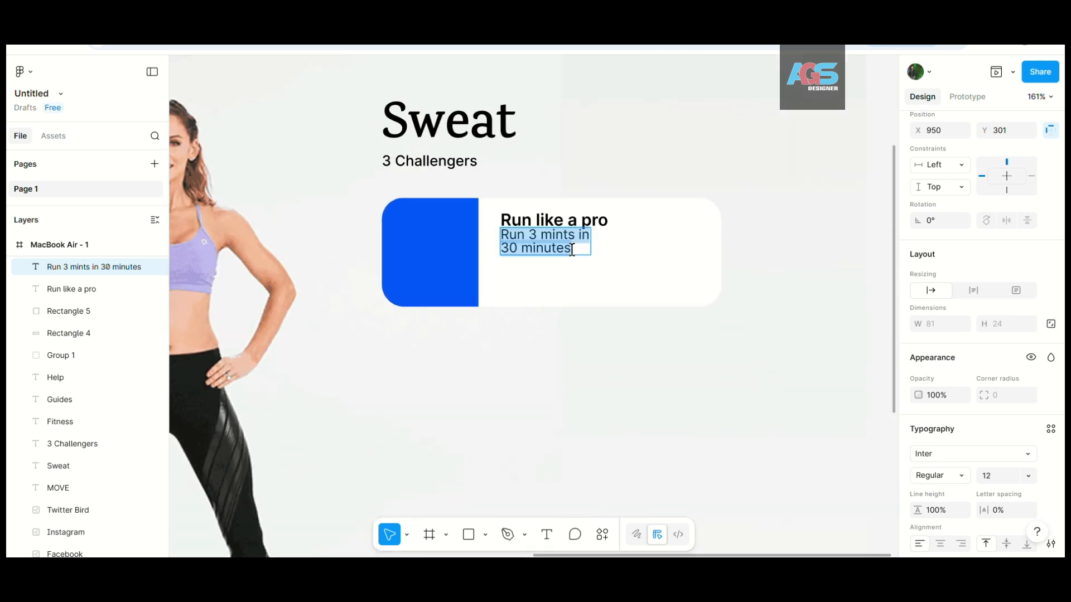
- Move the Run 3 mints in 30 minutes text 10 px down and set its line height to 120%
key(Escape)
key(shift+Down)
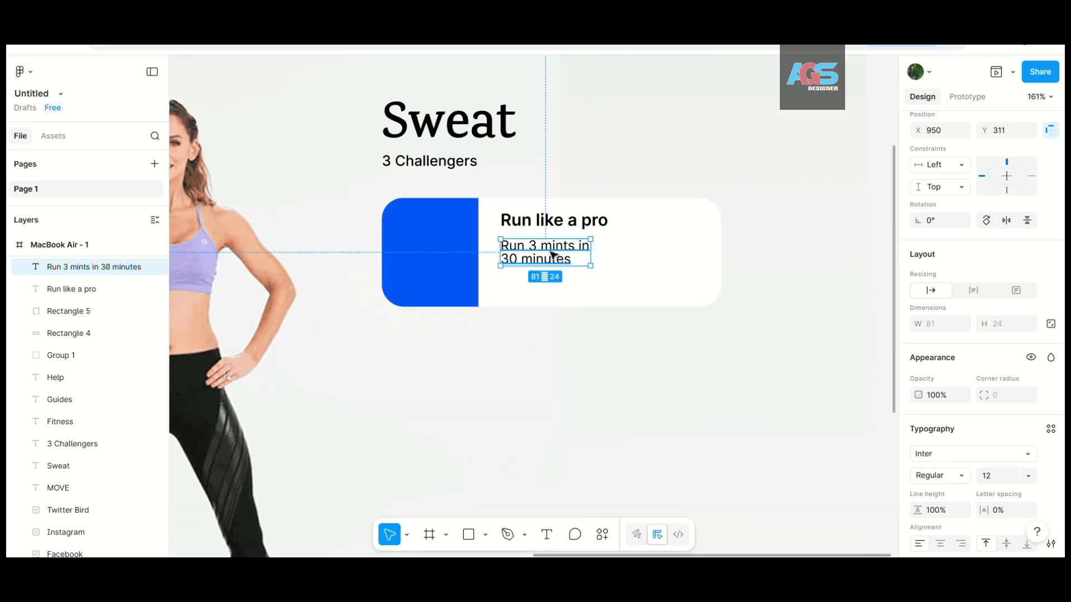
click(946, 510)
text(120)
key(Return)
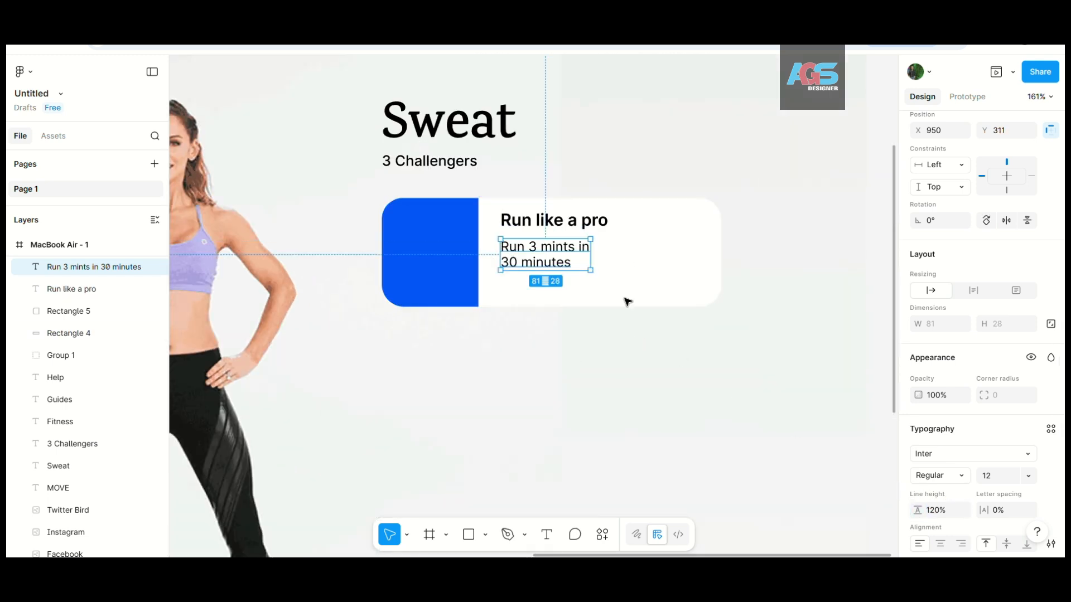
- Set the Run like a pro heading to font size 20
click(573, 222)
click(1014, 477)
text(20)
key(Return)
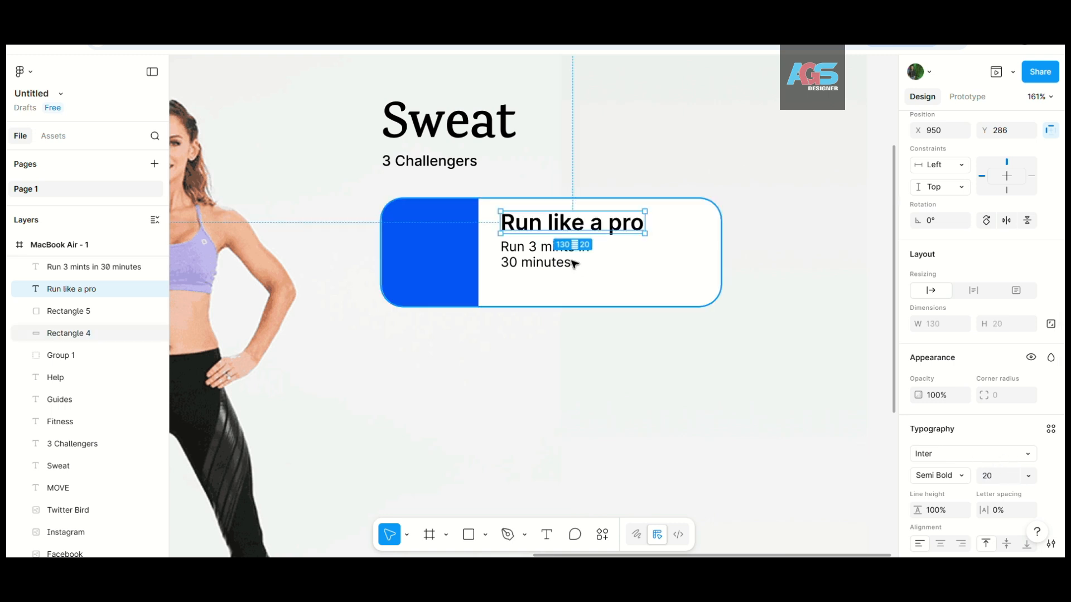
- Position the Run 3 mints in 30 minutes text just under the heading and set its font size to 10
scroll(436, 240, down, 4)
scroll(456, 234, up, 3)
key(Escape)
drag(514, 273, 513, 259)
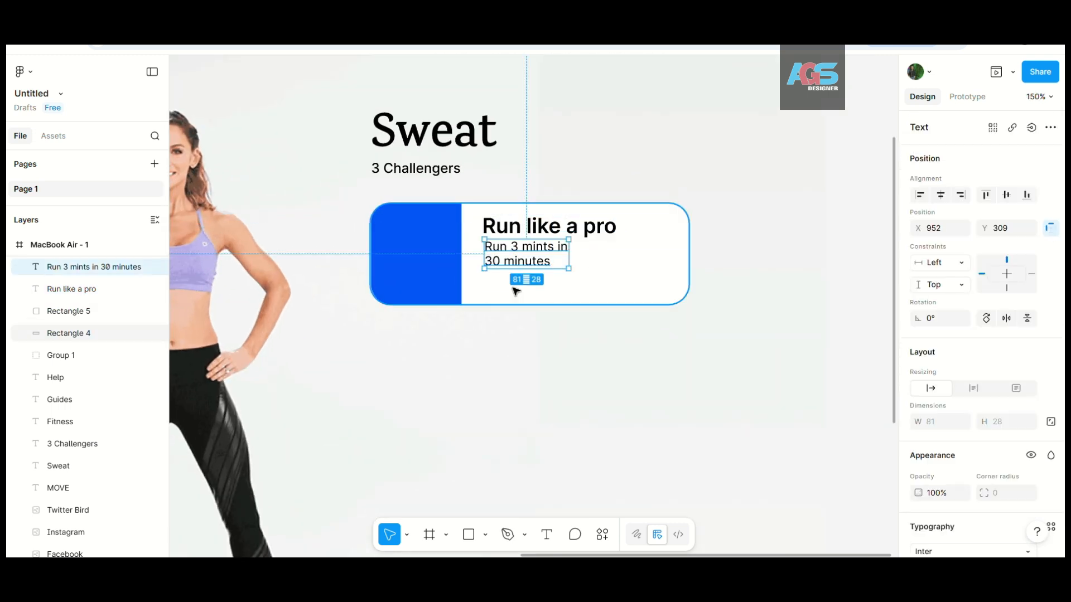
scroll(973, 467, down, 3)
click(999, 440)
text(1)
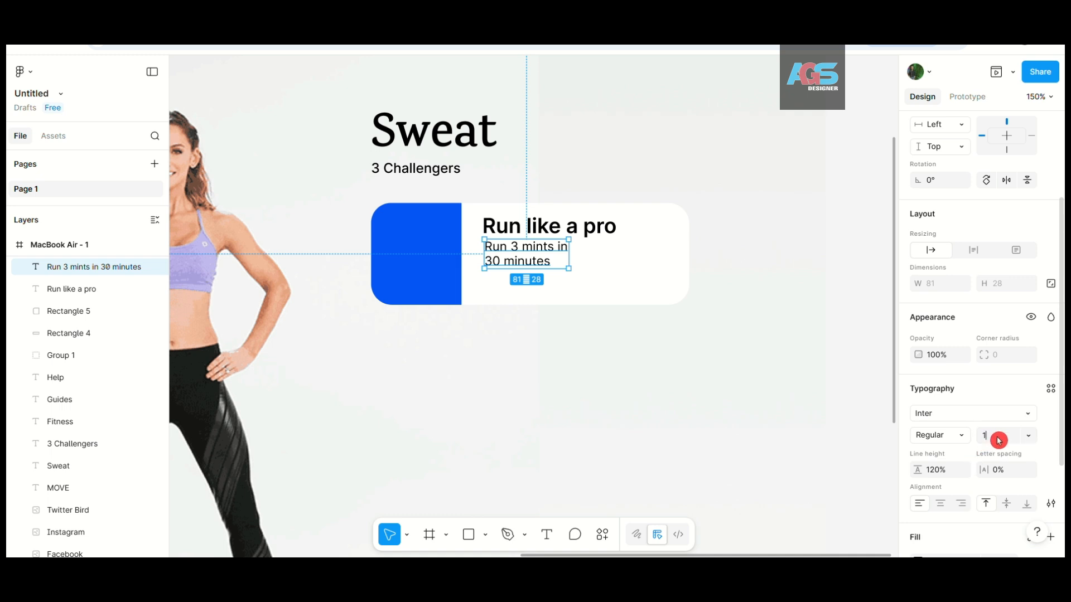
text(0)
key(Return)
click(554, 391)
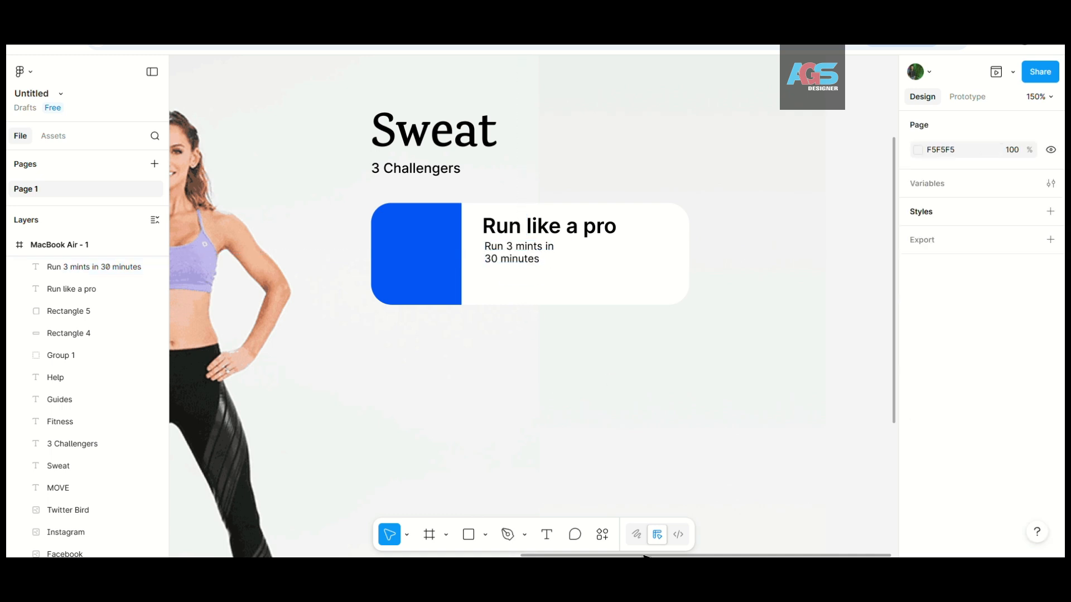
- Draw a rectangle about 64 by 15 near the card's lower-right corner, round its corners to about 3, and fill it black
scroll(641, 312, up, 5)
mouse_move(598, 264)
mouse_down()
mouse_move(691, 292)
mouse_move(581, 279)
mouse_move(631, 267)
mouse_up()
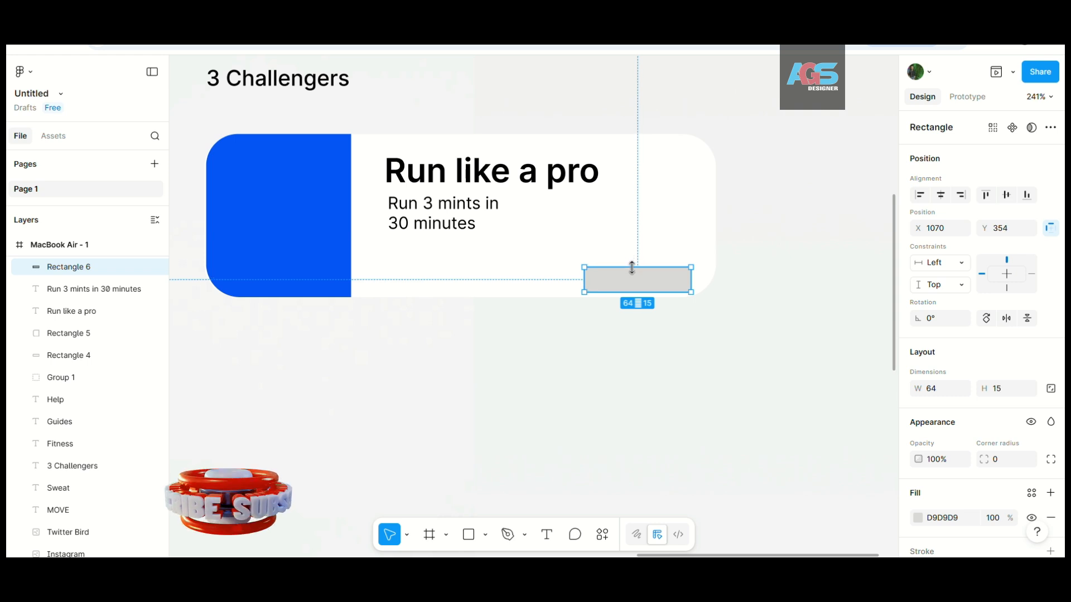
scroll(601, 285, up, 3)
scroll(601, 285, up, 2)
drag(576, 242, 579, 249)
click(917, 517)
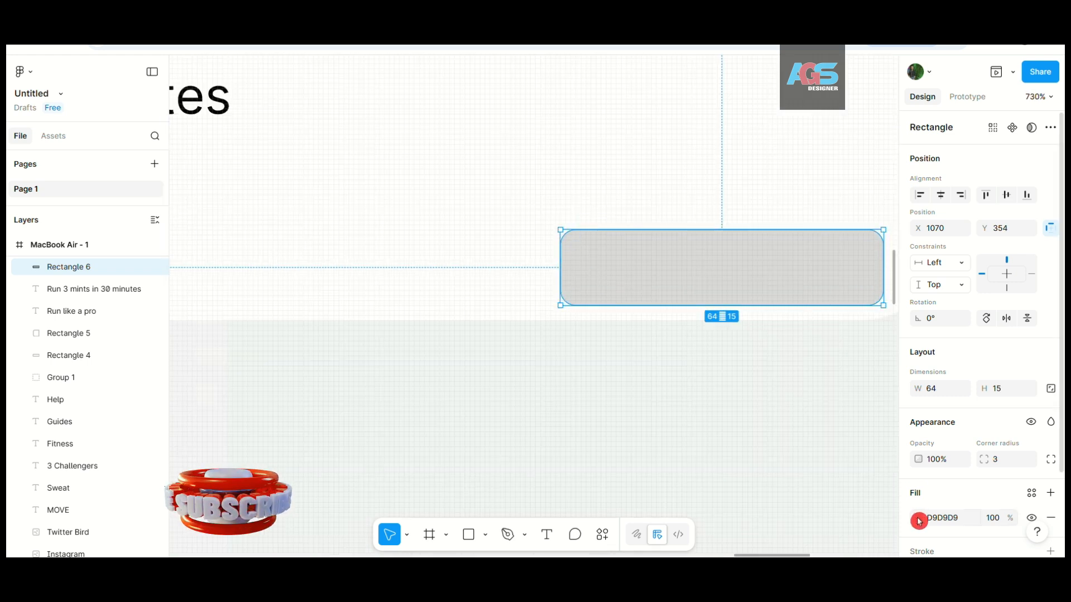
drag(780, 391, 711, 466)
- Add the white text START and place it inside the black rectangle
click(546, 534)
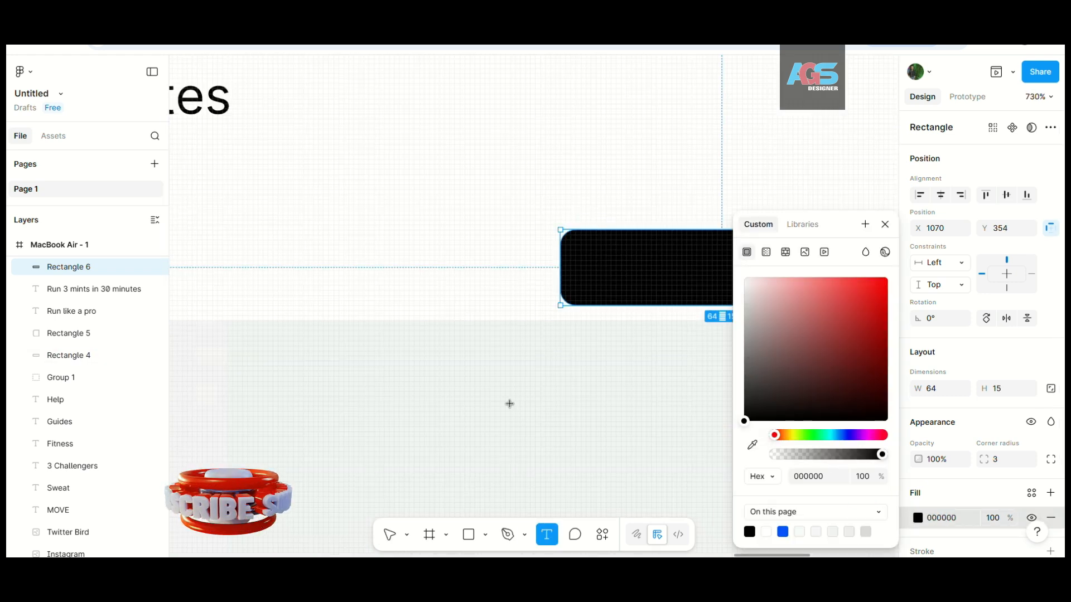
scroll(504, 403, down, 2)
click(579, 311)
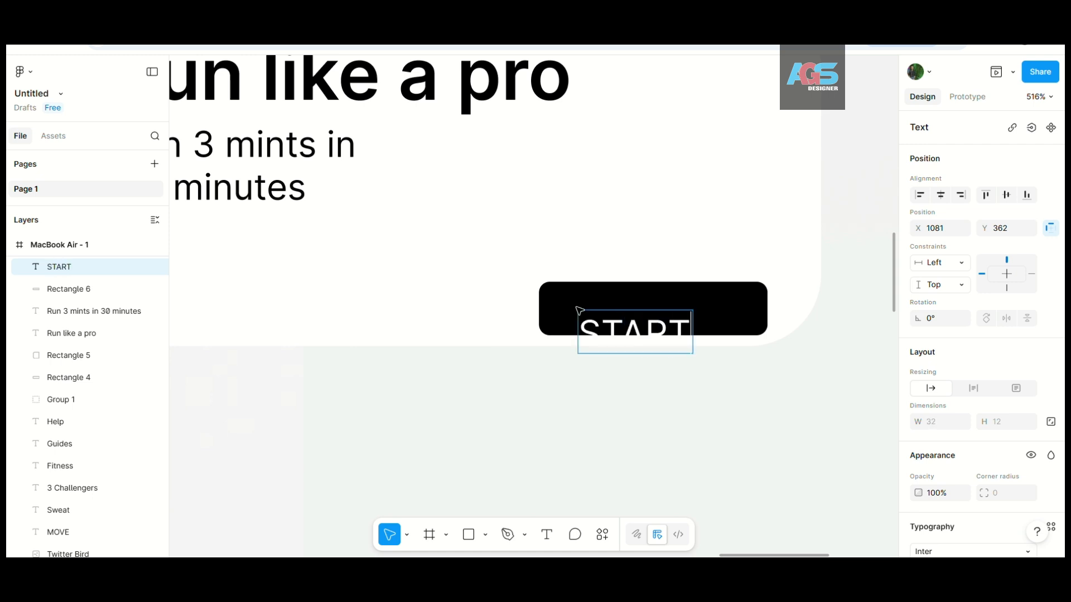
drag(641, 332, 656, 310)
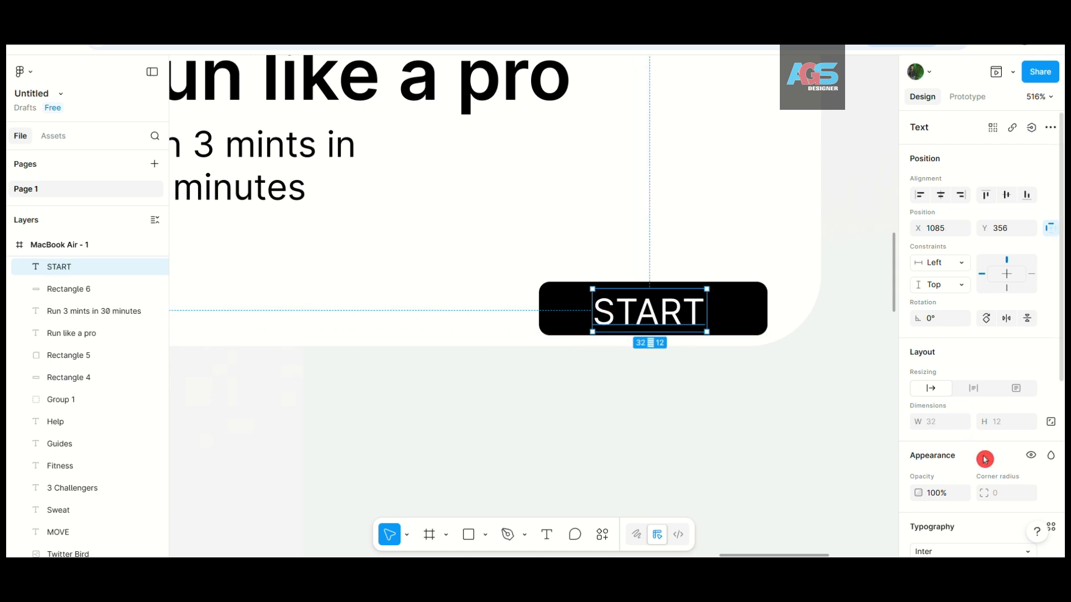
- Set the START text to font size 8
scroll(993, 457, down, 3)
click(1004, 439)
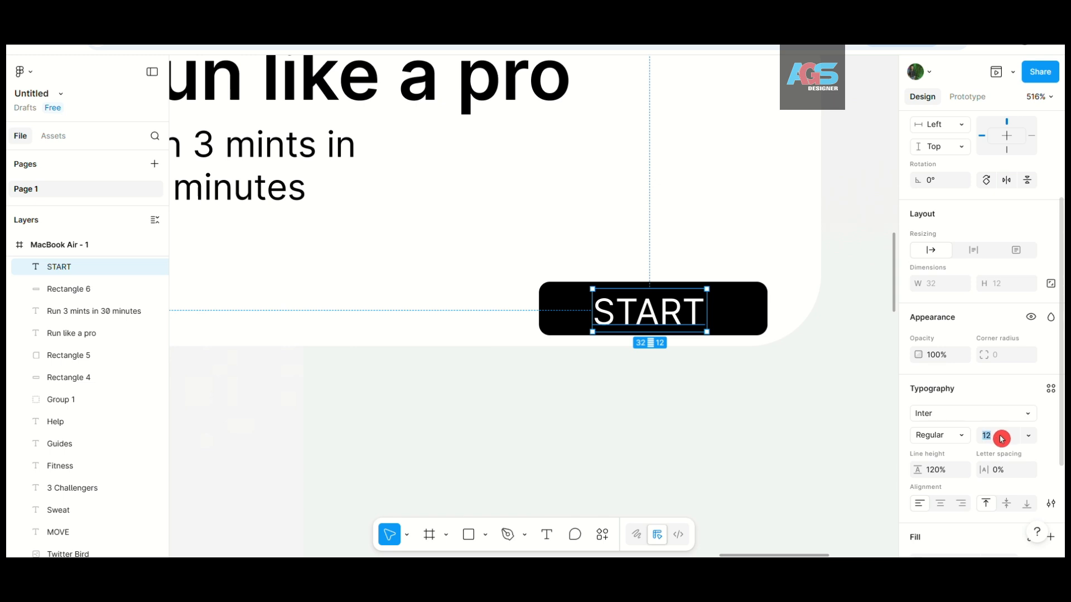
scroll(518, 349, down, 10)
click(714, 385)
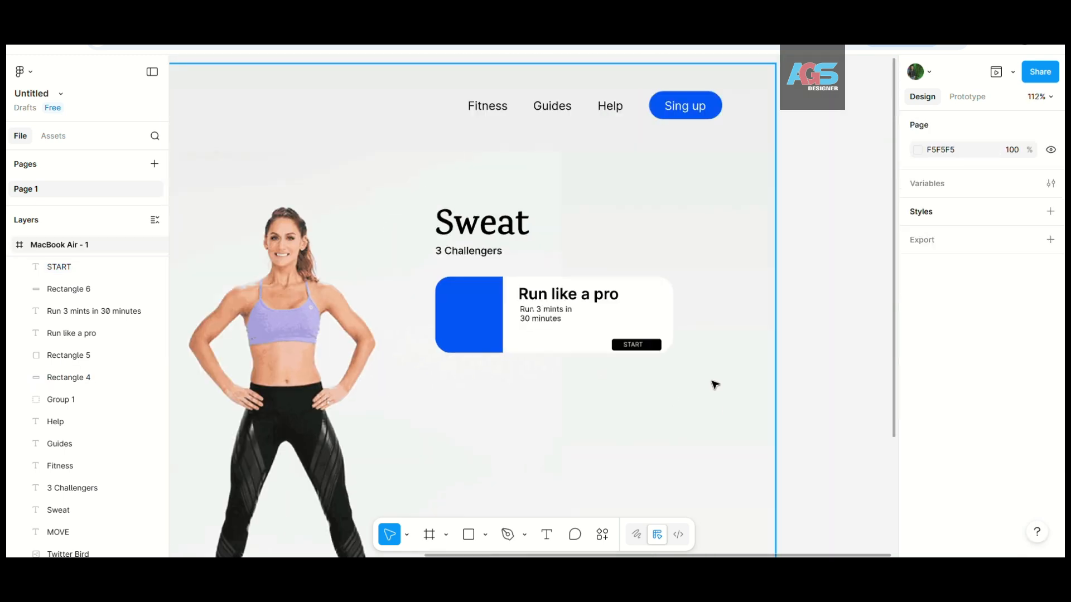
scroll(714, 385, down, 6)
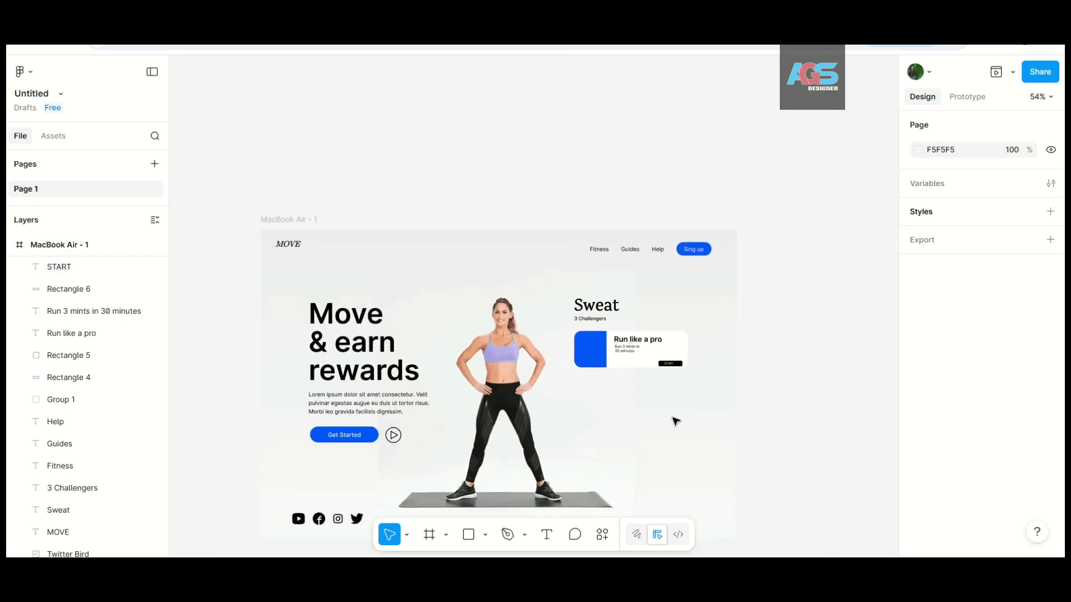
- Set the START text to font size 12
scroll(676, 422, up, 8)
click(649, 246)
click(997, 435)
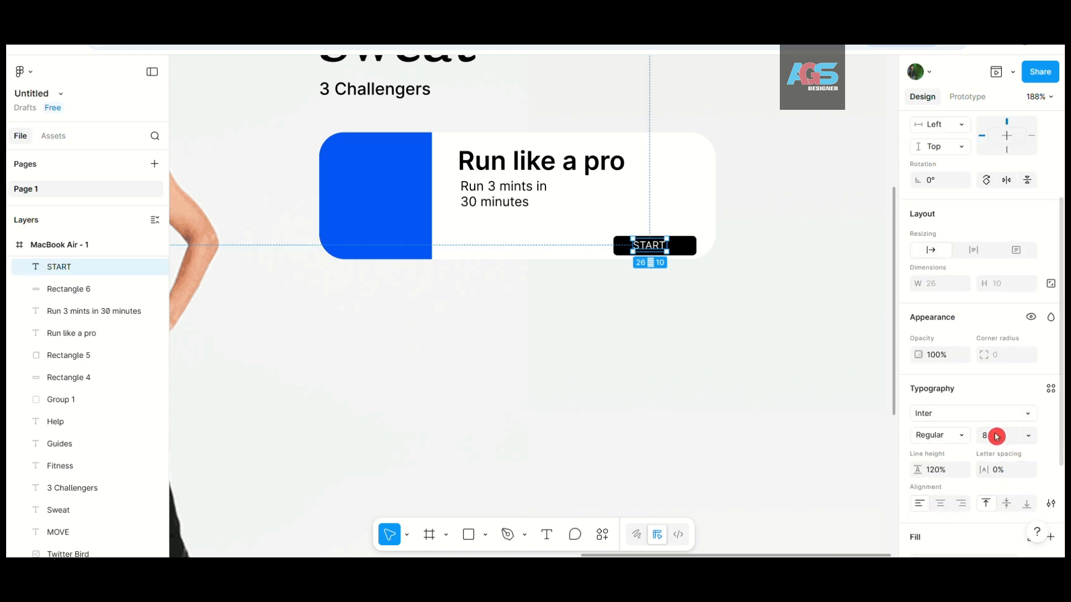
text(12)
key(Return)
- Enlarge the black button rectangle to about 82 by 23 and increase its corner radius to about 6
click(626, 247)
scroll(636, 249, up, 2)
drag(658, 230, 595, 227)
scroll(574, 232, up, 3)
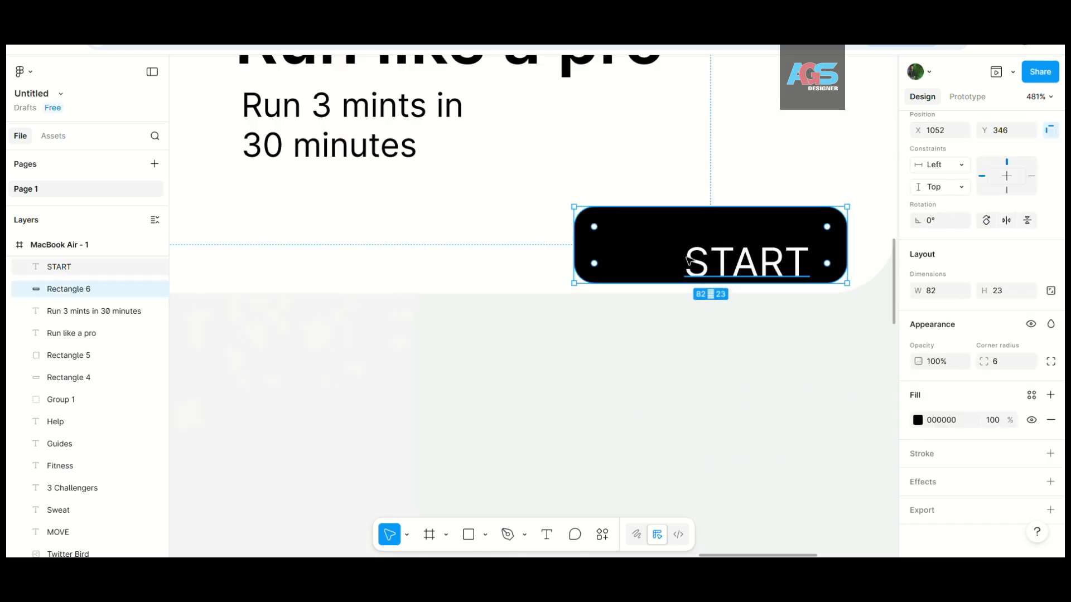
- Centre the START text horizontally and vertically on the black button rectangle
shift+click(717, 260)
scroll(967, 236, up, 2)
click(999, 201)
click(940, 194)
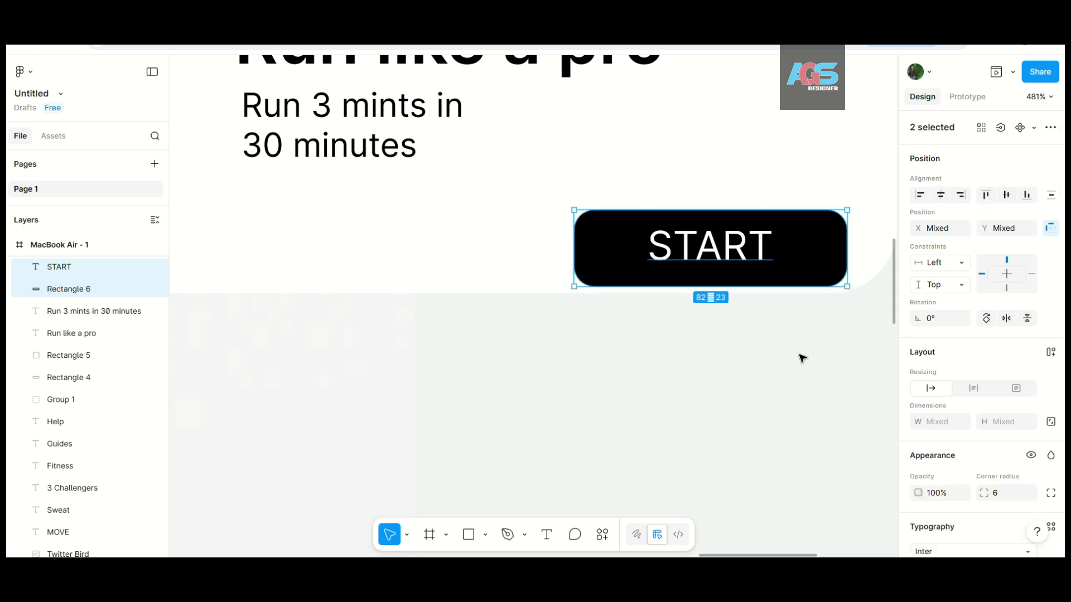
scroll(711, 236, down, 1)
click(675, 363)
scroll(641, 363, down, 10)
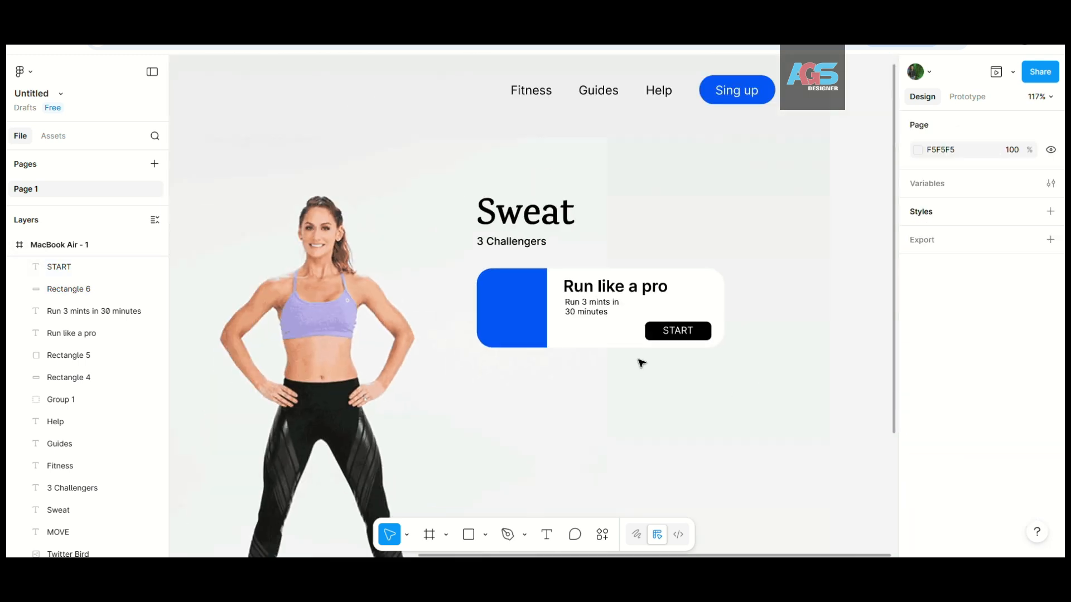
scroll(618, 325, down, 1)
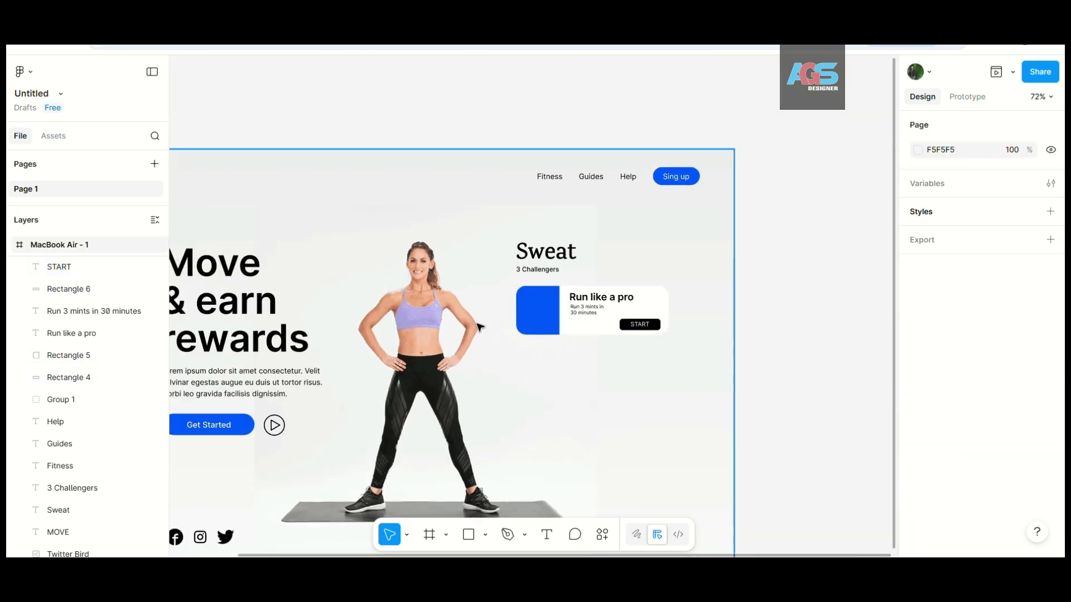
- Run the Icons8 plugin and search its icons for run
scroll(480, 327, up, 1)
click(600, 542)
click(445, 351)
scroll(301, 307, down, 2)
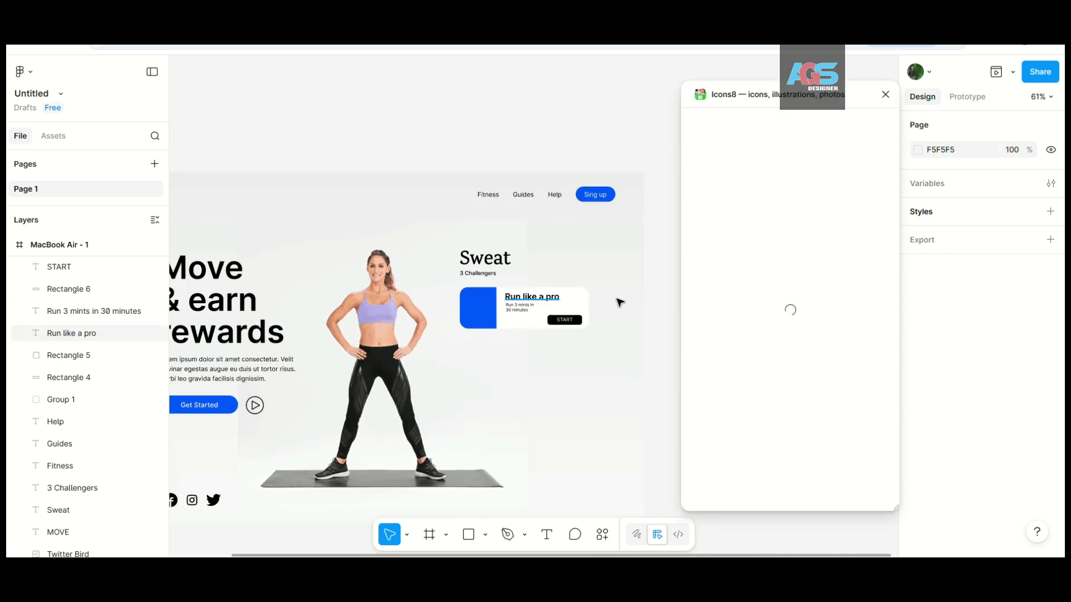
scroll(610, 305, up, 2)
click(743, 218)
text(run)
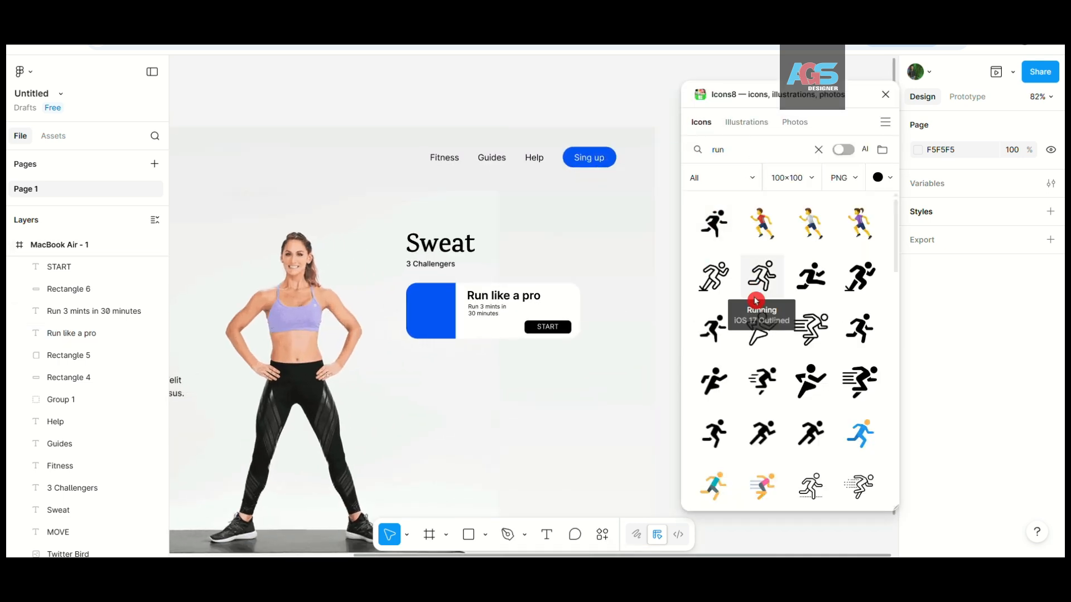
- Choose the Running icon in the Mini Stickers style and place it over the card's blue rectangle
scroll(755, 301, down, 10)
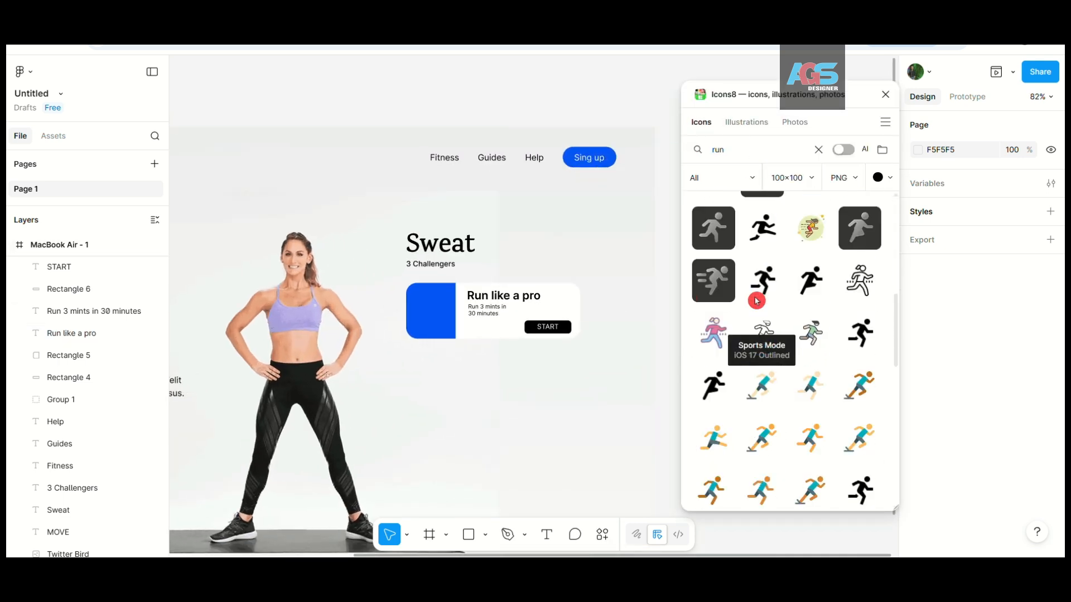
scroll(751, 324, down, 5)
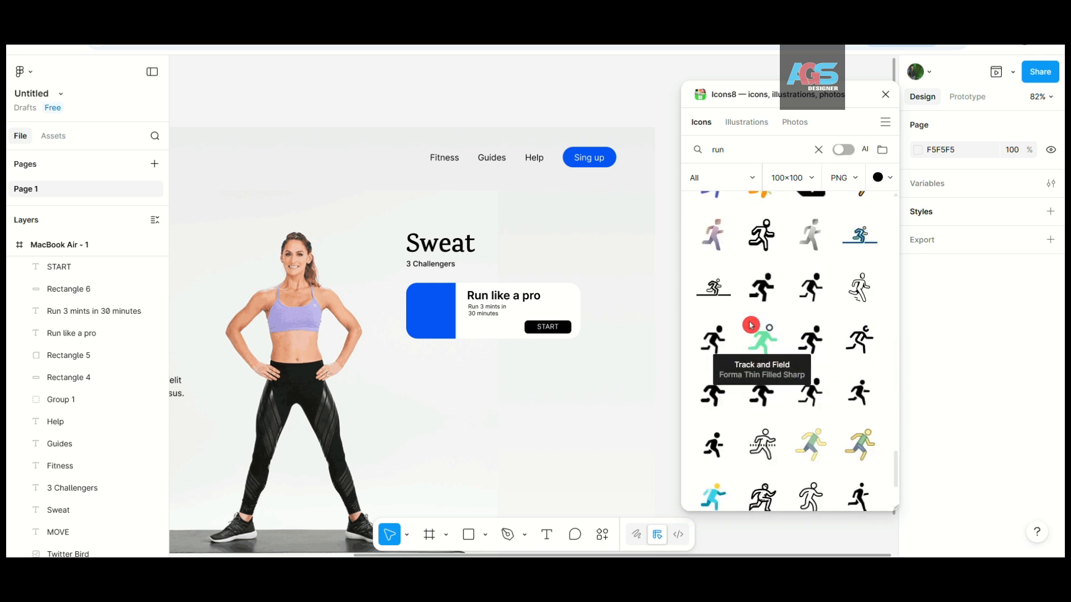
drag(762, 229, 686, 247)
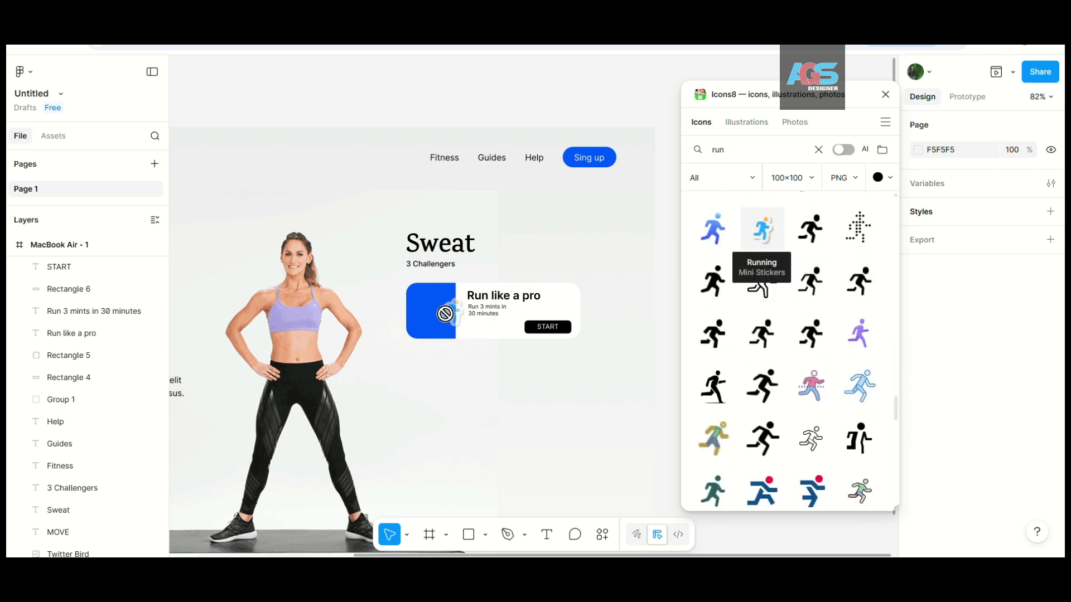
drag(445, 313, 399, 463)
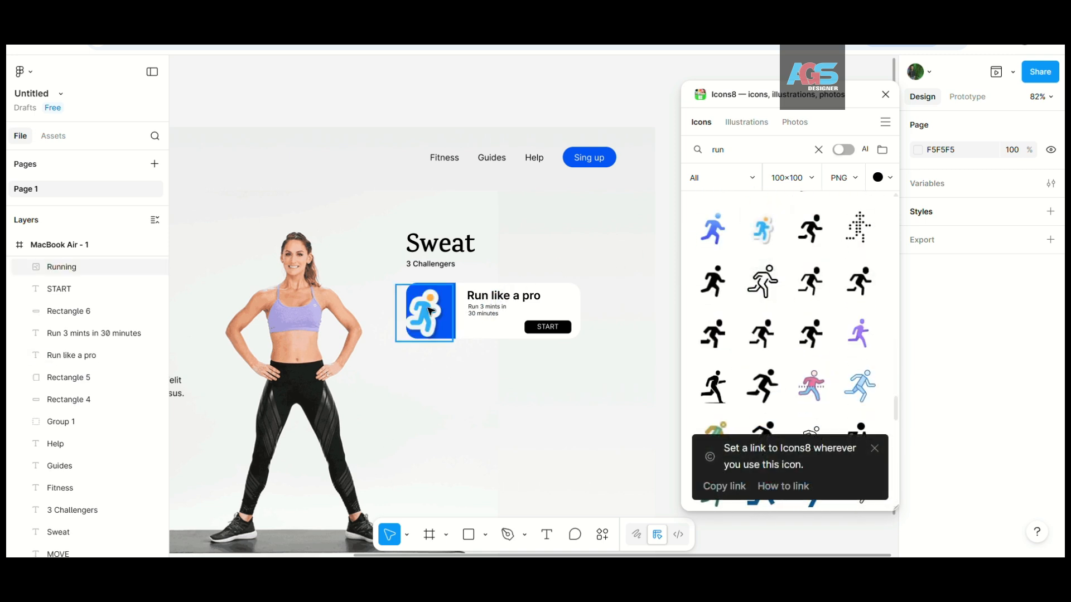
- Flip the running icon horizontally, resize it to about 58 by 58 within the blue rectangle, and close the icon plugin
drag(456, 340, 407, 319)
scroll(437, 313, up, 5)
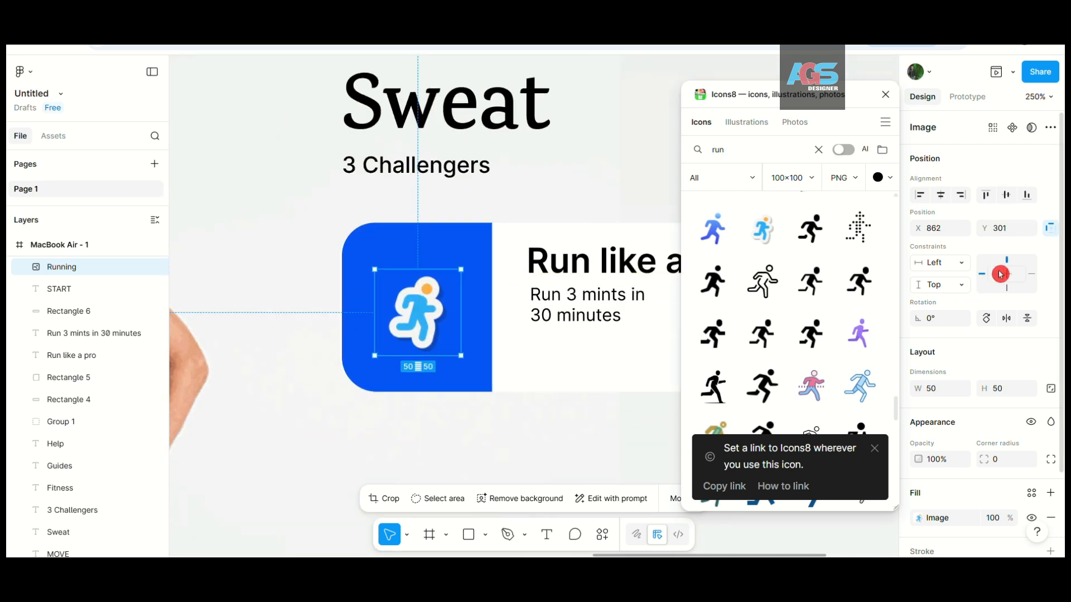
click(1006, 319)
drag(461, 356, 468, 362)
scroll(357, 377, down, 5)
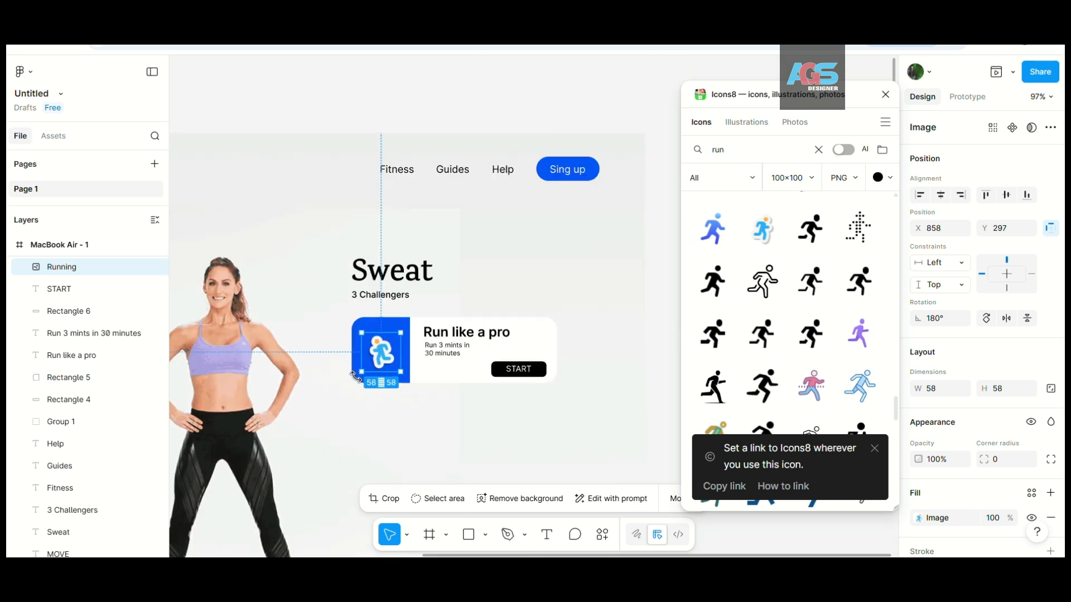
scroll(355, 375, down, 3)
click(885, 94)
click(693, 277)
scroll(693, 277, down, 4)
scroll(595, 335, up, 5)
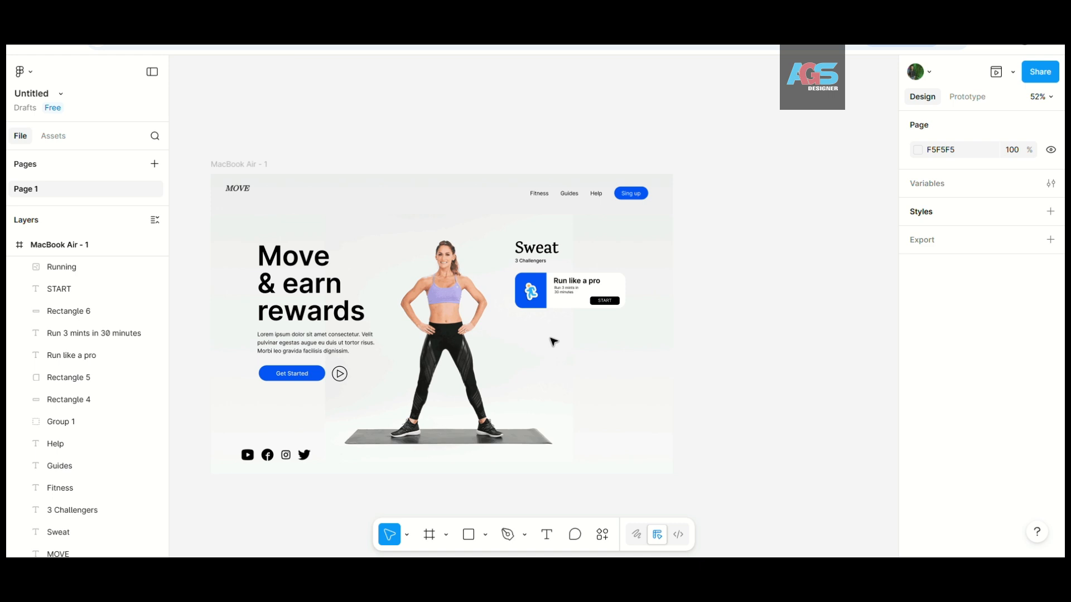
- Select the whole Run like a pro card and make two evenly spaced copies below it
scroll(613, 300, up, 4)
drag(694, 356, 433, 254)
alt+drag(491, 282, 492, 370)
key(ctrl+d)
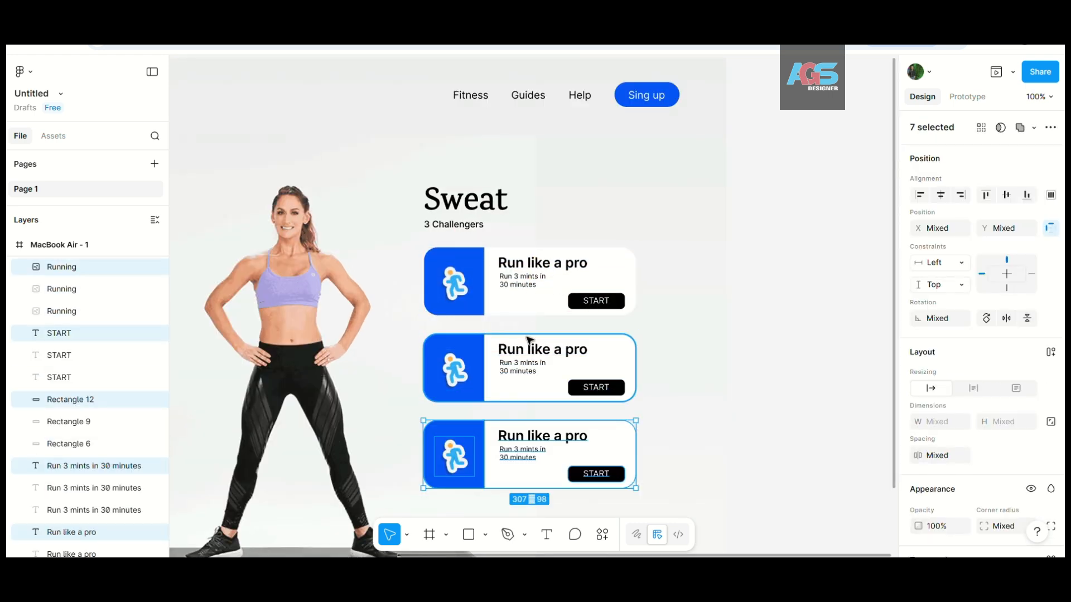
scroll(638, 337, down, 2)
click(658, 402)
scroll(533, 341, up, 3)
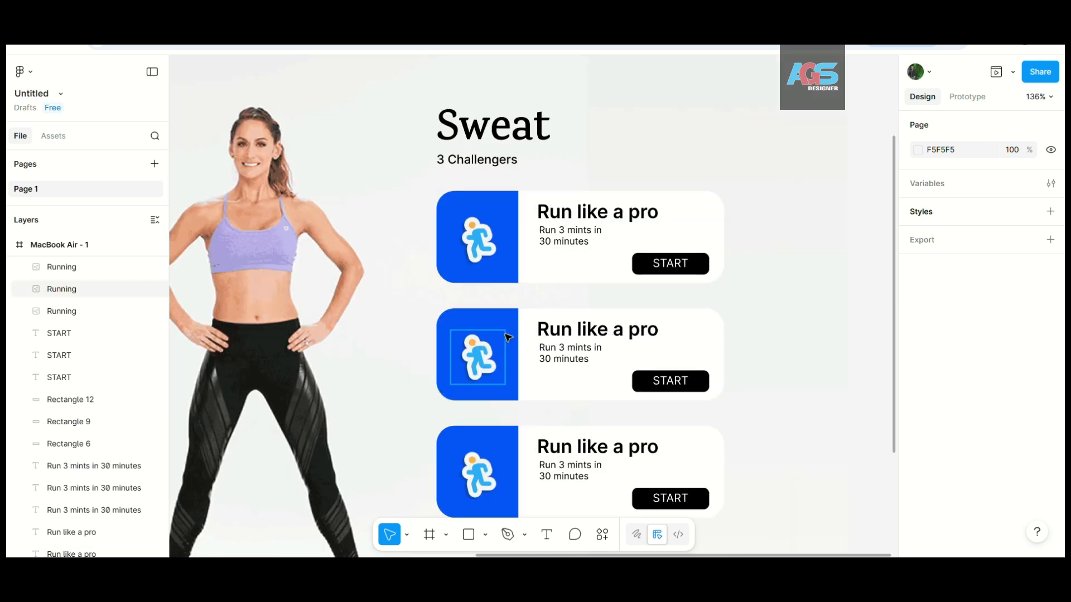
- Delete the running icons from the second and third cards
click(480, 351)
key(Delete)
click(480, 455)
key(Delete)
- Recolor the second card's icon rectangle purple and the third card's icon rectangle orange (FF6A07)
click(477, 357)
click(918, 420)
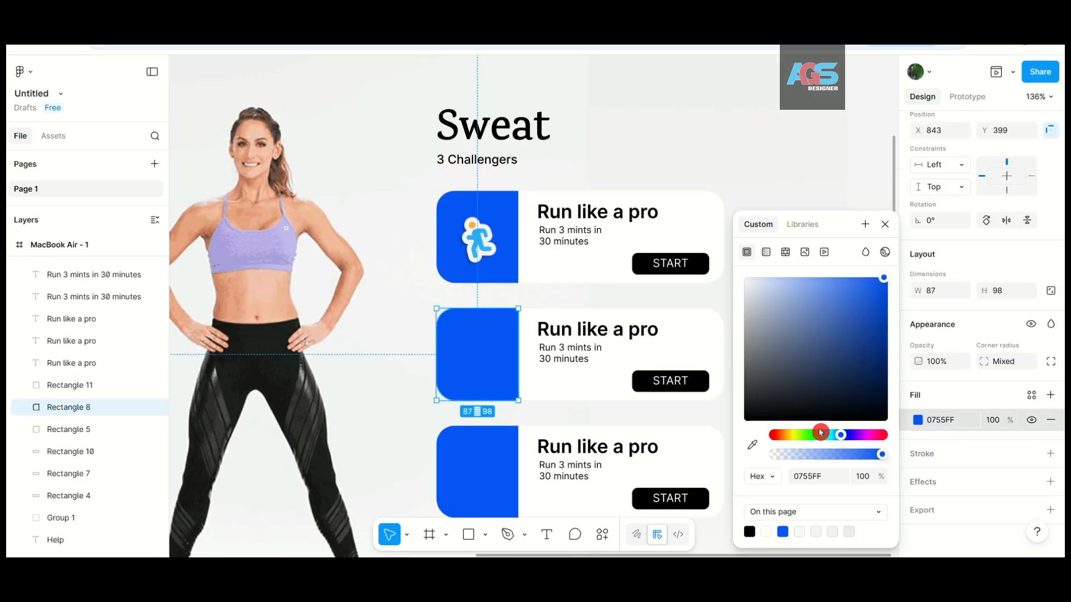
drag(840, 435, 861, 435)
click(477, 471)
click(918, 420)
click(782, 437)
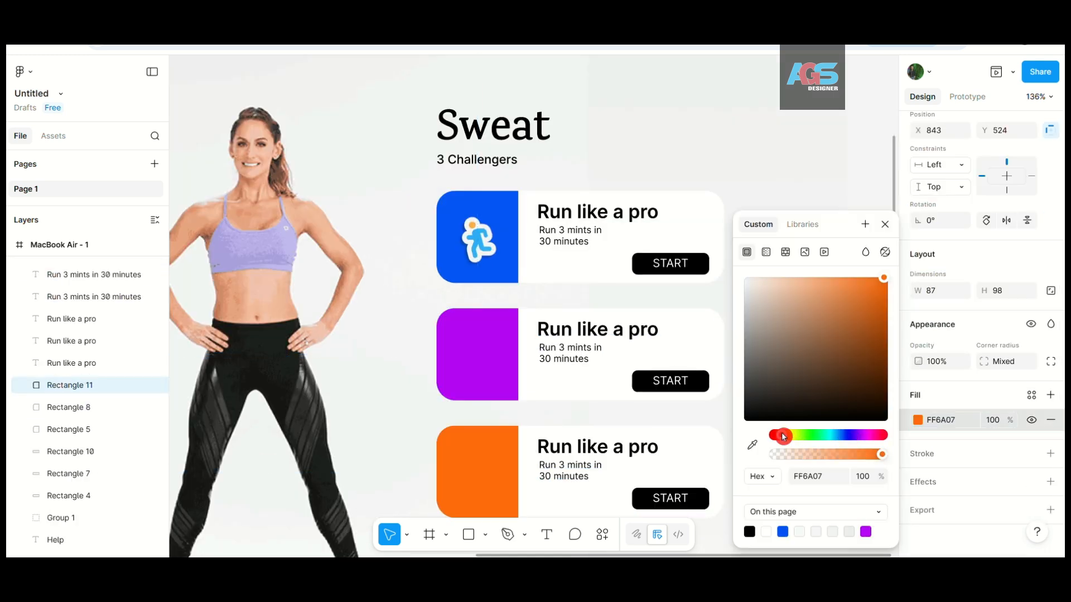
click(703, 412)
- Change the second card's title to SKY Walker and the third card's title to Burn Hard
double_click(606, 330)
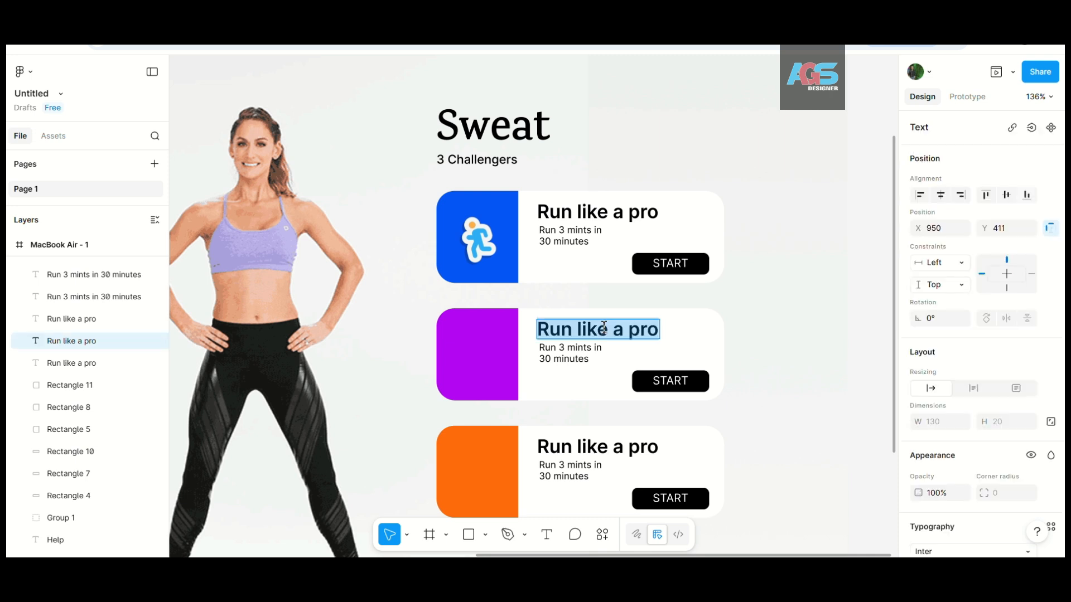
text(SKY Walker)
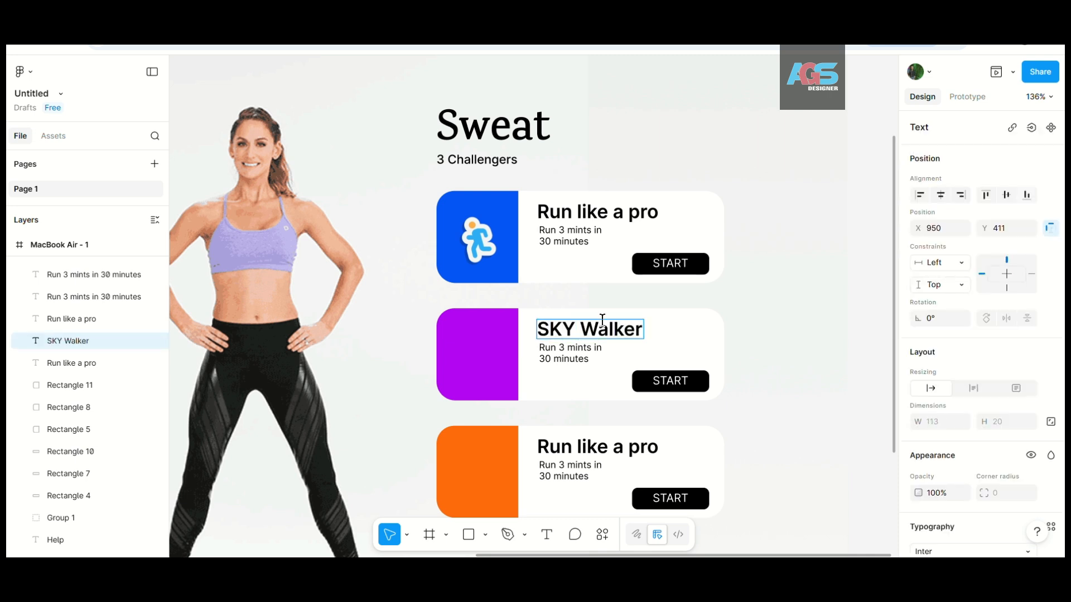
double_click(591, 446)
click(591, 446)
text(Burn Hard)
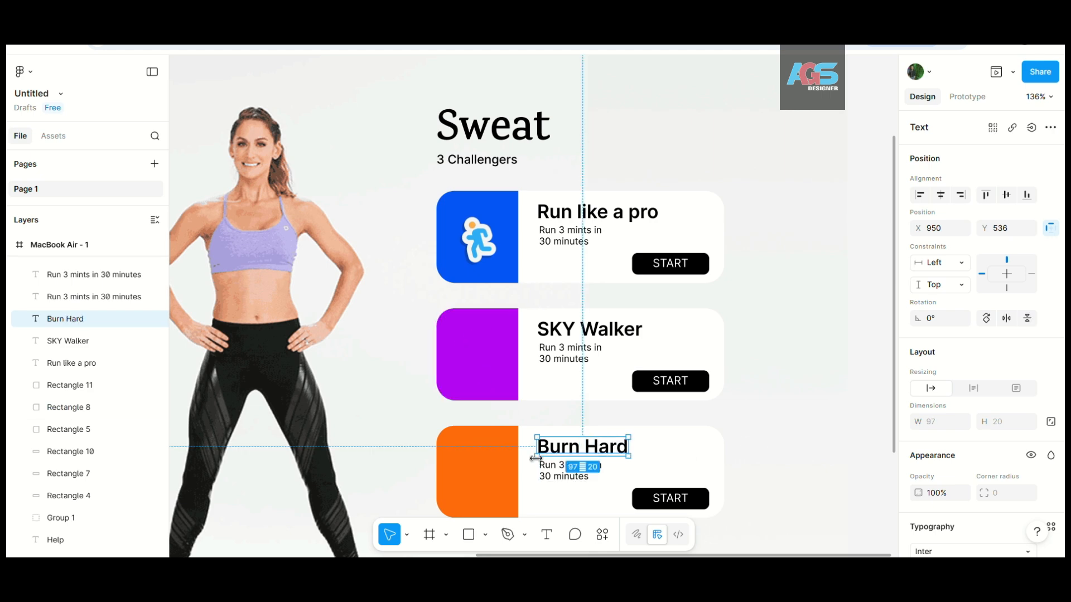
- Search the Icons8 plugin for SKY Walker, using the text copied from the second card's title
click(602, 534)
click(477, 351)
double_click(452, 324)
key(ctrl+c)
double_click(718, 154)
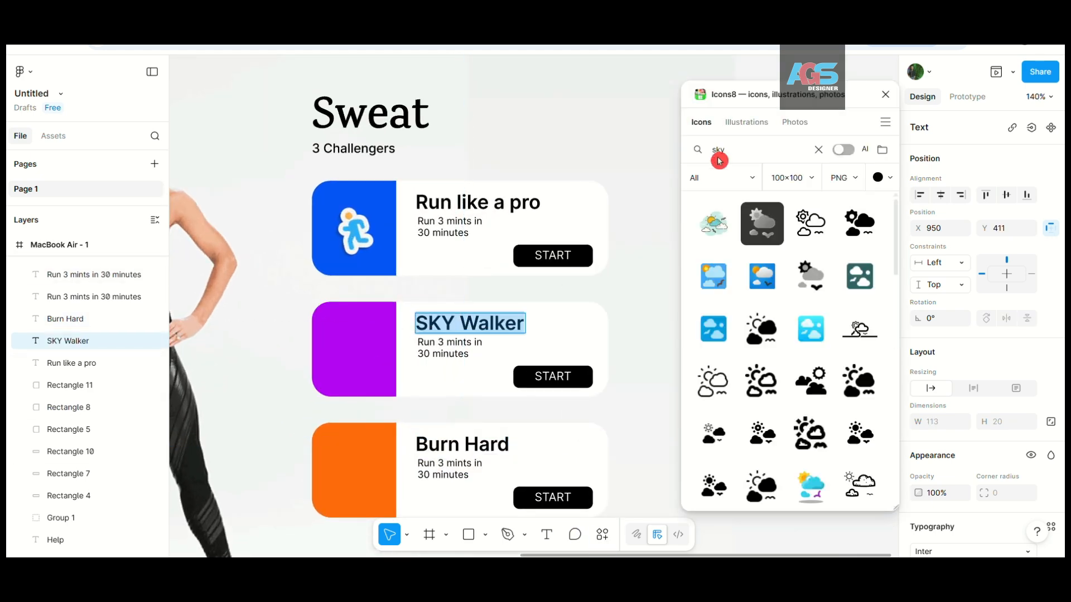
key(ctrl+v)
scroll(760, 358, down, 4)
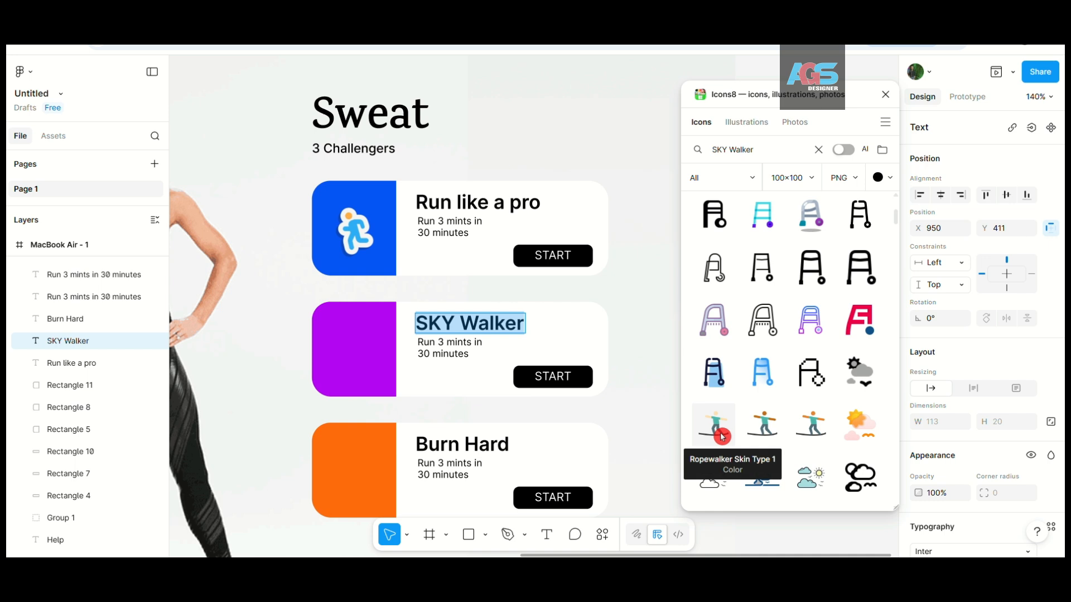
- Place the Ropewalker Skin Type 4 icon on the second card's purple rectangle and resize it to fit inside
drag(761, 423, 355, 344)
click(376, 363)
drag(397, 389, 358, 351)
click(378, 293)
- Search the icon plugin for Burn Hard using the third card's title and set the icon colour to white
scroll(378, 306, up, 2)
double_click(479, 417)
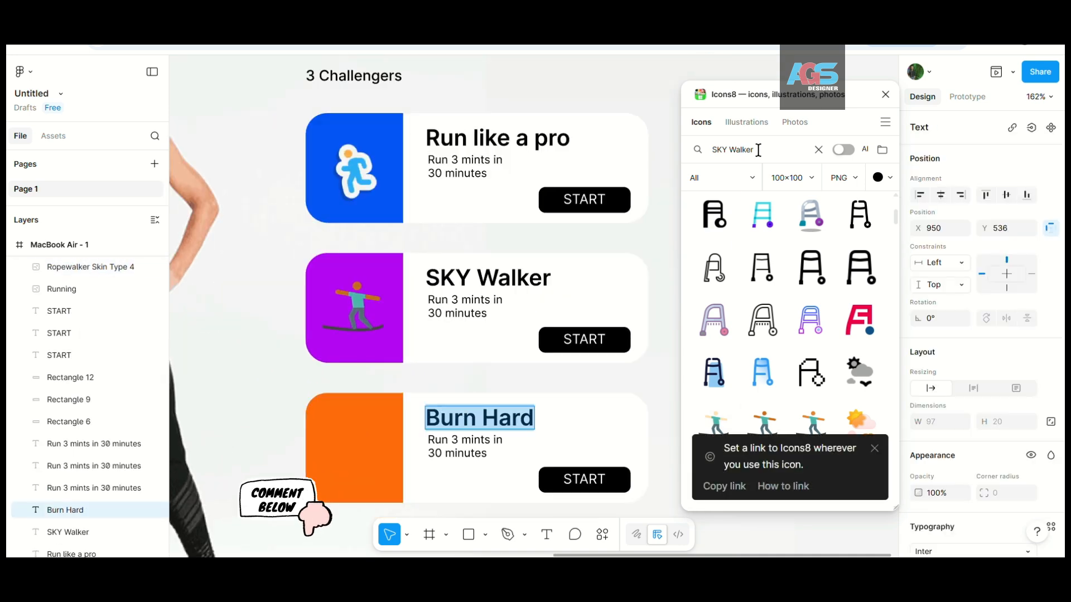
click(880, 178)
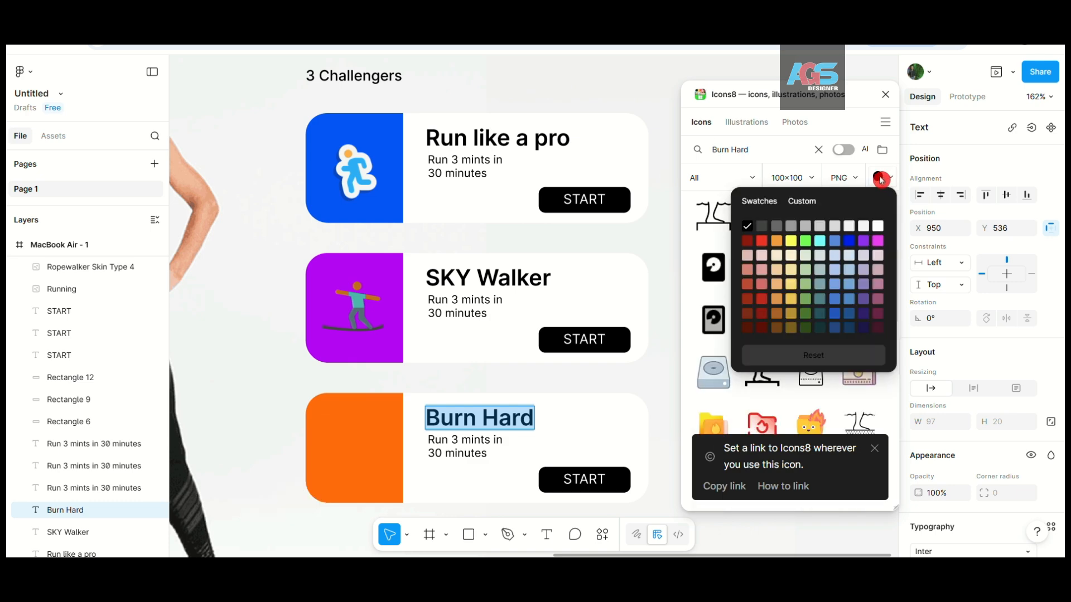
click(762, 240)
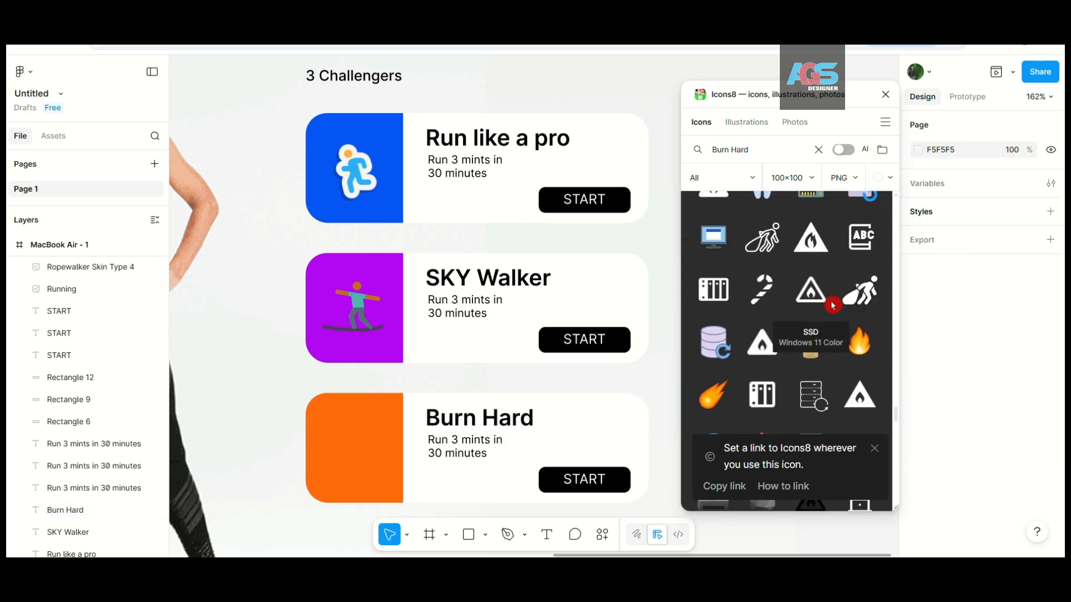
scroll(832, 309, up, 6)
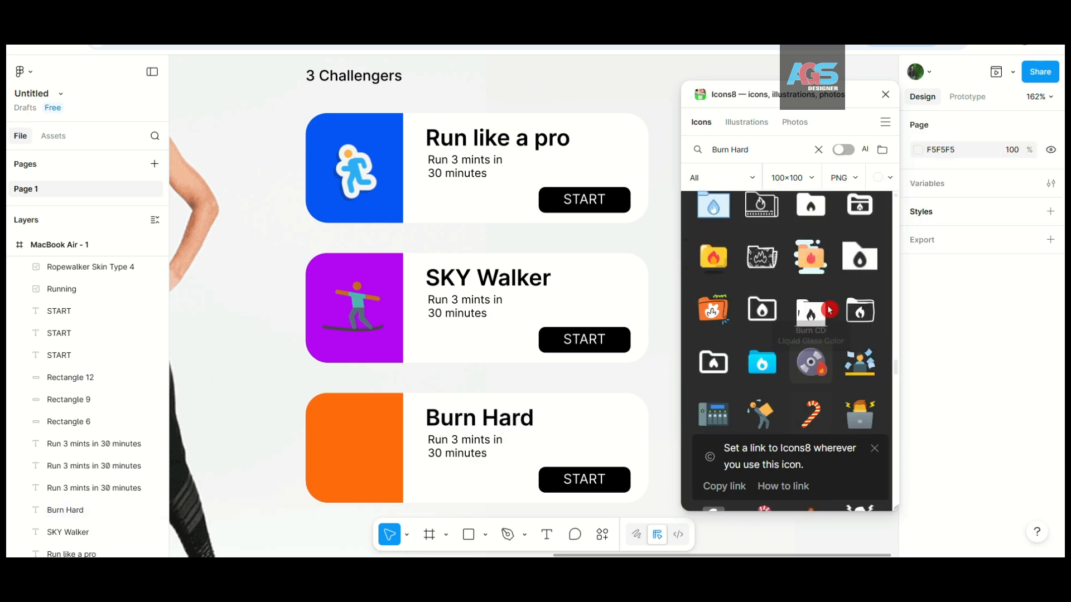
- Place the Burn CD icon on the third card, shrink it, and centre it on the orange rectangle
mouse_move(829, 313)
mouse_down()
mouse_move(814, 305)
mouse_move(354, 444)
mouse_move(369, 427)
mouse_up()
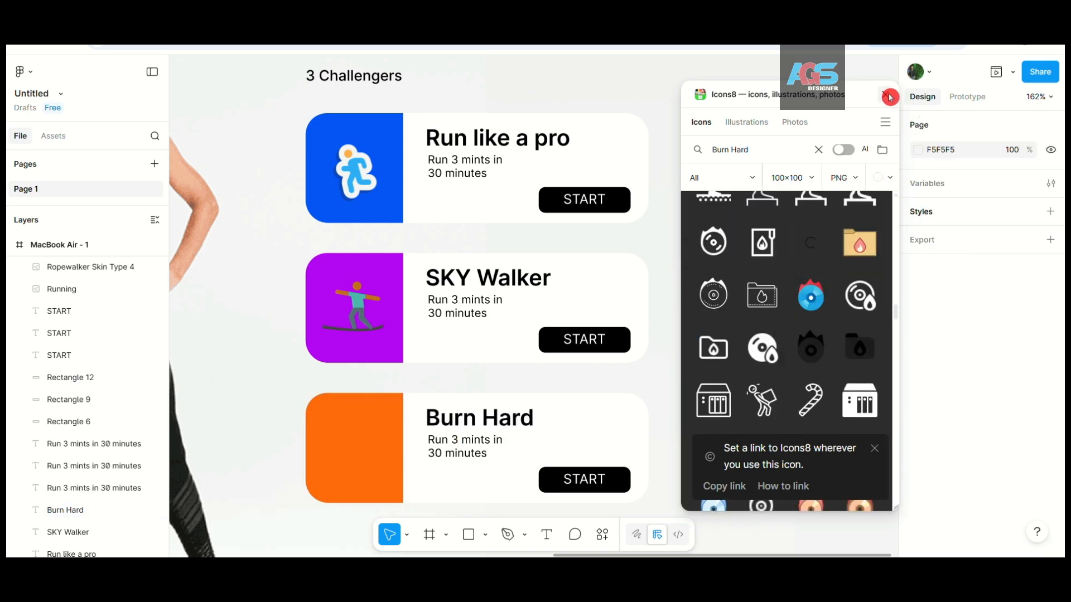
click(369, 427)
drag(407, 387, 384, 409)
drag(353, 443, 358, 447)
shift+click(392, 457)
click(1007, 191)
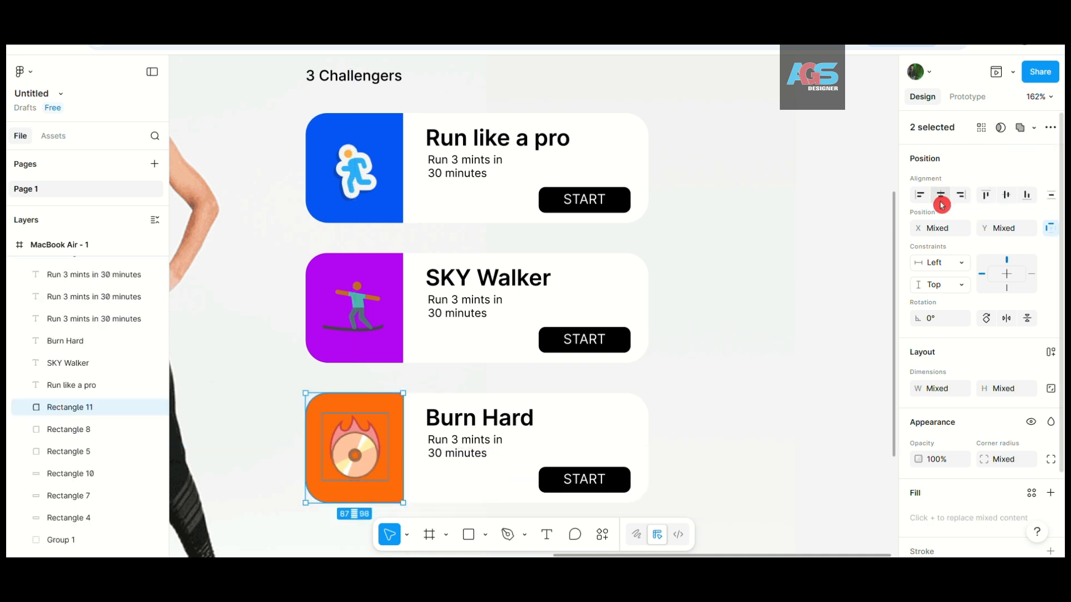
- Copy the MOVE logo text from the header to the lower-right corner of the MacBook Air frame
click(820, 361)
scroll(614, 362, down, 6)
scroll(335, 329, up, 1)
scroll(390, 184, down, 1)
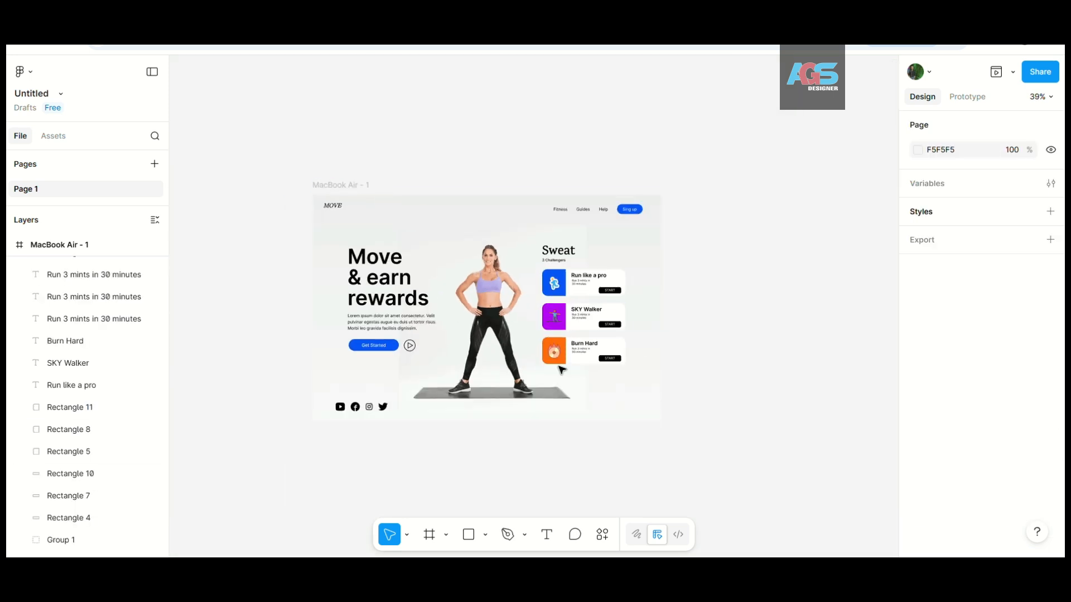
drag(337, 208, 613, 414)
- Change the copied MOVE text in the frame's lower-right corner to Move.ine
scroll(613, 413, up, 8)
drag(531, 348, 590, 353)
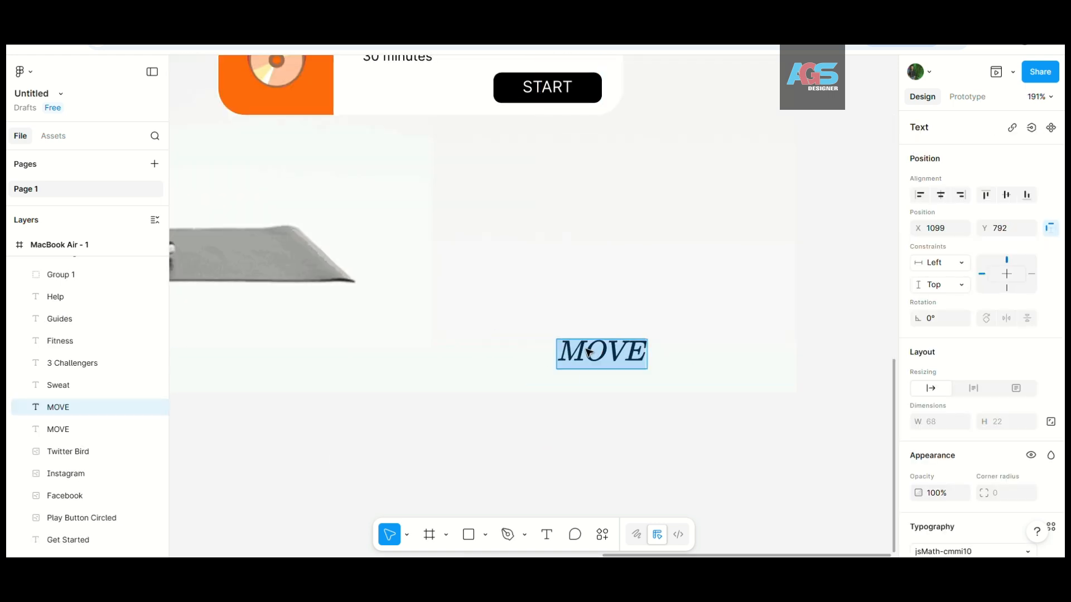
click(640, 352)
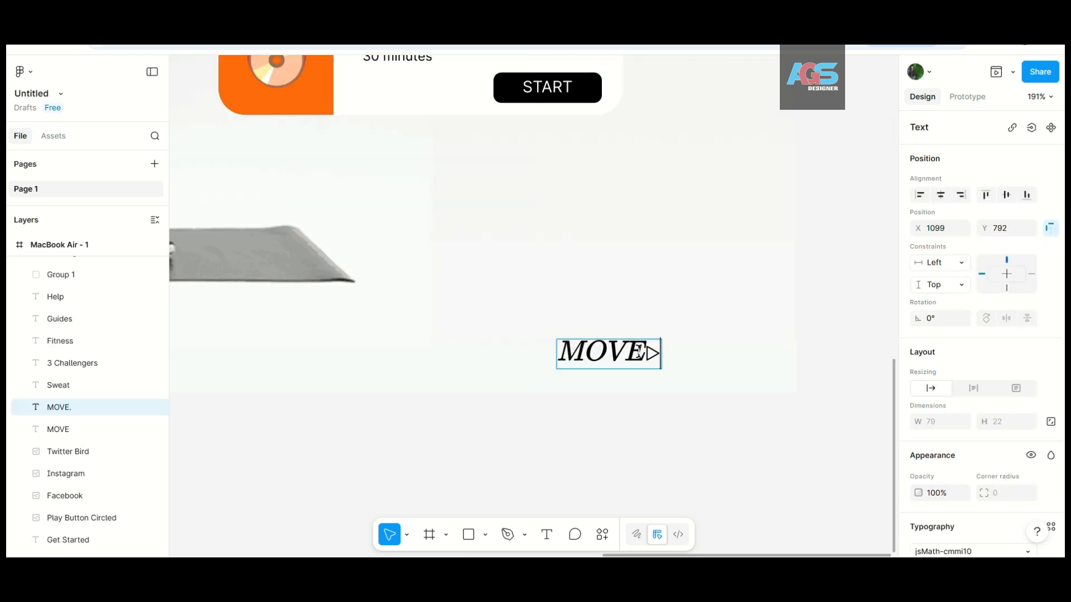
- Apply the jsMath-cmbx10 font to the Move.ine text
click(973, 551)
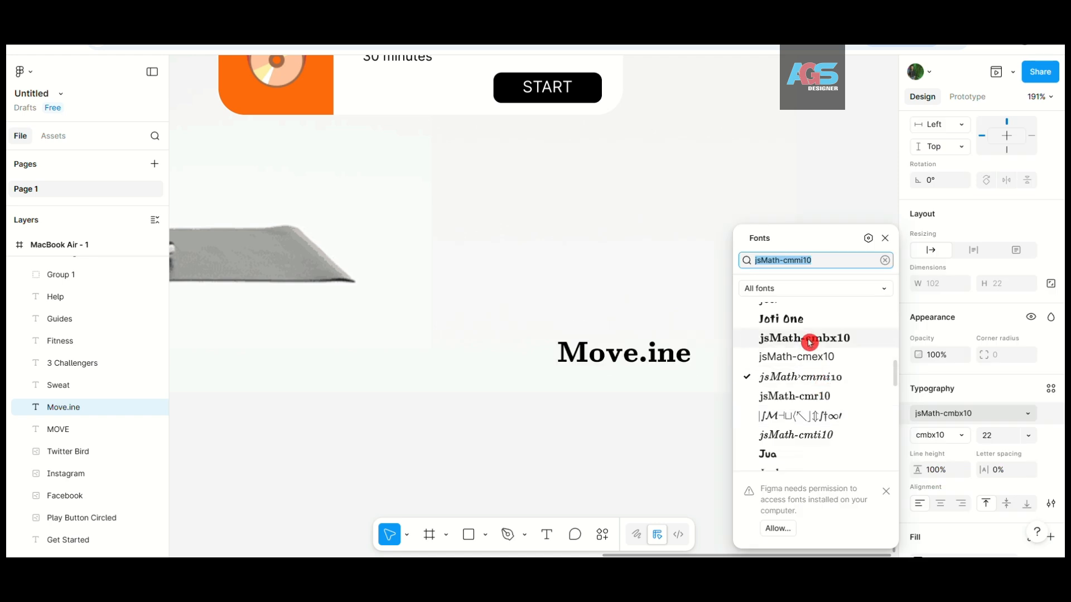
click(808, 338)
click(809, 338)
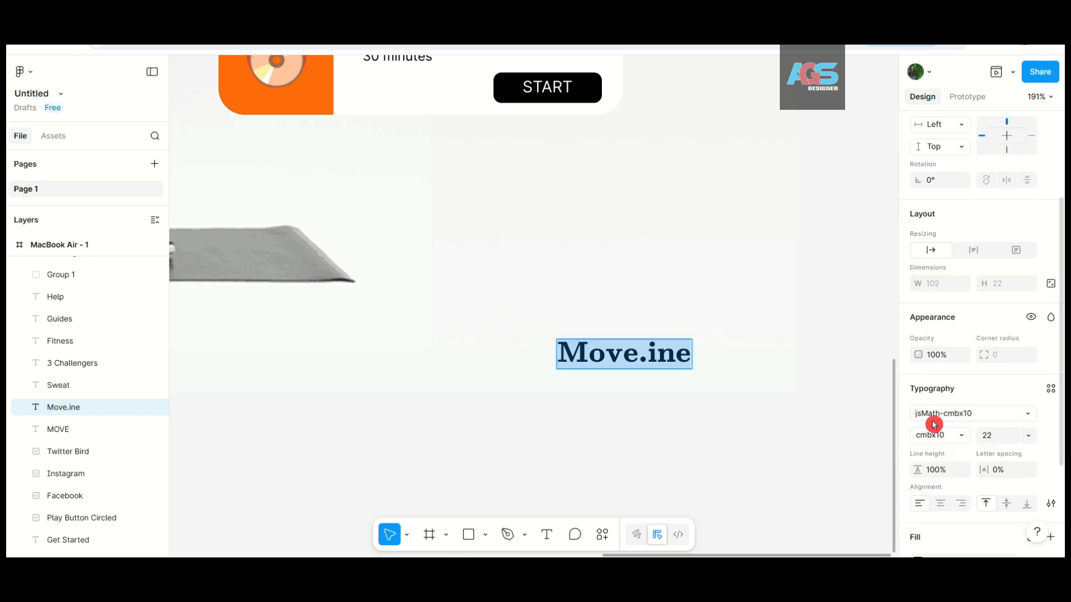
- Browse the font list and set the Move.ine text's font to Hannari
click(937, 414)
scroll(793, 377, up, 3)
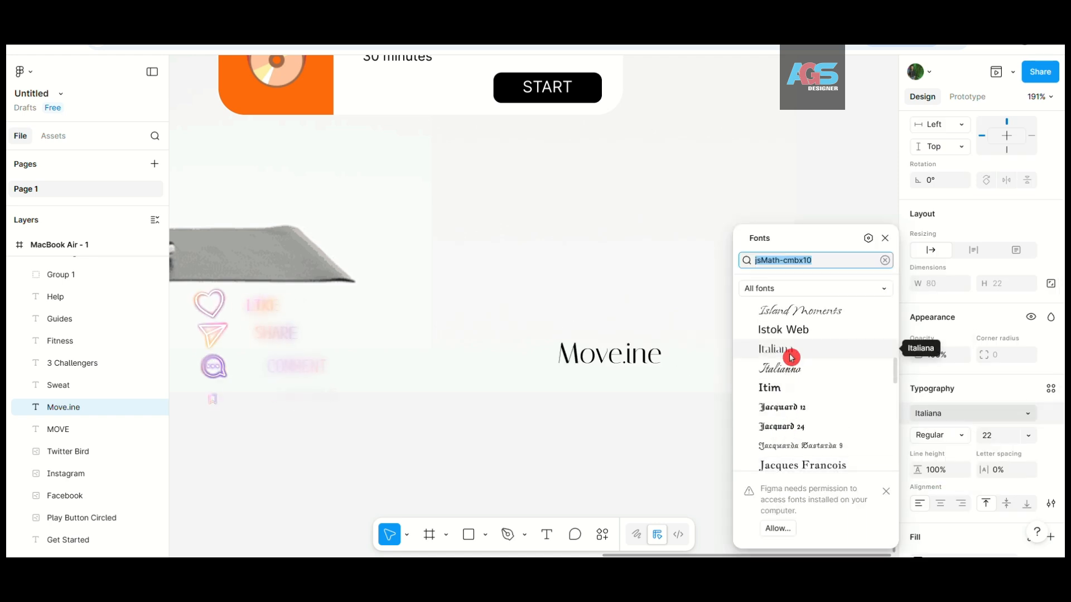
scroll(795, 341, up, 5)
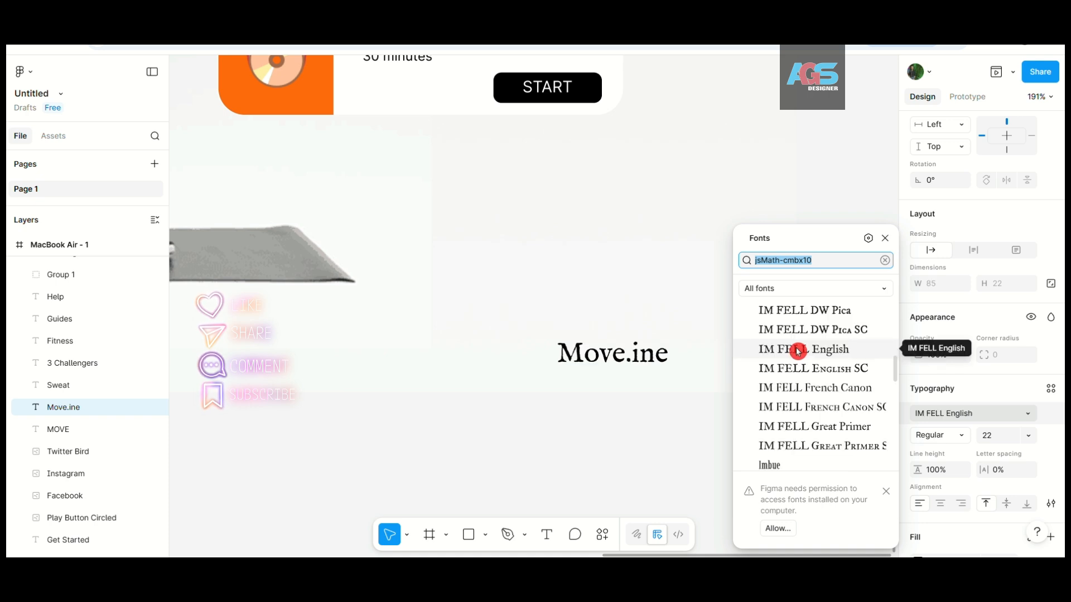
scroll(798, 363, up, 10)
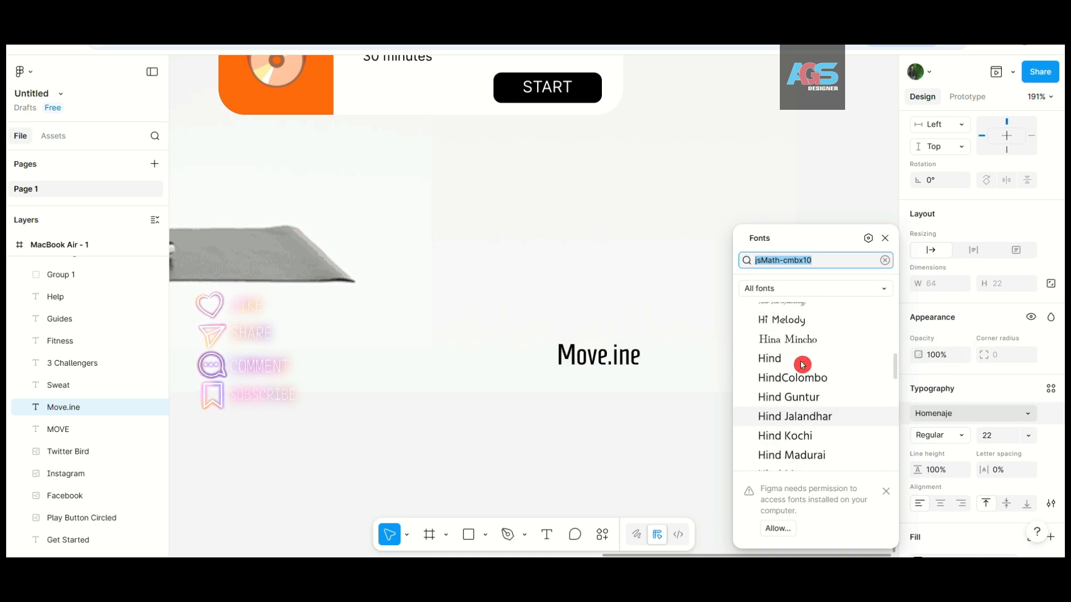
click(792, 378)
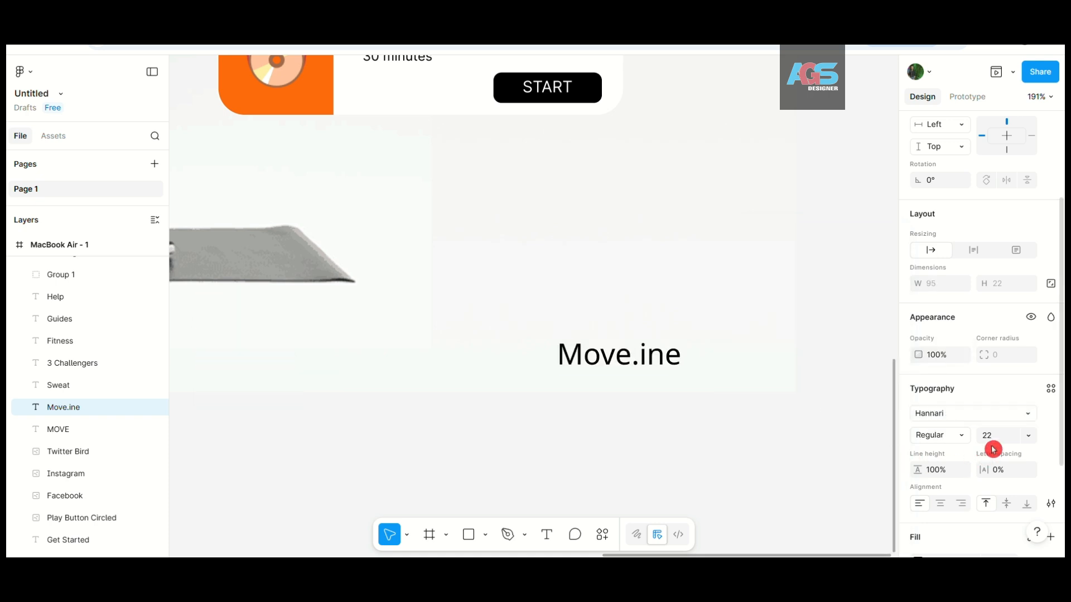
- Set the Move.ine text size to 10 and move it closer to the frame's right edge
click(992, 441)
text(10)
key(Return)
drag(589, 353, 705, 358)
click(699, 419)
- Draw a rectangle about 1939 by 1207 that surrounds the whole MacBook Air frame
scroll(699, 419, down, 10)
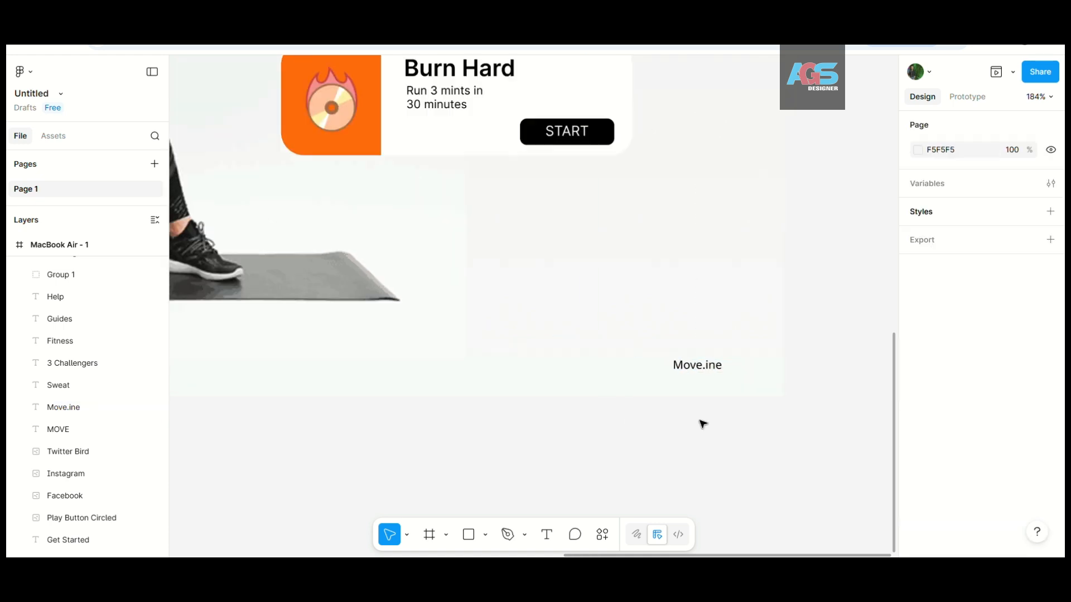
scroll(385, 404, down, 1)
click(526, 537)
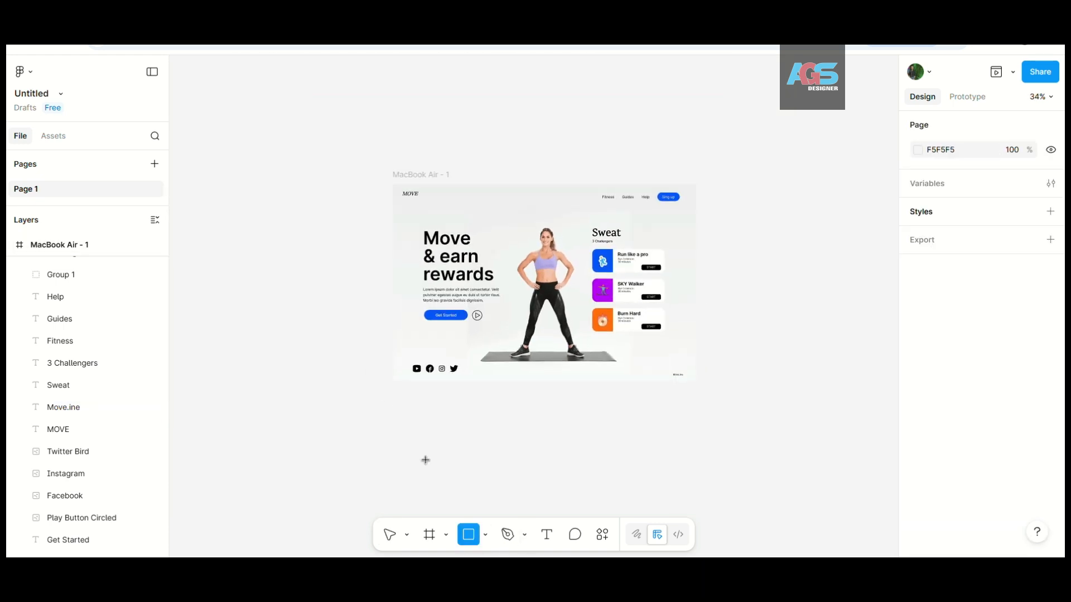
mouse_move(315, 137)
mouse_down()
mouse_move(669, 377)
mouse_move(775, 423)
mouse_up()
- Move the YouTube layer into the MacBook Air - 1 frame and place the new rectangle behind the frame
click(63, 257)
scroll(64, 312, up, 9)
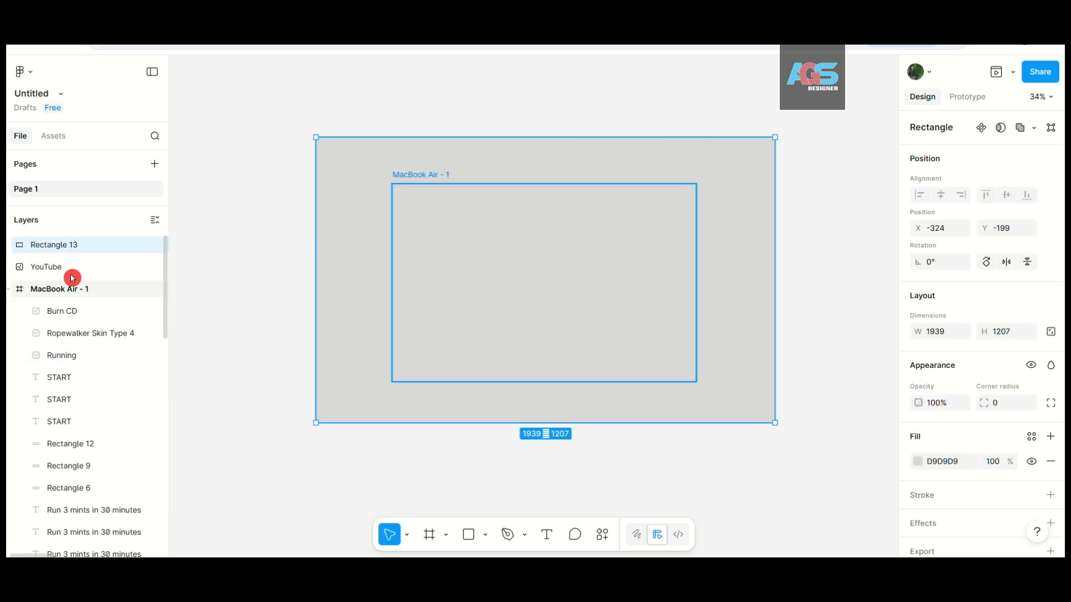
drag(69, 268, 69, 304)
drag(76, 246, 67, 549)
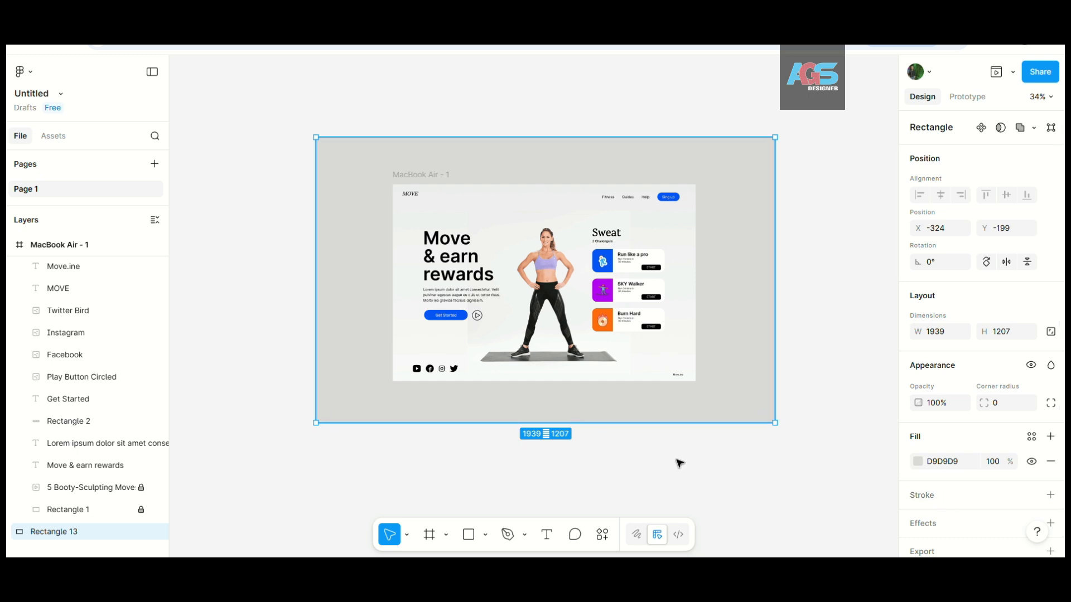
- Fill the background rectangle with black (000000)
click(917, 461)
click(785, 284)
drag(785, 284, 719, 423)
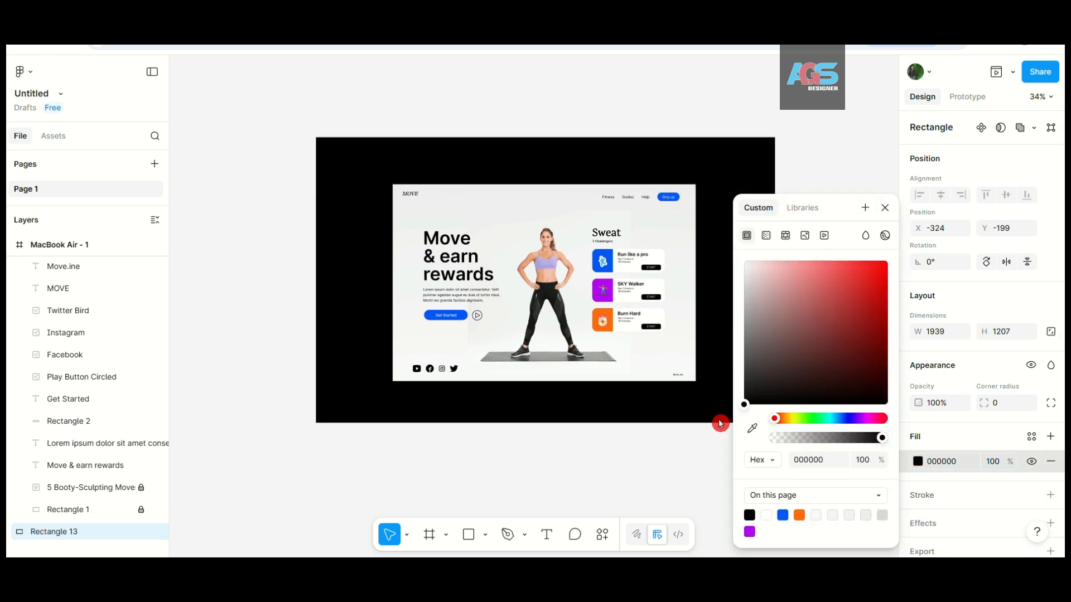
click(303, 487)
- Select the MacBook Air - 1 frame and open it in presentation view
click(414, 174)
click(1011, 73)
click(982, 99)
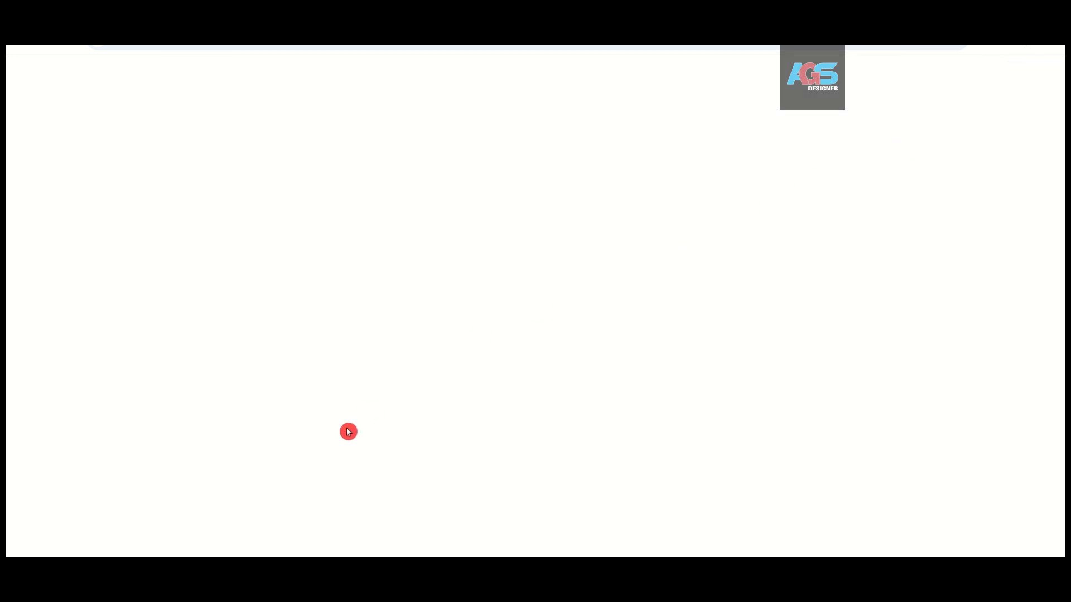